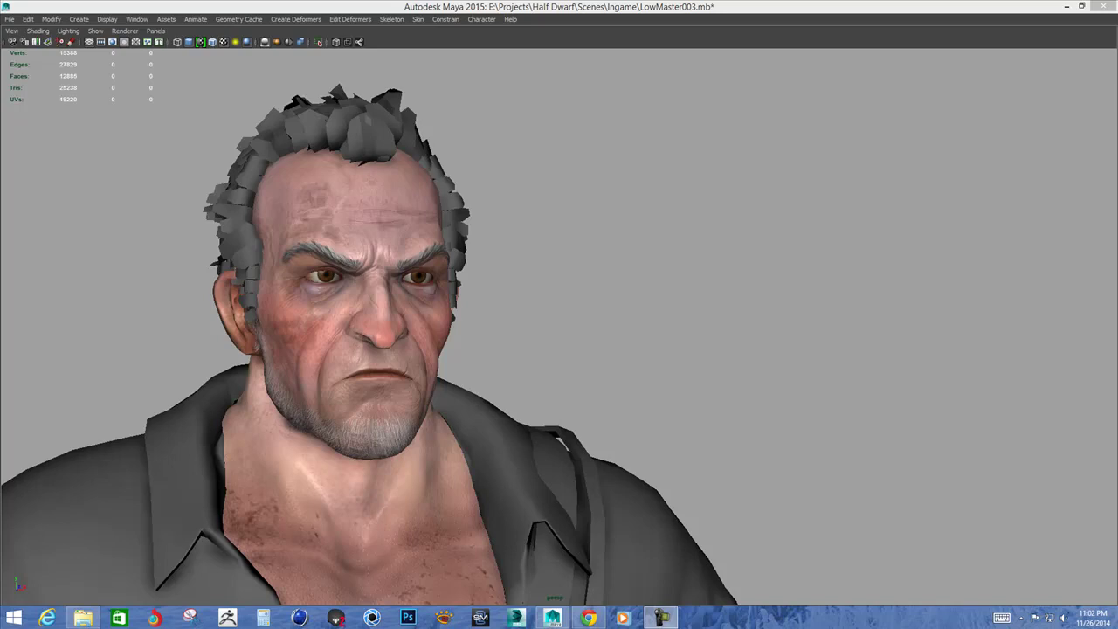
pyautogui.keyDown('alt'); pyautogui.moveTo(626, 354); pyautogui.dragTo(559, 351); pyautogui.keyUp('alt')
pyautogui.keyDown('alt'); pyautogui.moveTo(559, 351); pyautogui.dragTo(662, 359, button='middle'); pyautogui.keyUp('alt')
pyautogui.keyDown('alt'); pyautogui.moveTo(619, 367); pyautogui.dragTo(516, 372); pyautogui.keyUp('alt')
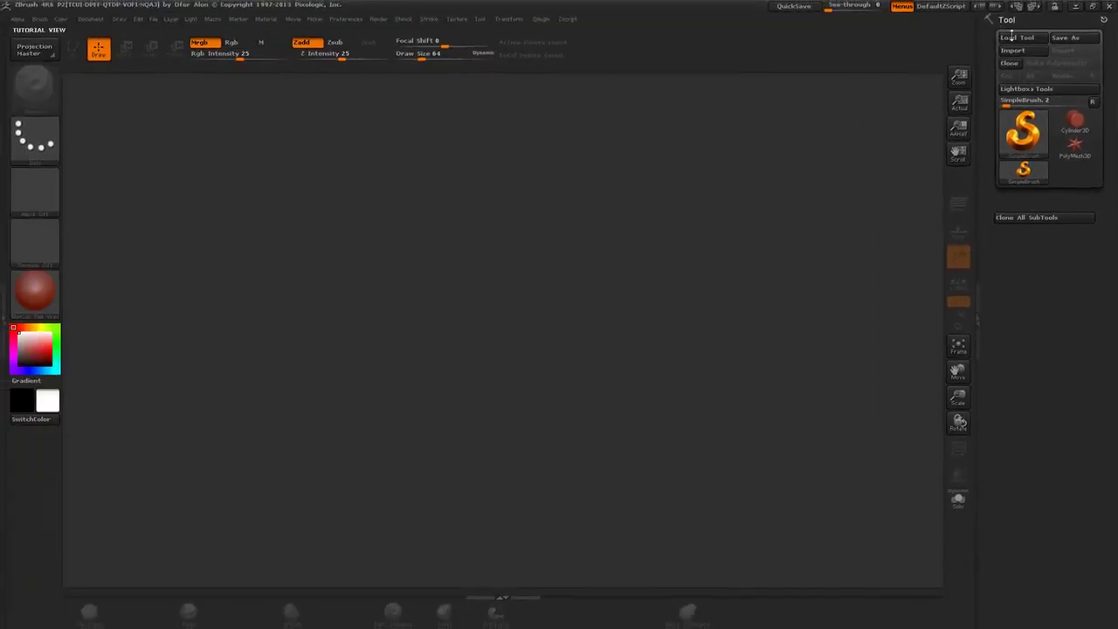
# Switch to ZBrush and load the saved head sculpt as a tool.
pyautogui.click(1013, 36)
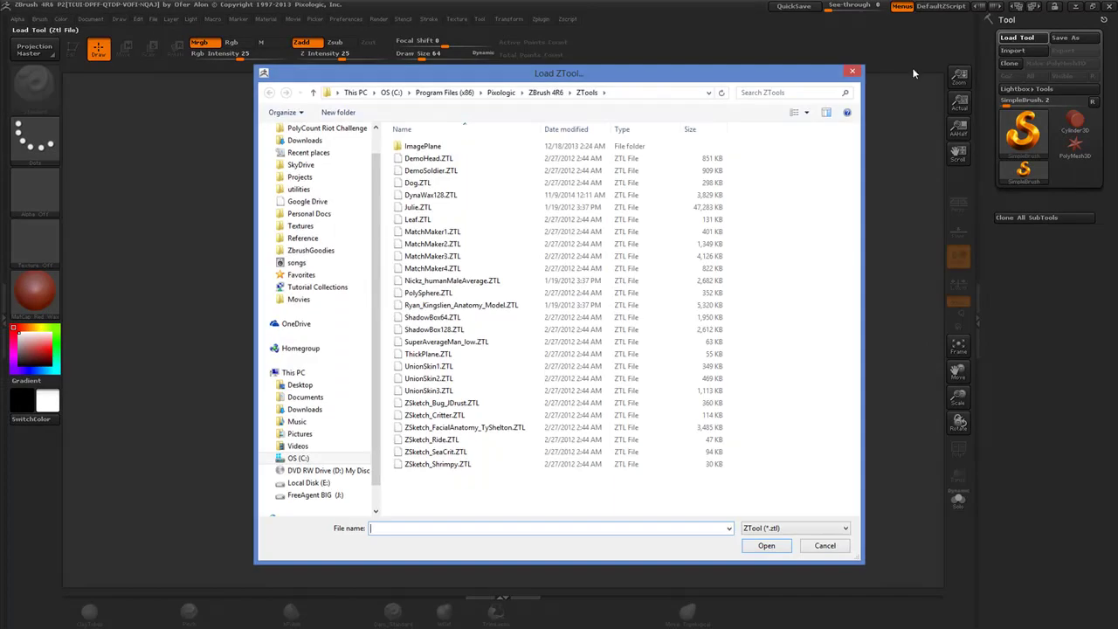
pyautogui.scroll(1, 377, 324)
pyautogui.scroll(1, 377, 323)
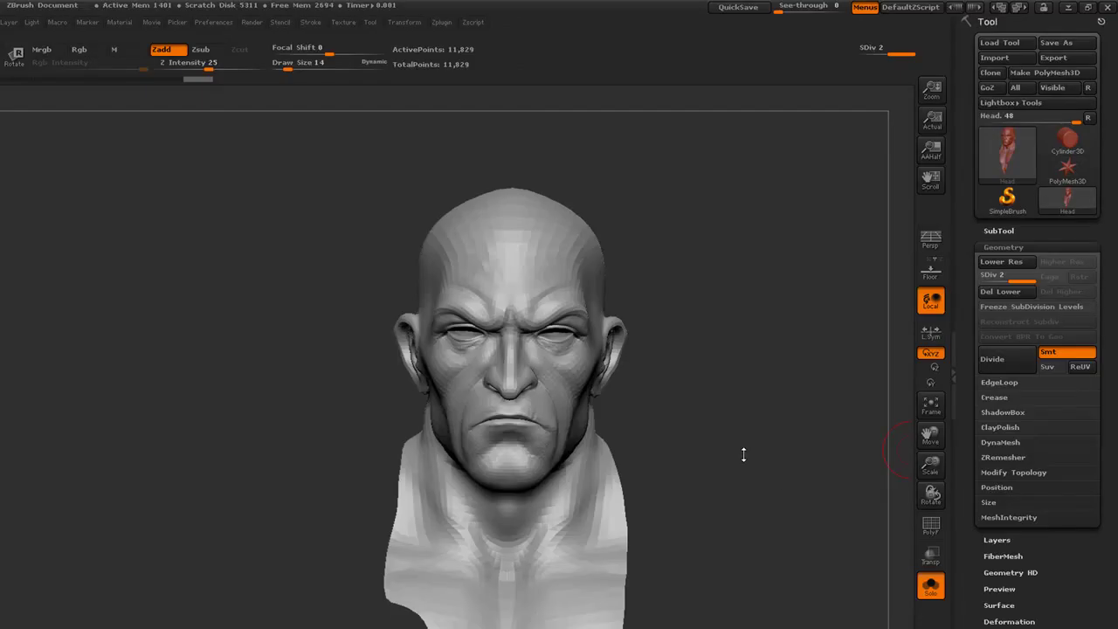
# Isolate the head portion of the sculpt and mask the hair area over the scalp and sideburns with a soft edge.
pyautogui.moveTo(743, 454); pyautogui.dragTo(738, 417)
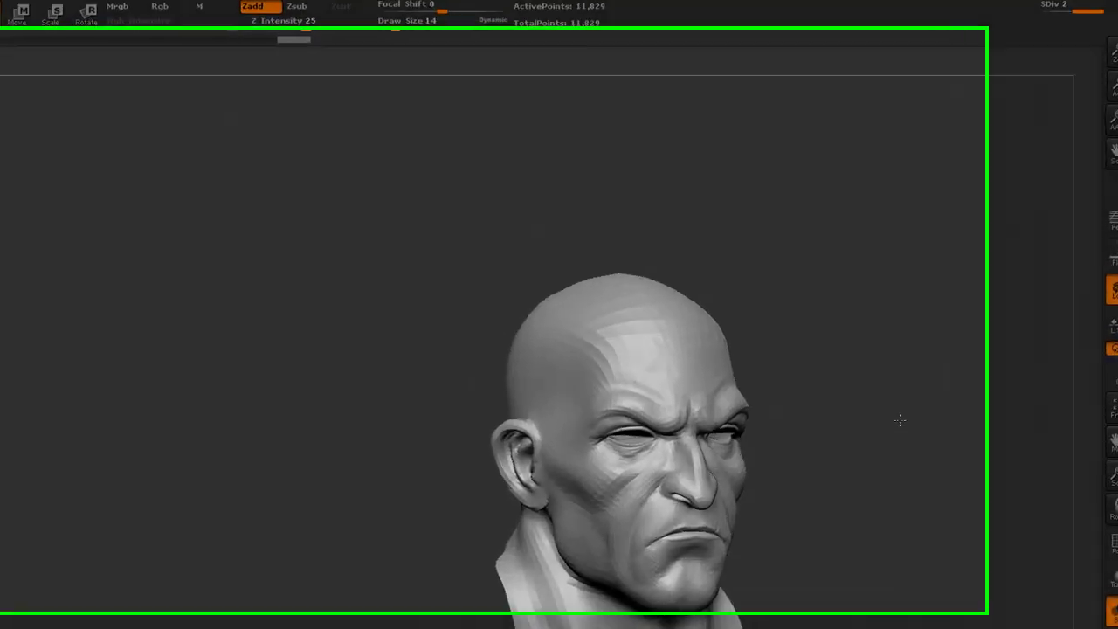
pyautogui.moveTo(900, 420); pyautogui.dragTo(902, 320)
pyautogui.moveTo(1033, 317); pyautogui.dragTo(1035, 423)
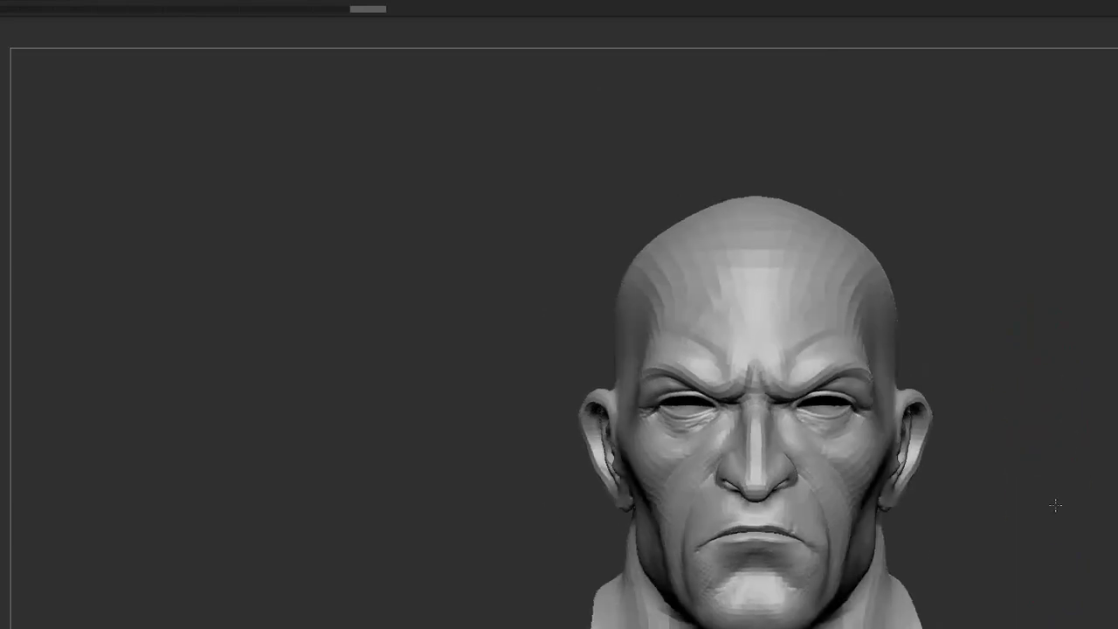
pyautogui.keyDown('alt'); pyautogui.moveTo(1054, 505); pyautogui.dragTo(979, 275); pyautogui.keyUp('alt')
pyautogui.keyDown('ctrl'); pyautogui.keyDown('shift'); pyautogui.moveTo(623, 158); pyautogui.dragTo(899, 466); pyautogui.keyUp('shift'); pyautogui.keyUp('ctrl')
pyautogui.moveTo(1013, 419); pyautogui.dragTo(918, 339)
pyautogui.moveTo(894, 445); pyautogui.dragTo(943, 307)
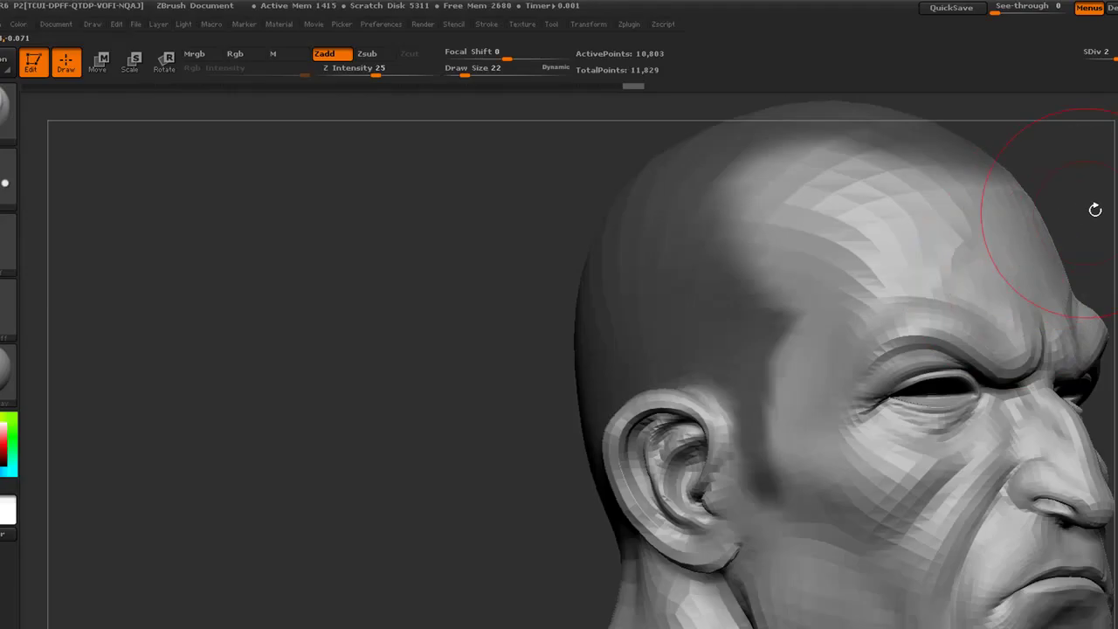
pyautogui.moveTo(1092, 209); pyautogui.dragTo(860, 341)
pyautogui.keyDown('ctrl'); pyautogui.click(671, 376); pyautogui.keyUp('ctrl')
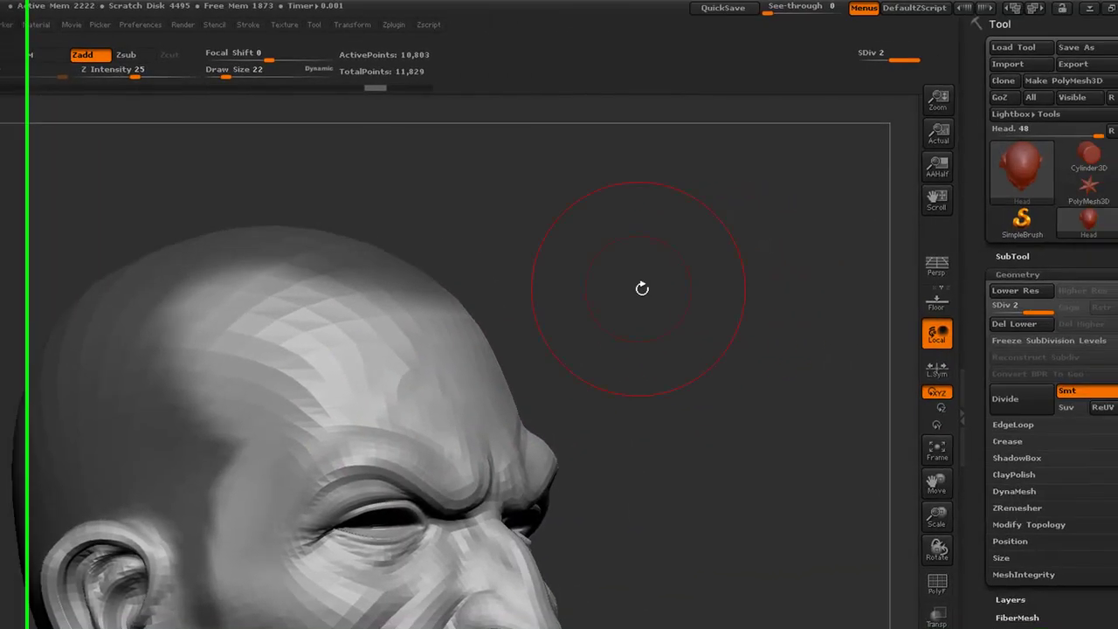
# Generate a FiberMesh preview on the masked scalp.
pyautogui.moveTo(642, 288); pyautogui.dragTo(558, 283)
pyautogui.click(988, 275)
pyautogui.click(990, 312)
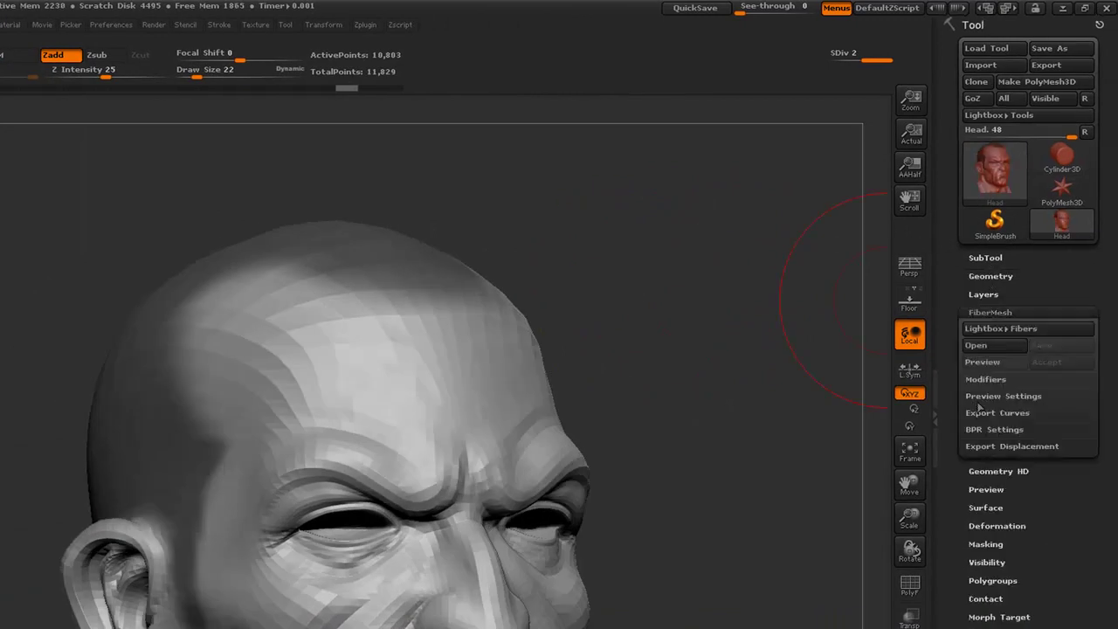
pyautogui.click(987, 360)
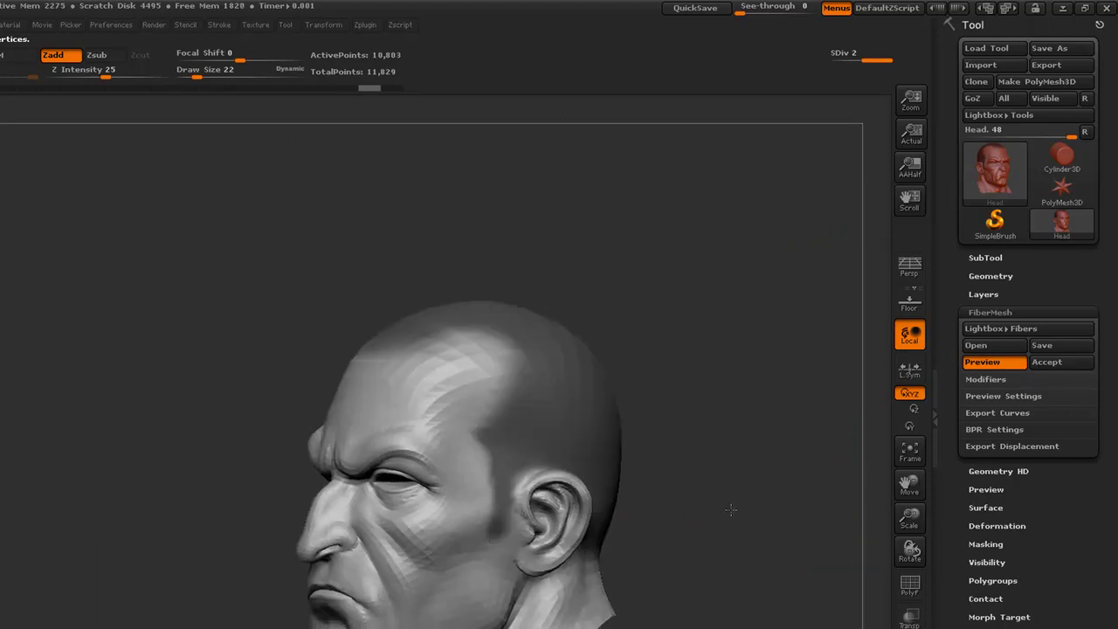
pyautogui.moveTo(730, 509); pyautogui.dragTo(850, 479)
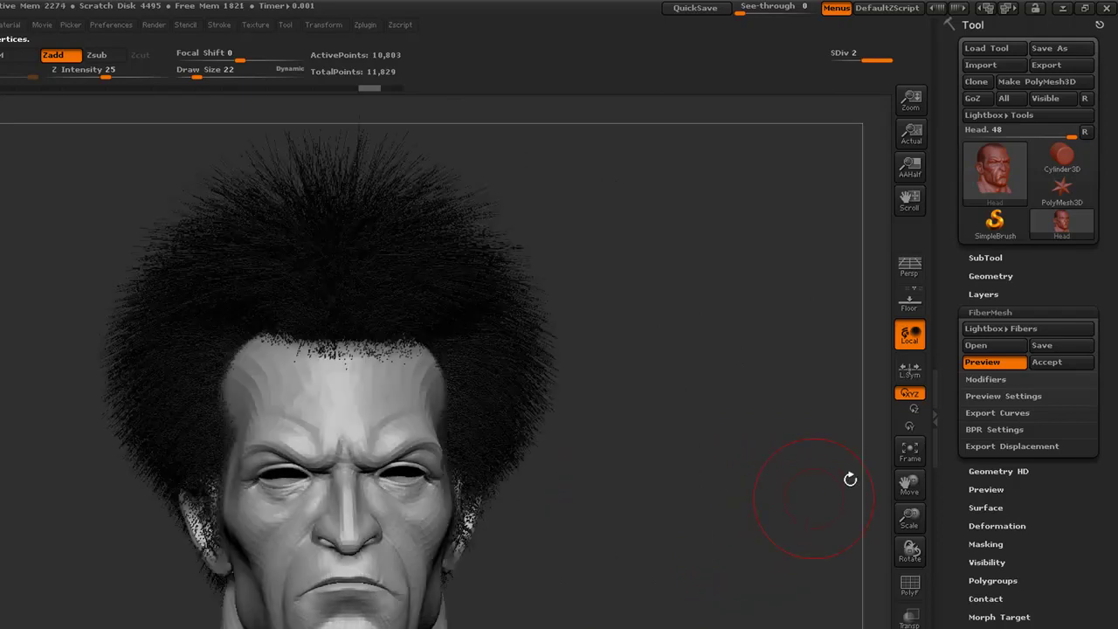
# Open the FiberMesh modifiers and examine the fiber density around the hairline and ears.
pyautogui.click(993, 380)
pyautogui.keyDown('alt'); pyautogui.moveTo(765, 425); pyautogui.dragTo(817, 437); pyautogui.keyUp('alt')
pyautogui.moveTo(721, 464); pyautogui.dragTo(701, 499)
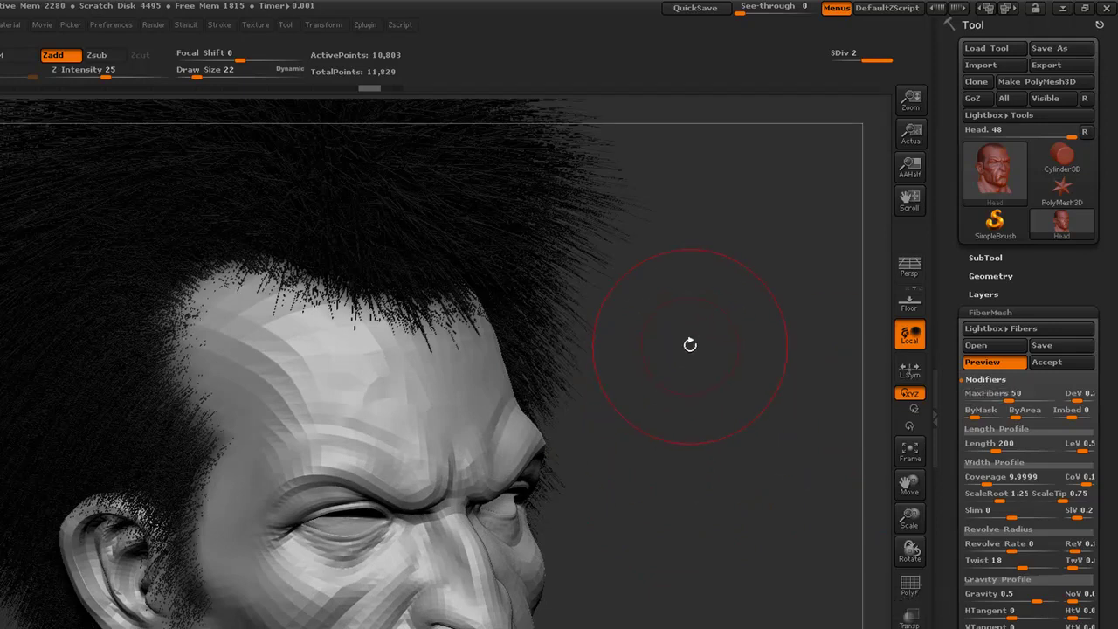
pyautogui.moveTo(704, 417); pyautogui.dragTo(684, 445)
pyautogui.click(998, 392)
pyautogui.press('Return')
pyautogui.click(997, 391)
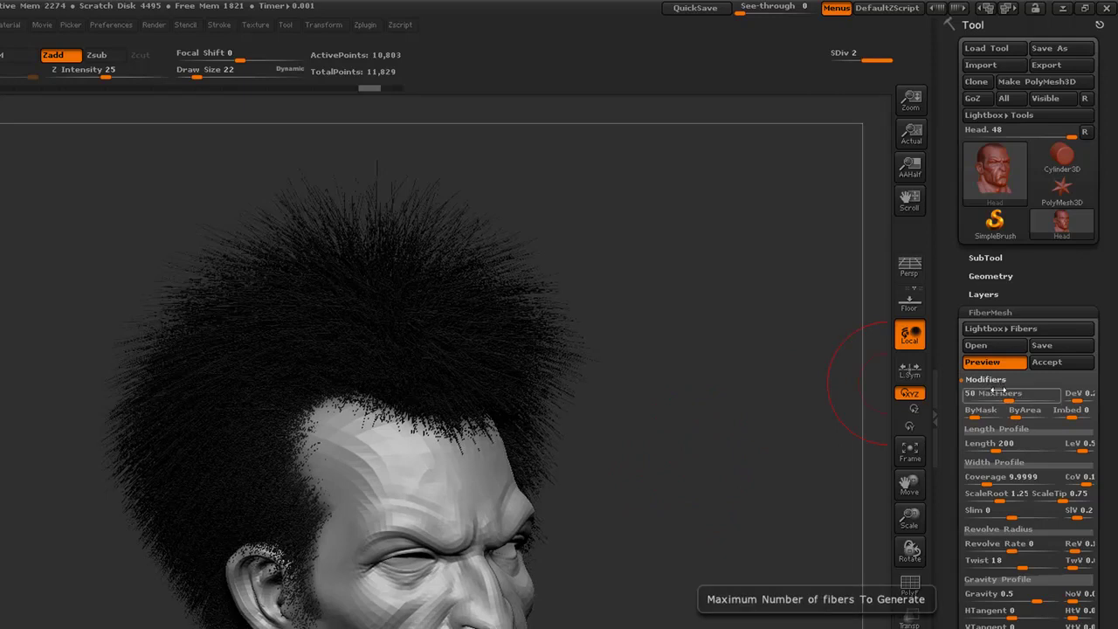
pyautogui.moveTo(676, 429); pyautogui.dragTo(692, 465)
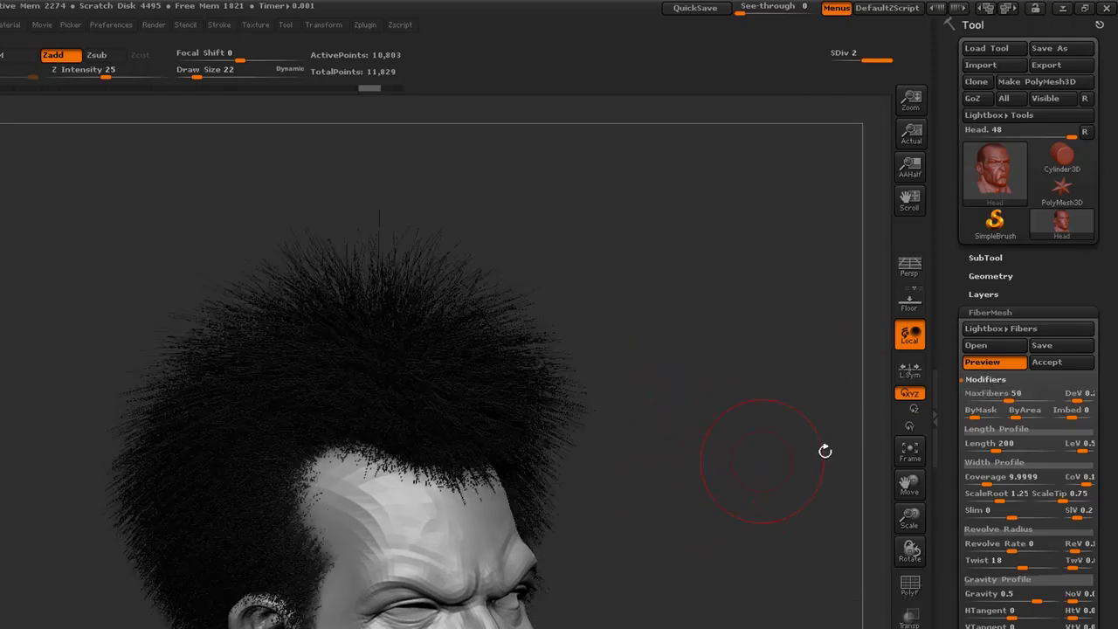
# Lower the MaxFibers value to 15 and further down to 8.
pyautogui.click(991, 394)
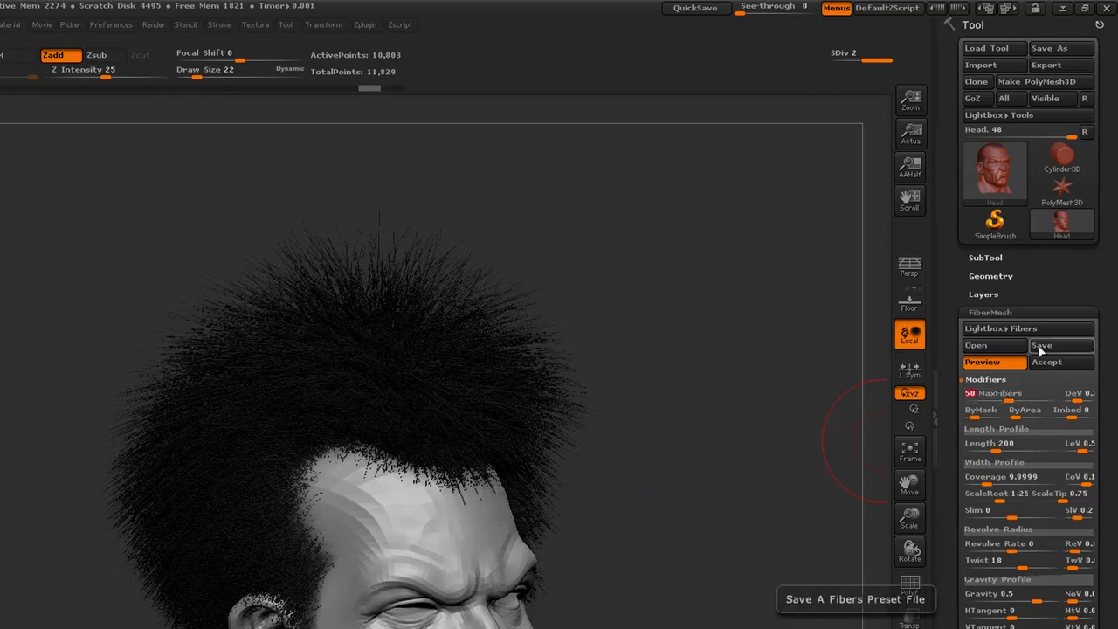
pyautogui.write('15')
pyautogui.press('Return')
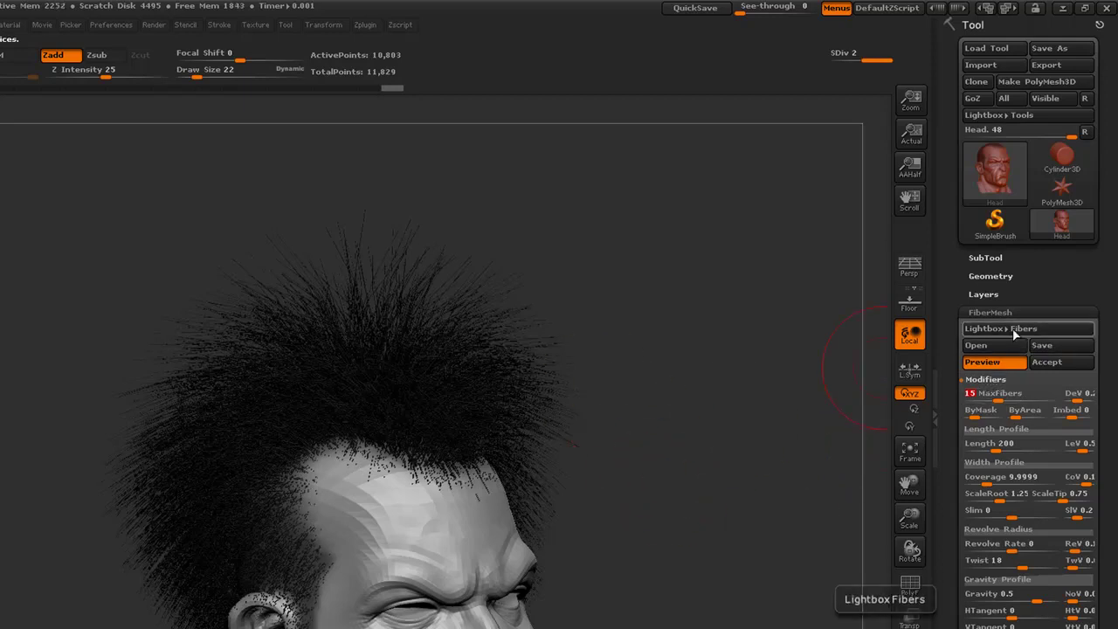
pyautogui.write('8')
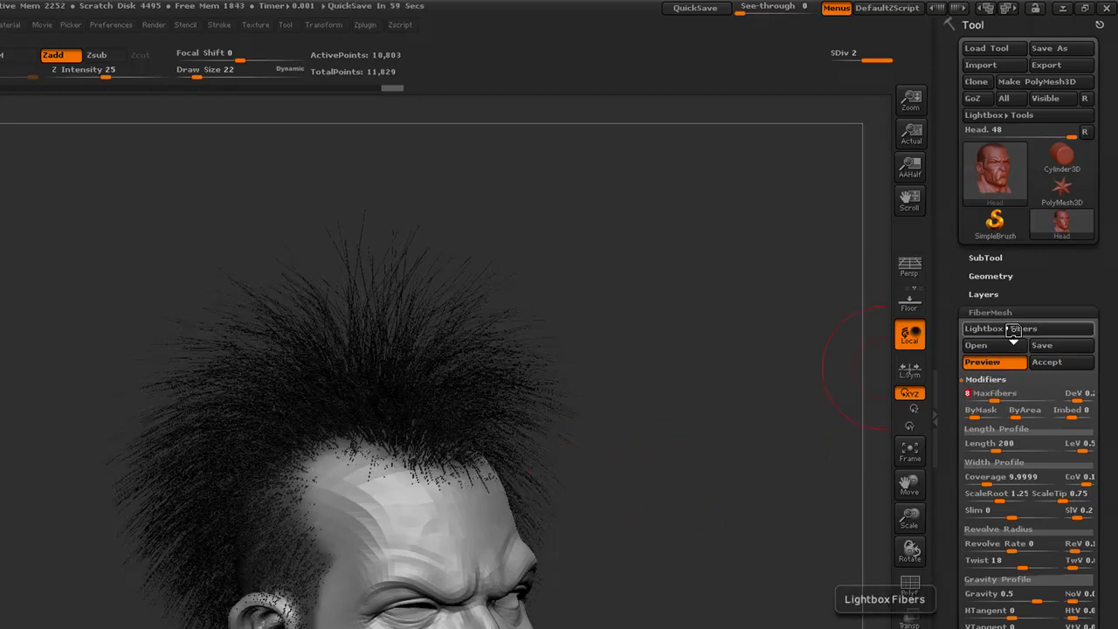
pyautogui.press('Return')
# Shorten the scalp fibers to a Length of 55.
pyautogui.keyDown('alt'); pyautogui.moveTo(746, 464); pyautogui.dragTo(748, 518); pyautogui.keyUp('alt')
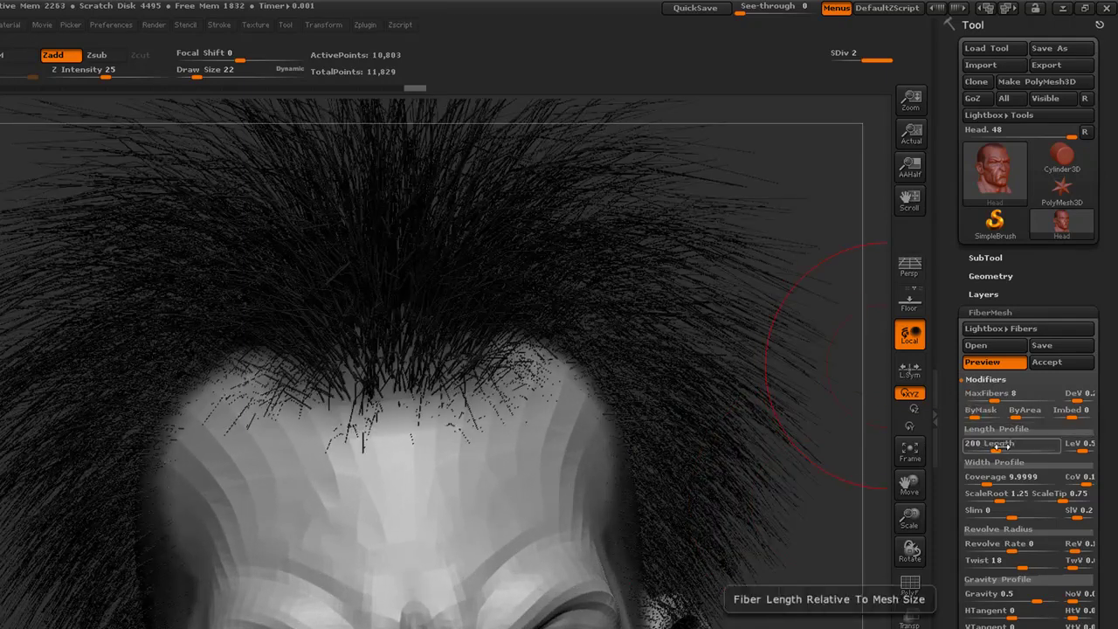
pyautogui.moveTo(997, 445); pyautogui.dragTo(945, 444)
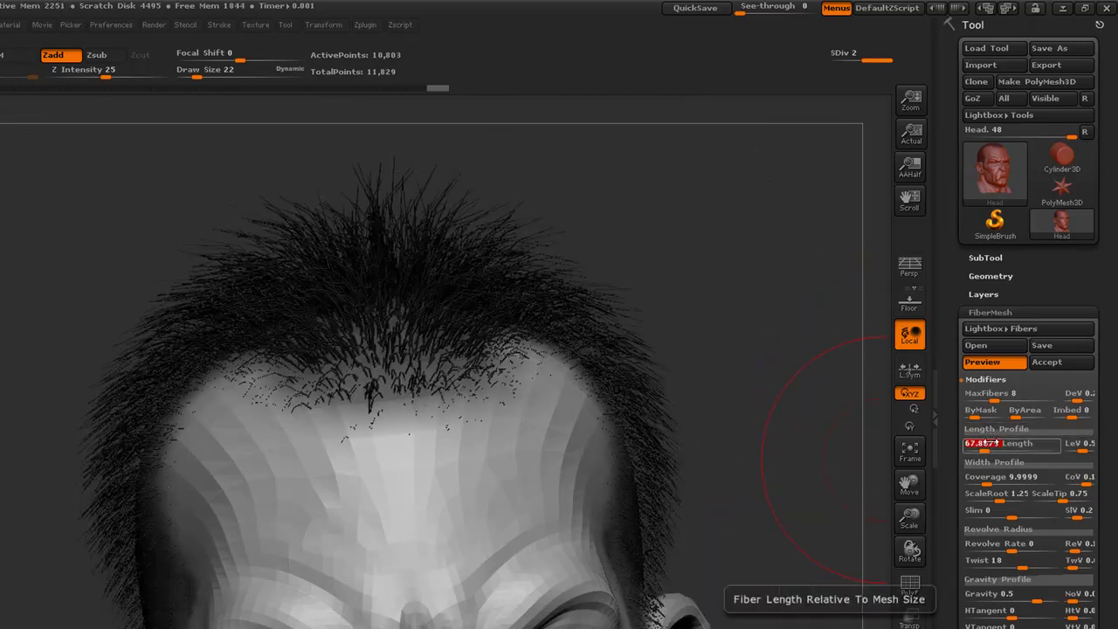
pyautogui.write('5')
pyautogui.press('Return')
# Thin out the fibers by reducing MaxFibers to about 4.19.
pyautogui.moveTo(800, 349); pyautogui.dragTo(759, 391)
pyautogui.moveTo(607, 437); pyautogui.dragTo(854, 349)
pyautogui.moveTo(815, 387); pyautogui.dragTo(795, 407)
pyautogui.moveTo(833, 370); pyautogui.dragTo(736, 437)
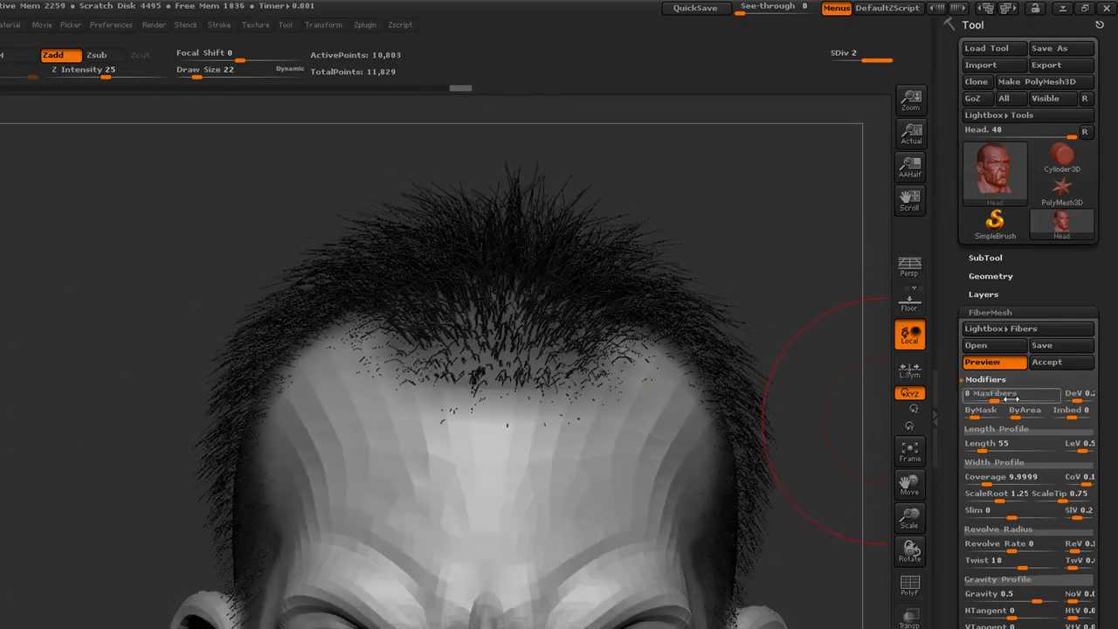
pyautogui.click(993, 394)
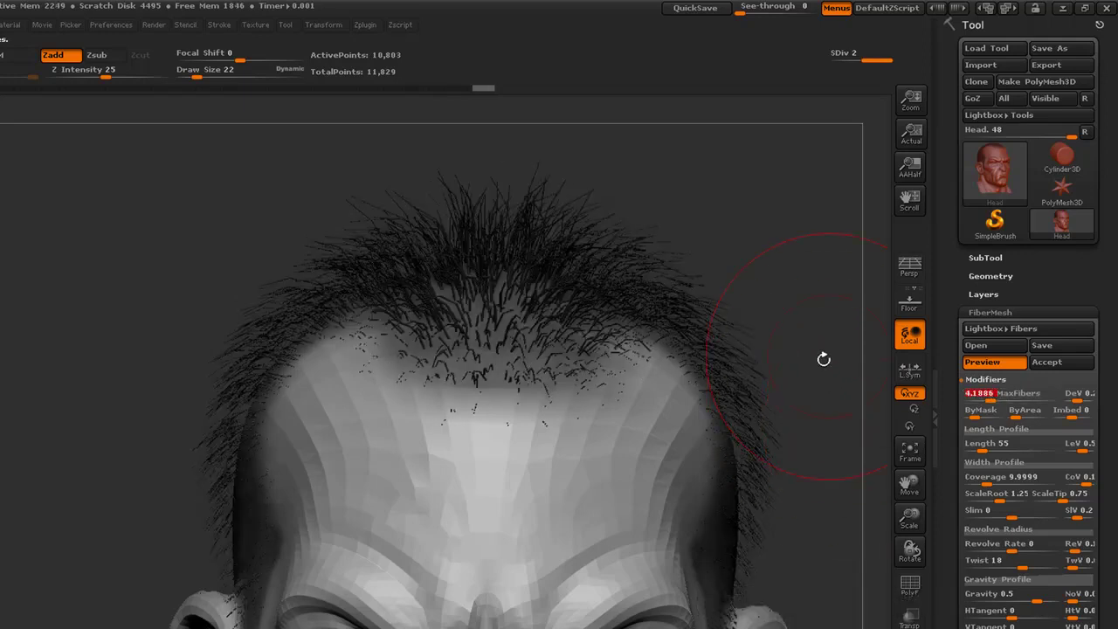
pyautogui.keyDown('alt'); pyautogui.moveTo(801, 433); pyautogui.dragTo(738, 427); pyautogui.keyUp('alt')
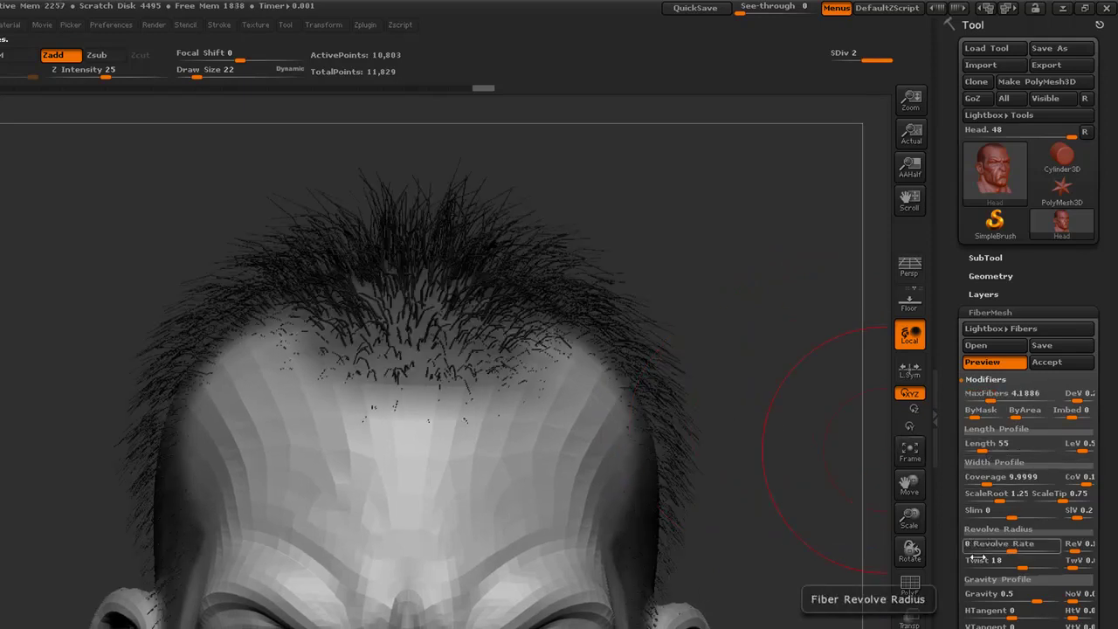
# Reduce the fibers' Gravity to 0.15 so they stand up straighter from the scalp.
pyautogui.moveTo(958, 574); pyautogui.dragTo(958, 504)
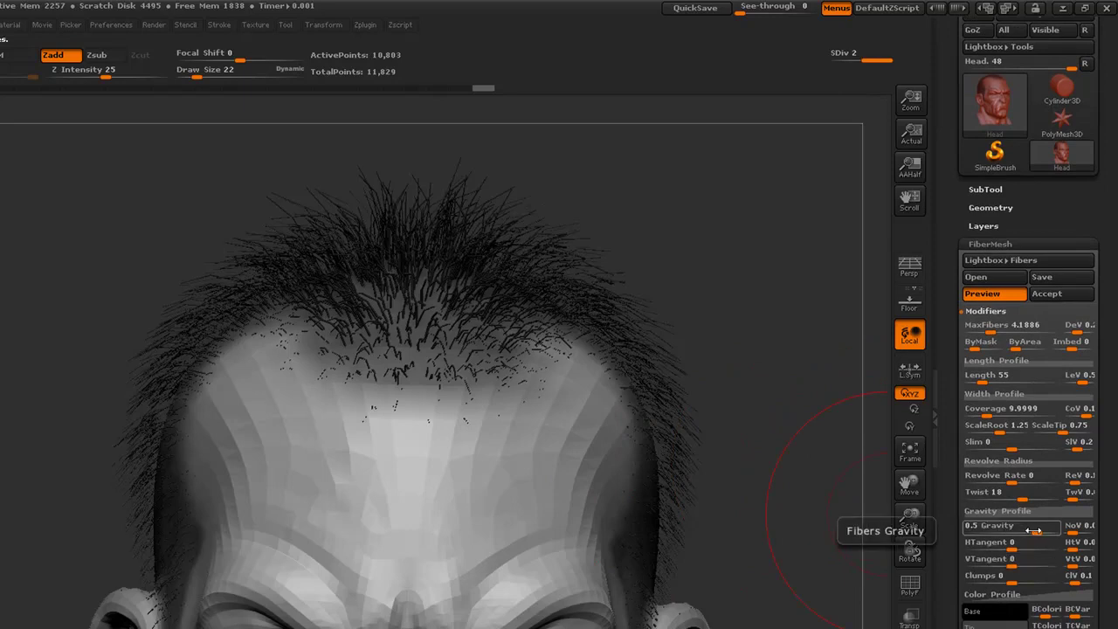
pyautogui.moveTo(1034, 530)
pyautogui.mouseDown()
pyautogui.moveTo(1010, 529)
pyautogui.moveTo(1025, 531)
pyautogui.mouseUp()
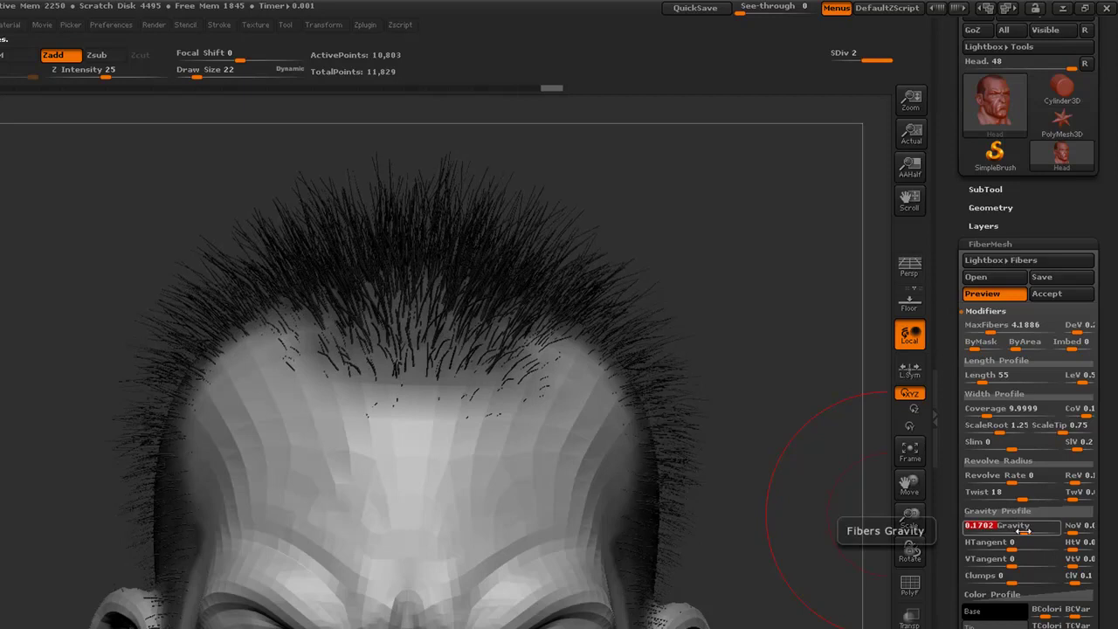
pyautogui.moveTo(840, 430)
pyautogui.mouseDown()
pyautogui.moveTo(789, 422)
pyautogui.moveTo(851, 444)
pyautogui.mouseUp()
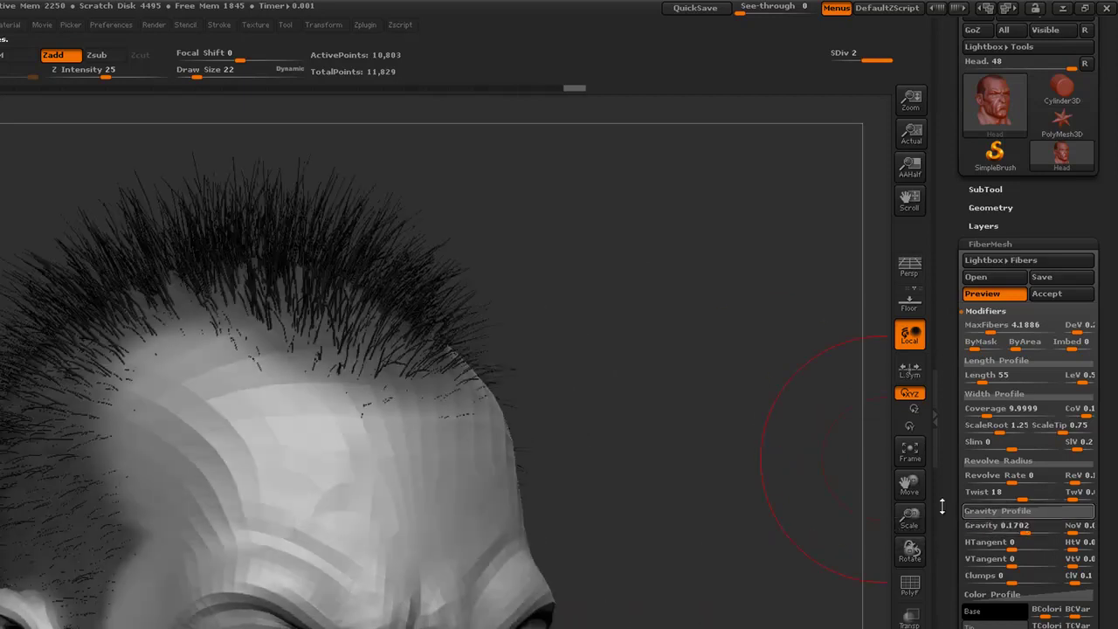
pyautogui.moveTo(742, 446); pyautogui.dragTo(821, 471)
pyautogui.click(1027, 526)
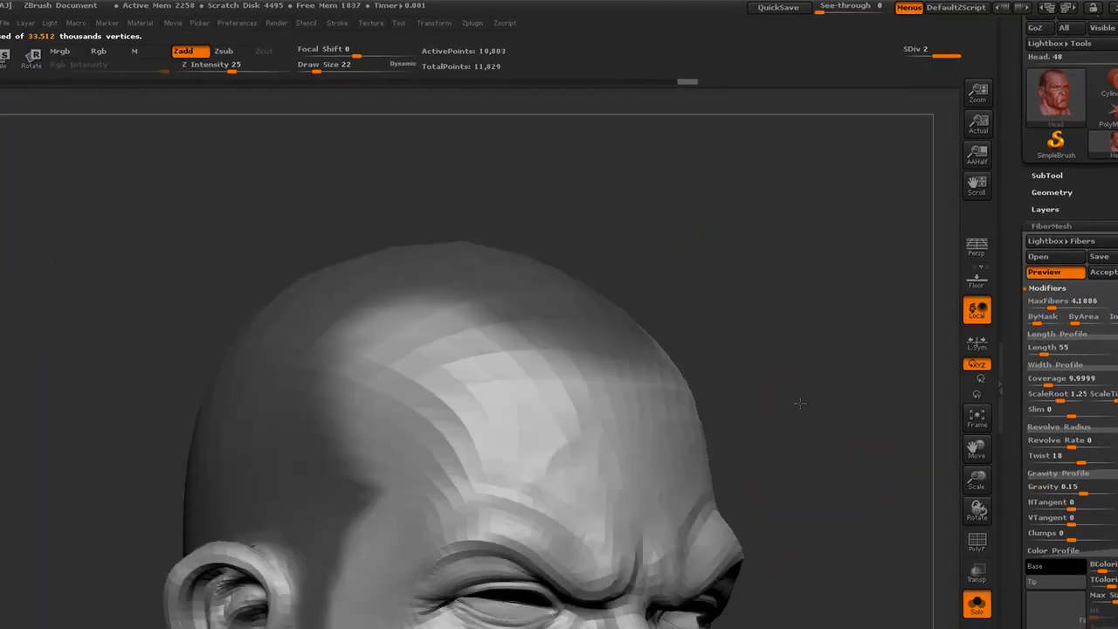
# Raise the fiber Coverage to 5000 to turn the thin strands into wide polygon strips.
pyautogui.moveTo(800, 402); pyautogui.dragTo(765, 404)
pyautogui.moveTo(800, 363); pyautogui.dragTo(785, 342)
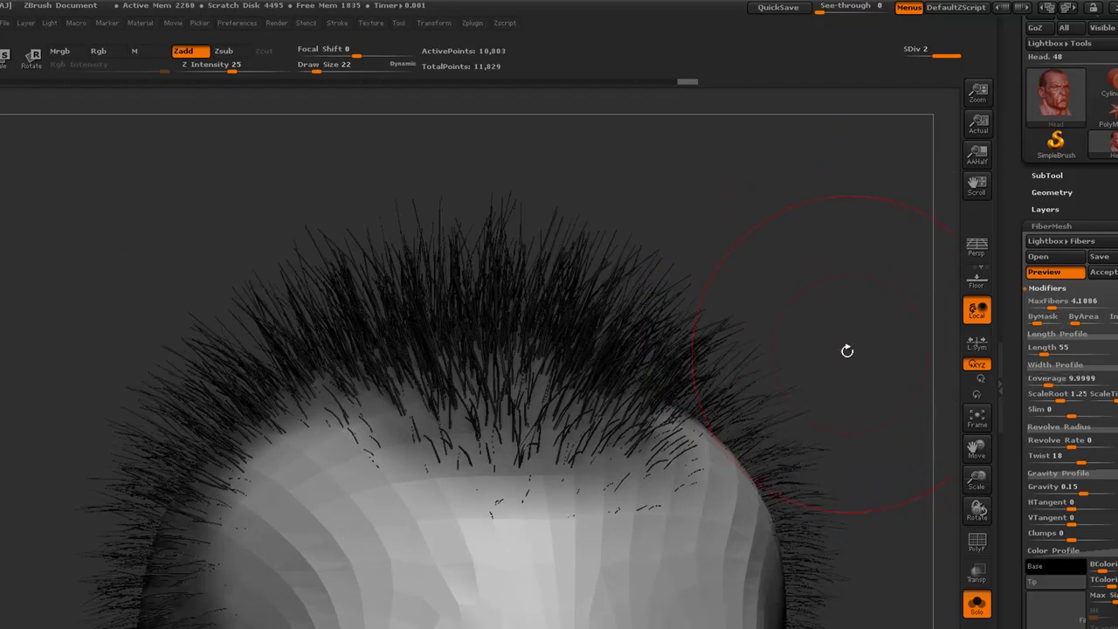
pyautogui.keyDown('alt'); pyautogui.moveTo(855, 349); pyautogui.dragTo(825, 360); pyautogui.keyUp('alt')
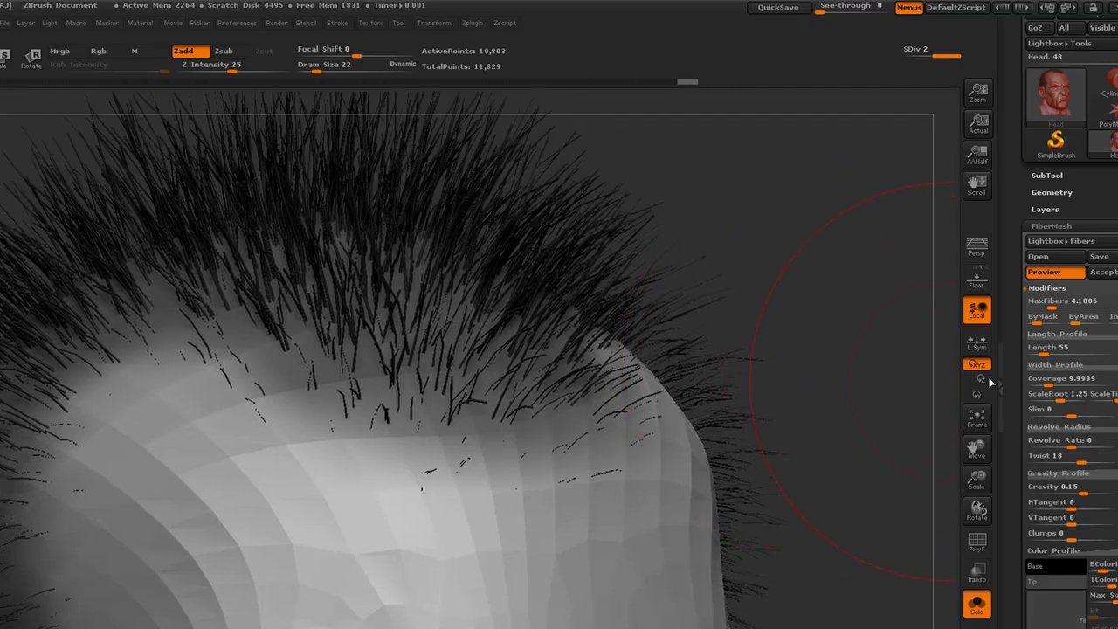
pyautogui.click(1057, 379)
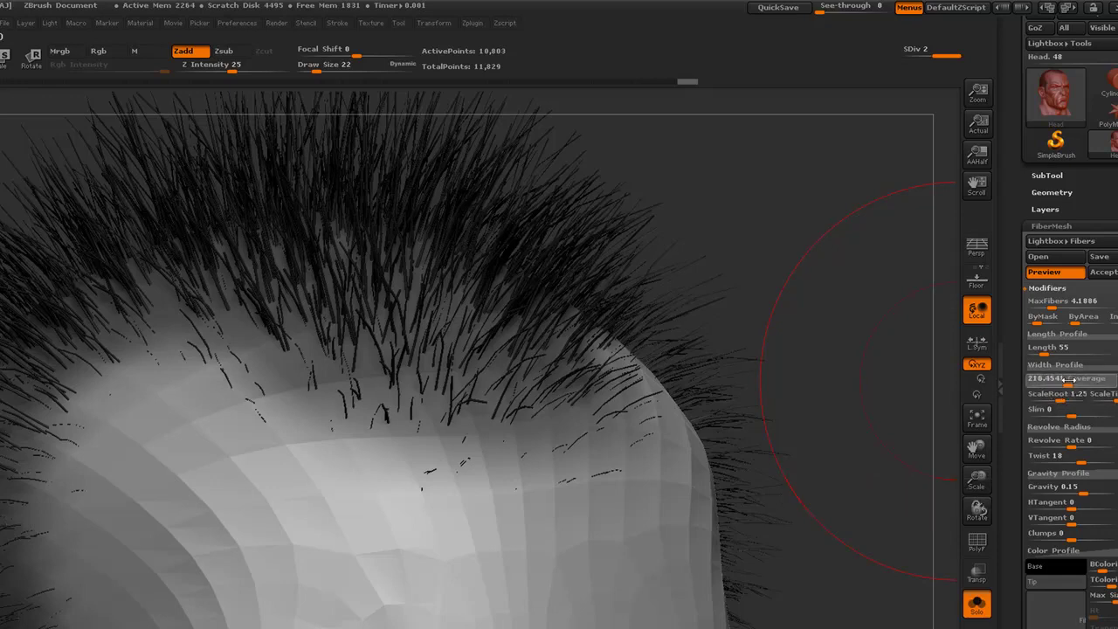
pyautogui.moveTo(1069, 381); pyautogui.dragTo(1109, 378)
pyautogui.moveTo(861, 405); pyautogui.dragTo(855, 387)
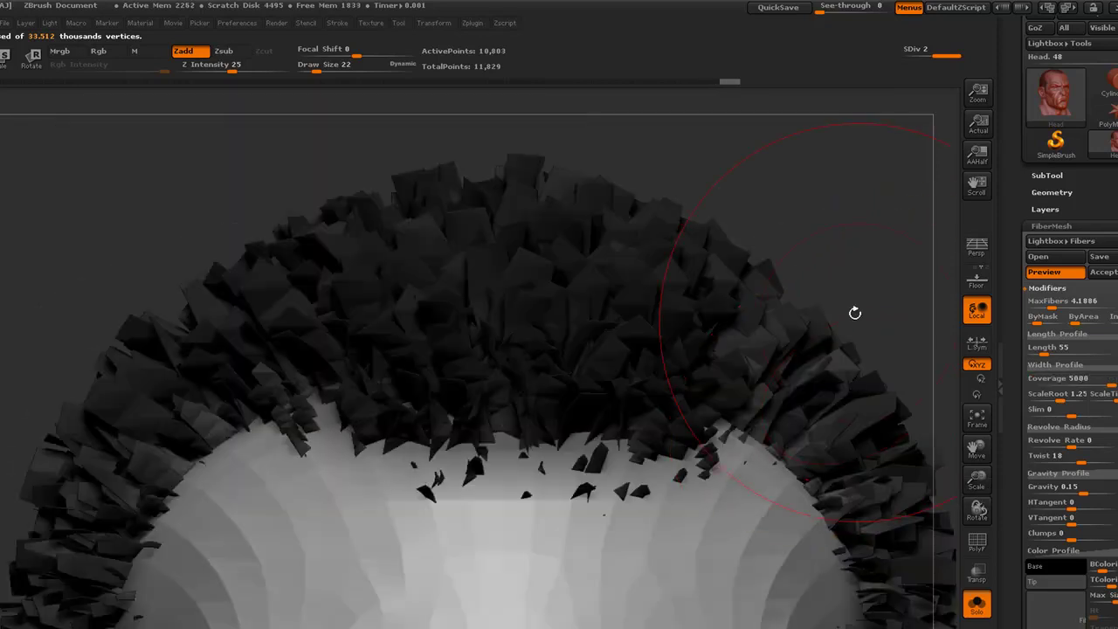
# Adjust the fiber Length to about 55.56 and reduce MaxFibers to 0.5.
pyautogui.keyDown('alt'); pyautogui.moveTo(841, 297); pyautogui.dragTo(805, 353); pyautogui.keyUp('alt')
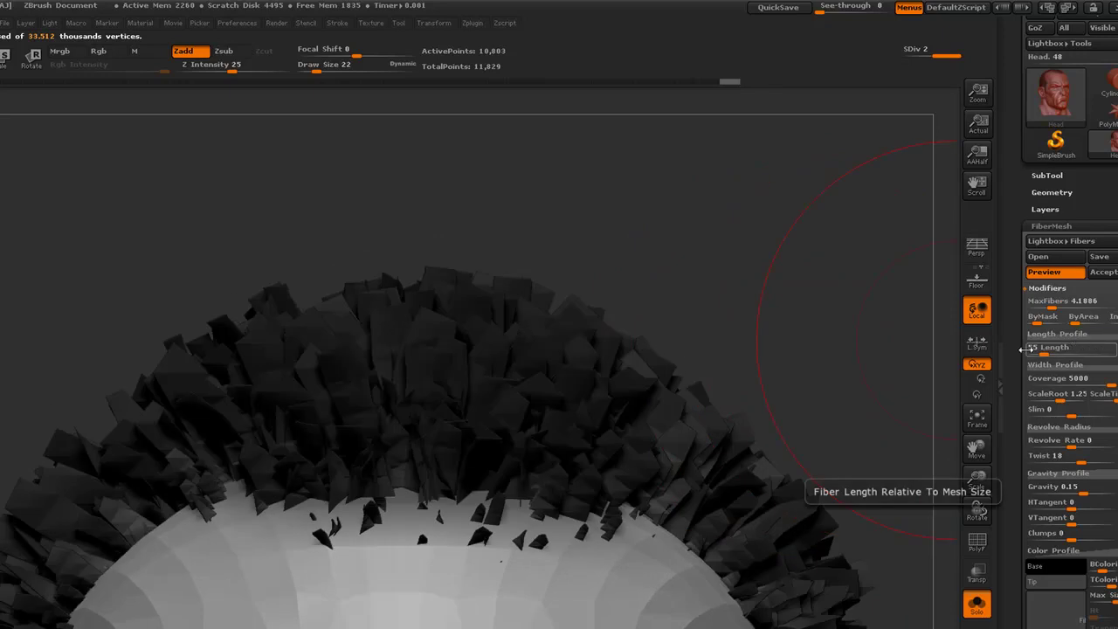
pyautogui.moveTo(1046, 354)
pyautogui.mouseDown()
pyautogui.moveTo(1034, 354)
pyautogui.moveTo(1045, 353)
pyautogui.mouseUp()
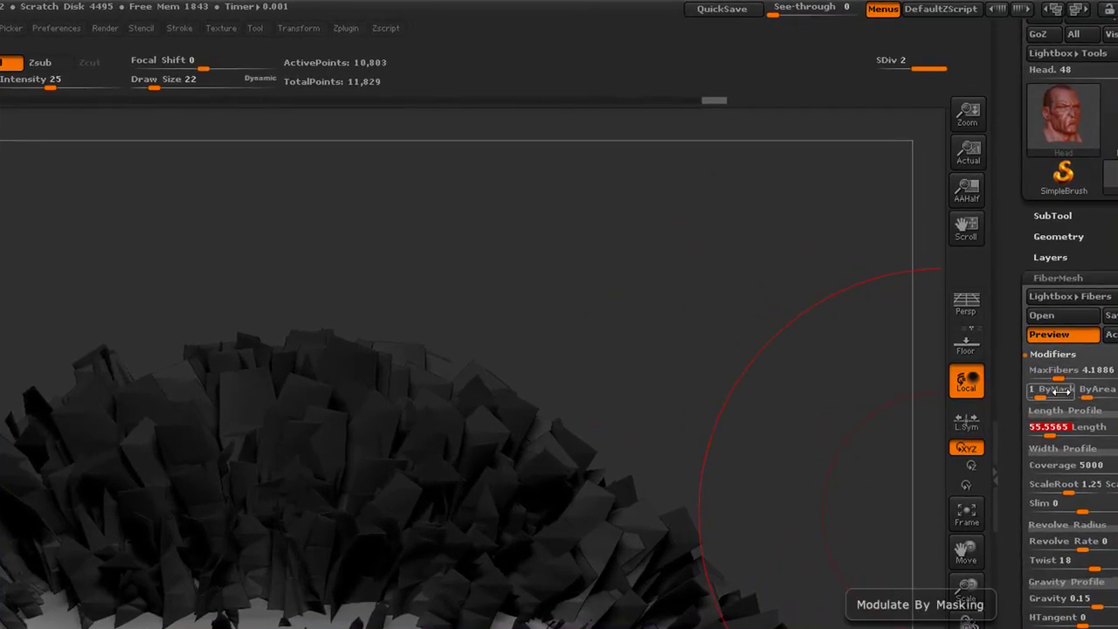
pyautogui.moveTo(1070, 382)
pyautogui.mouseDown()
pyautogui.moveTo(1041, 378)
pyautogui.moveTo(1054, 378)
pyautogui.mouseUp()
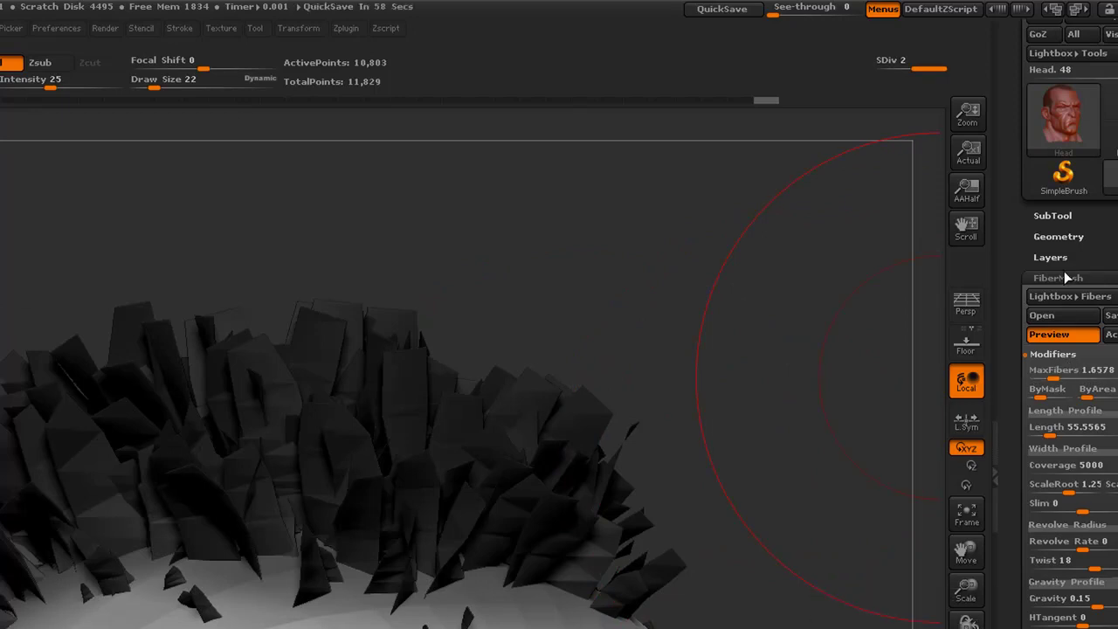
pyautogui.click(1053, 372)
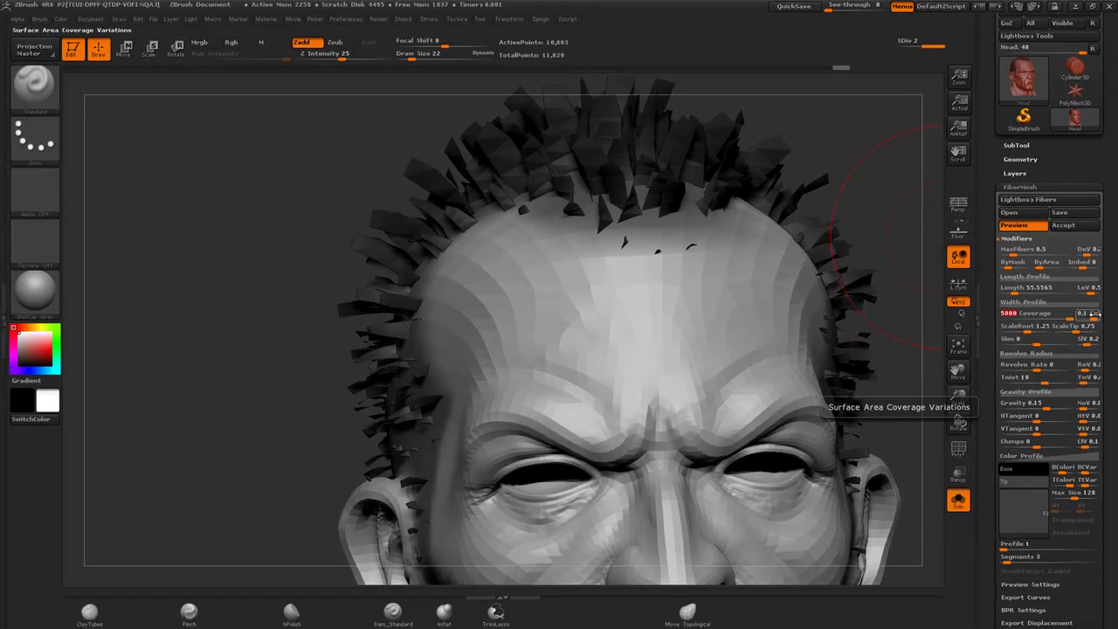
# Test the fibers' Coverage variation (CoV) at 1, -1 and 0, and set it to 0.5.
pyautogui.moveTo(1092, 316); pyautogui.dragTo(1100, 316)
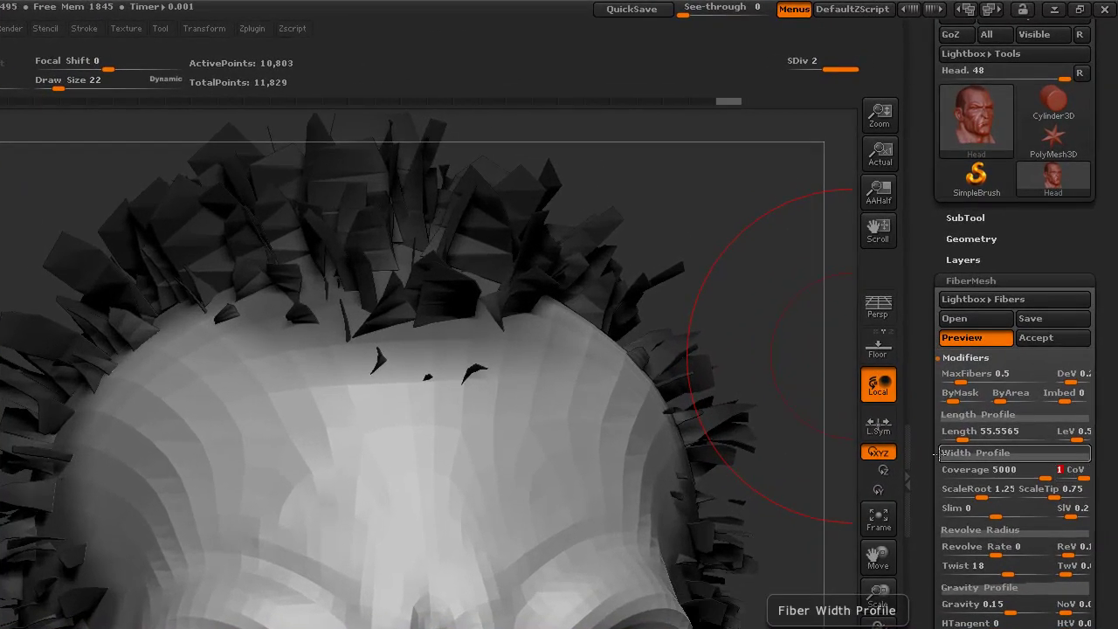
pyautogui.moveTo(669, 296); pyautogui.dragTo(682, 357)
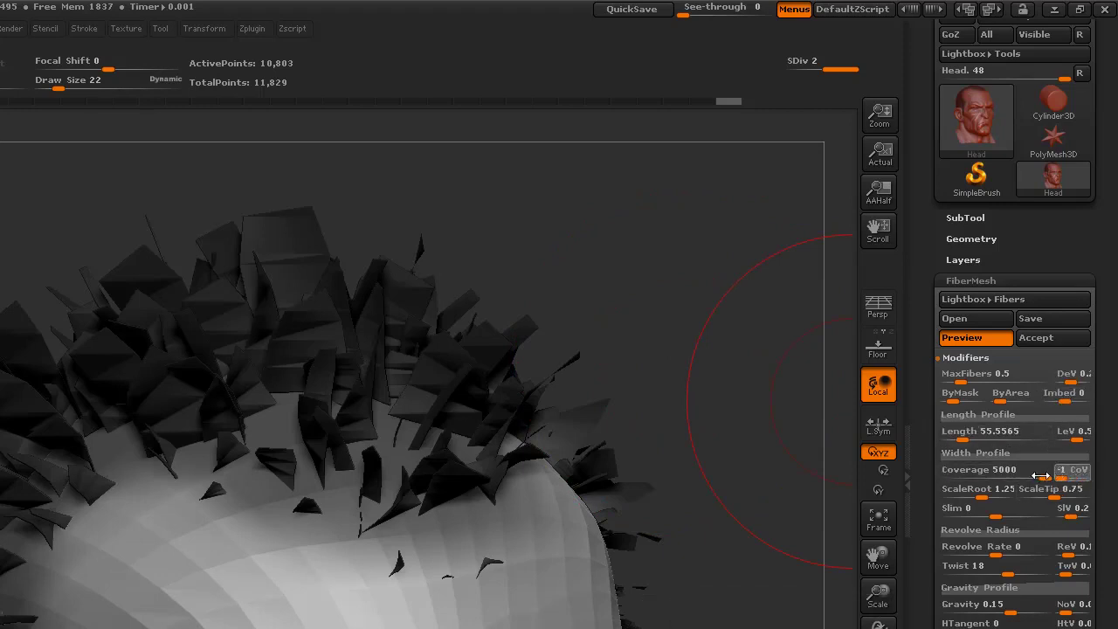
pyautogui.moveTo(1033, 477); pyautogui.dragTo(1068, 475)
pyautogui.click(1069, 473)
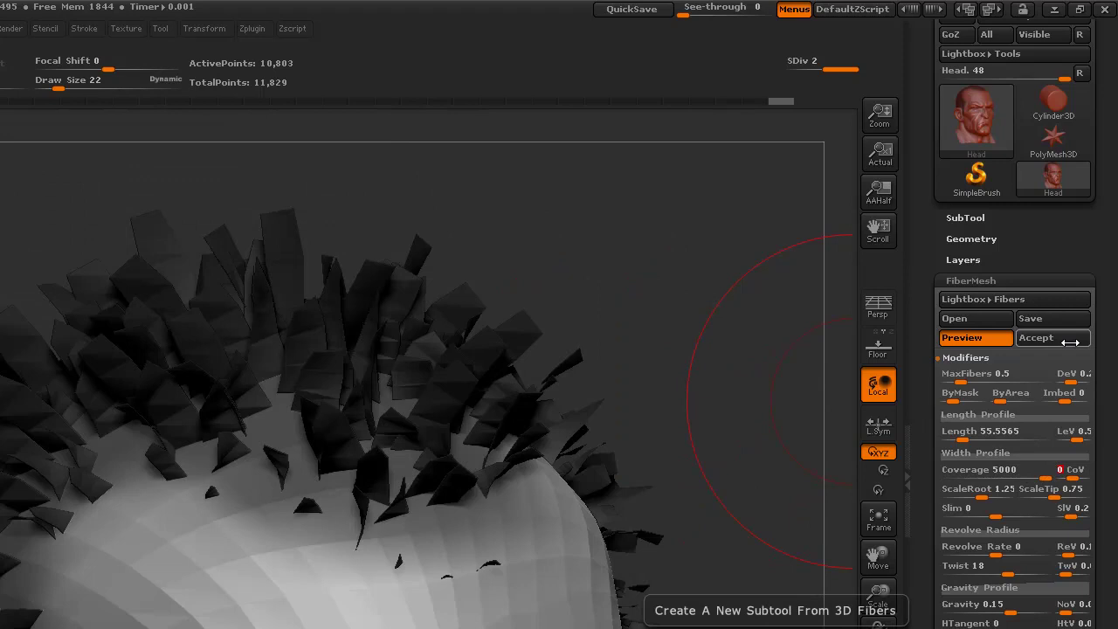
pyautogui.press('Return')
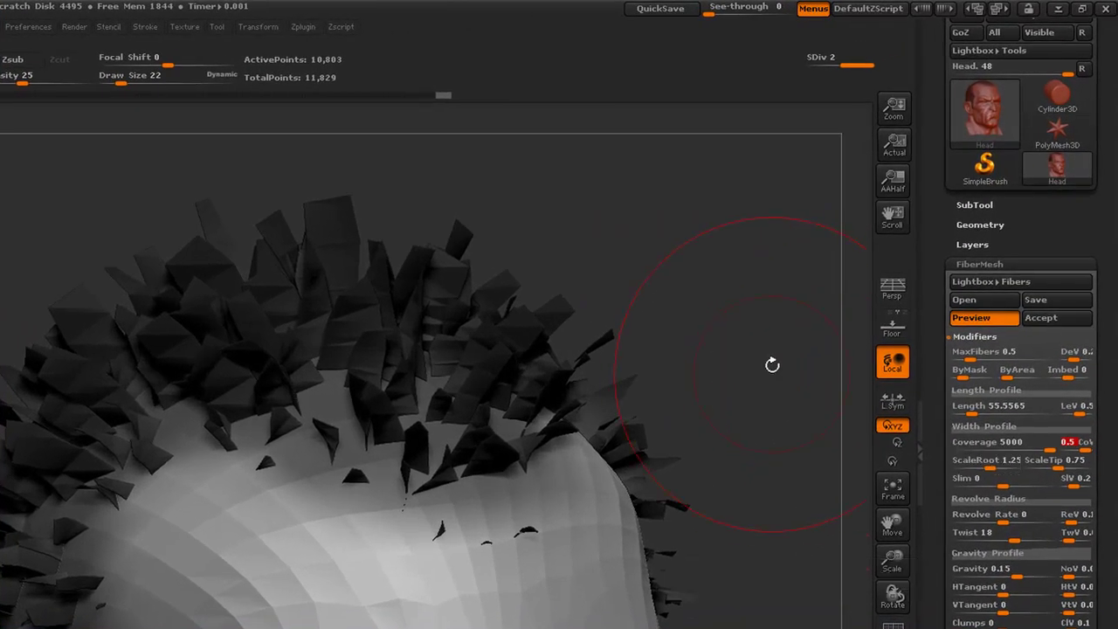
pyautogui.moveTo(772, 365); pyautogui.dragTo(737, 437)
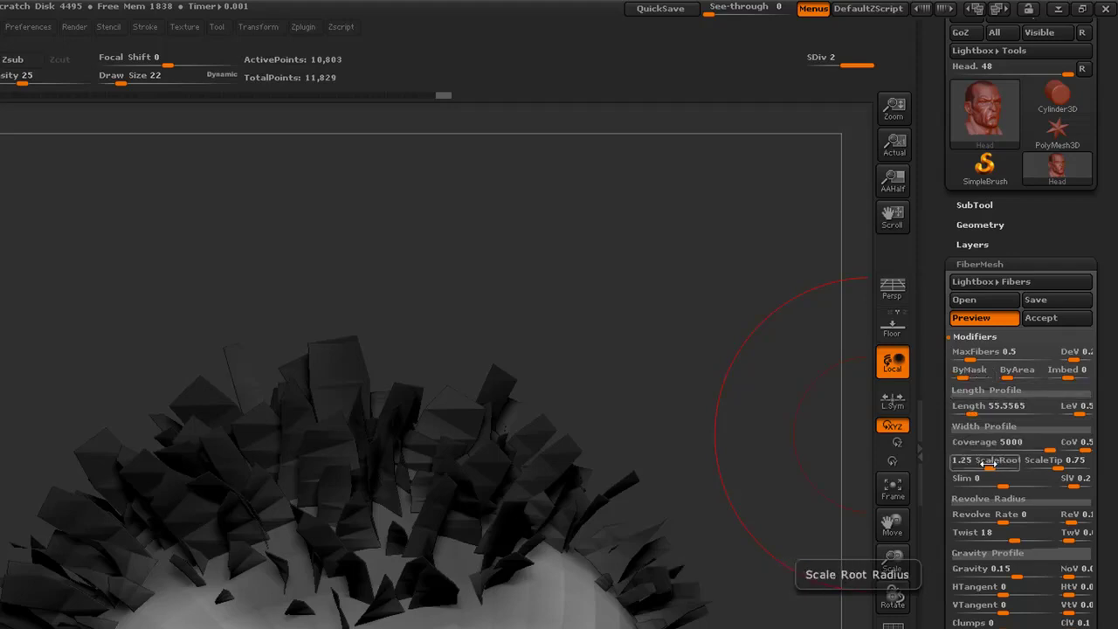
# Try a ScaleRoot of about 3.05 and a ScaleTip of about 2.82, and settle on ScaleRoot 1 and ScaleTip 0.75.
pyautogui.moveTo(987, 467); pyautogui.dragTo(996, 468)
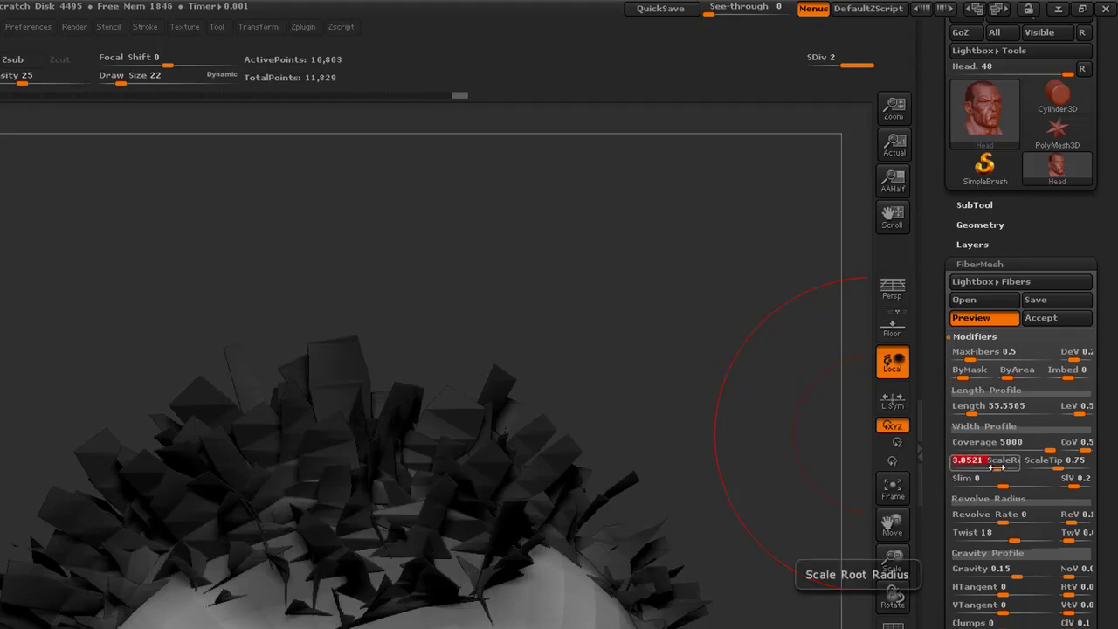
pyautogui.hotkey('ctrl', 'z')
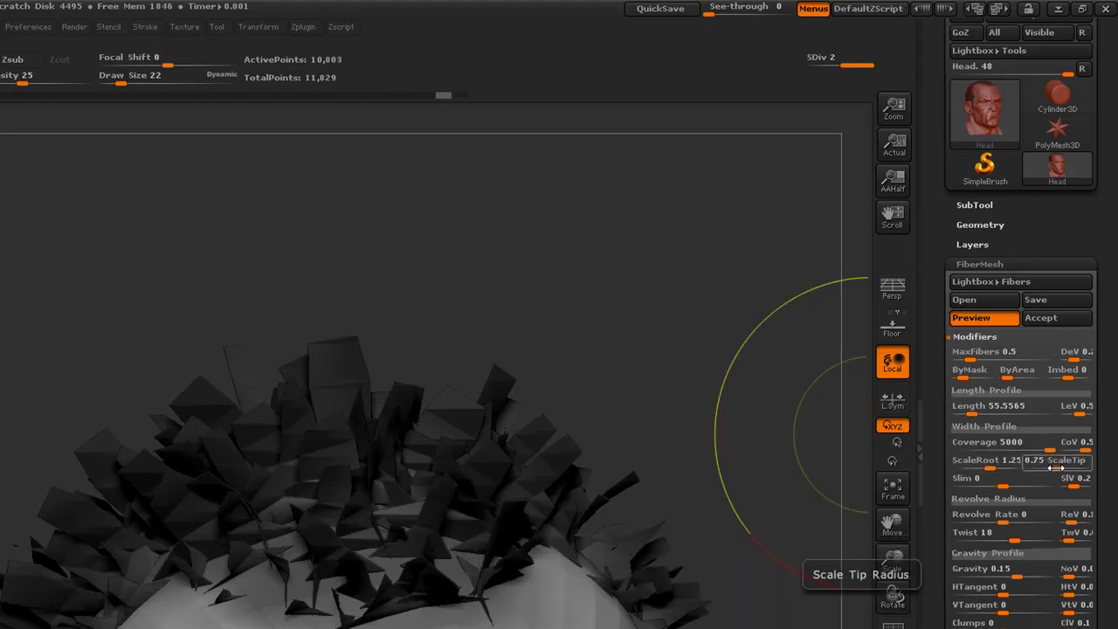
pyautogui.moveTo(1054, 465); pyautogui.dragTo(1073, 464)
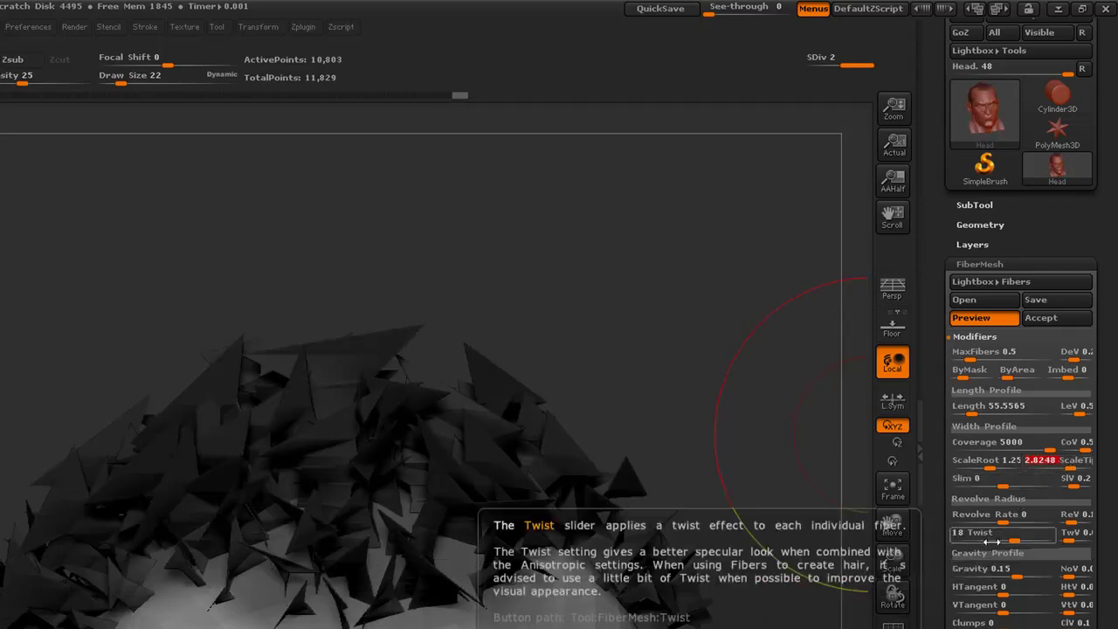
pyautogui.moveTo(706, 433); pyautogui.dragTo(736, 448)
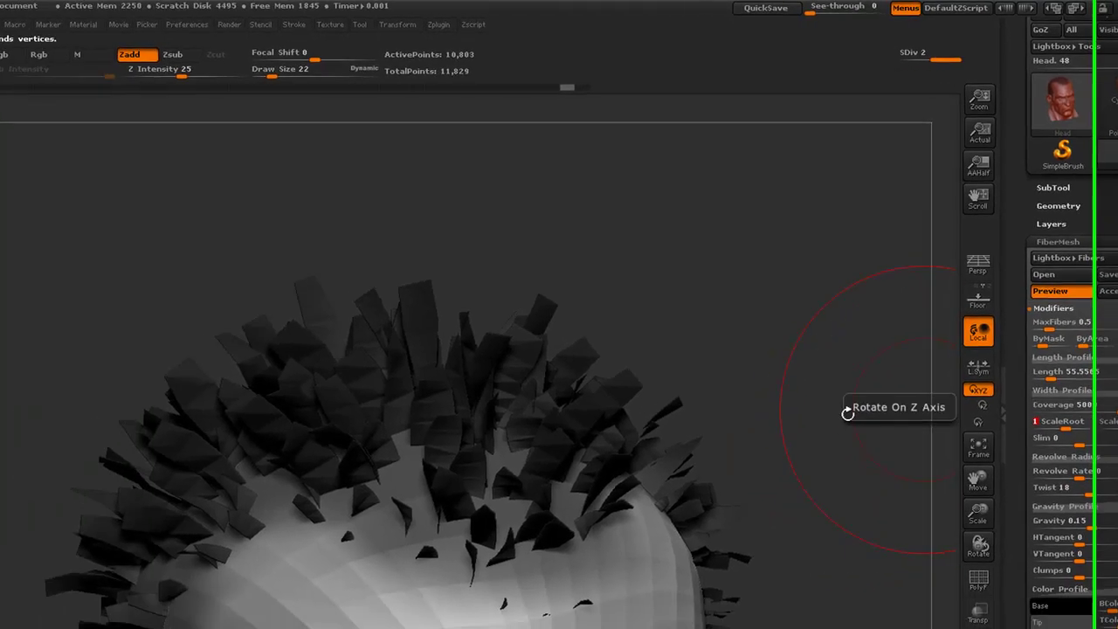
pyautogui.moveTo(718, 446); pyautogui.dragTo(657, 439)
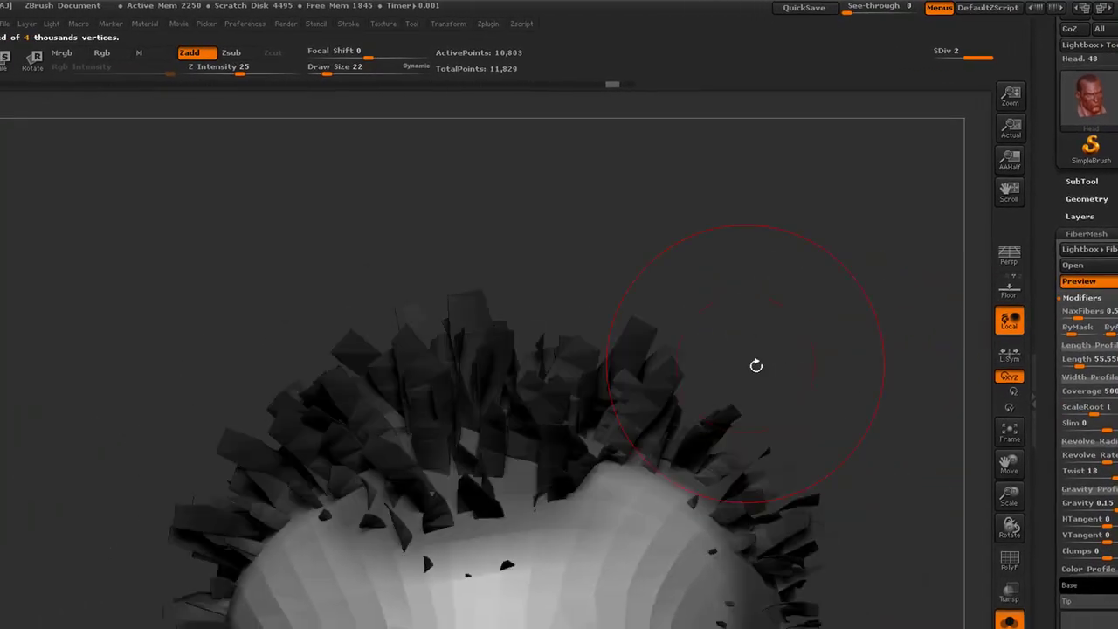
pyautogui.moveTo(823, 400); pyautogui.dragTo(848, 445)
pyautogui.moveTo(775, 446)
pyautogui.mouseDown()
pyautogui.moveTo(863, 416)
pyautogui.moveTo(834, 423)
pyautogui.moveTo(870, 435)
pyautogui.moveTo(853, 414)
pyautogui.moveTo(853, 424)
pyautogui.moveTo(903, 430)
pyautogui.moveTo(873, 424)
pyautogui.moveTo(861, 451)
pyautogui.moveTo(867, 436)
pyautogui.moveTo(816, 409)
pyautogui.moveTo(825, 440)
pyautogui.moveTo(876, 399)
pyautogui.moveTo(848, 399)
pyautogui.moveTo(831, 375)
pyautogui.moveTo(848, 376)
pyautogui.moveTo(893, 417)
pyautogui.moveTo(861, 414)
pyautogui.moveTo(876, 414)
pyautogui.moveTo(848, 437)
pyautogui.moveTo(918, 428)
pyautogui.moveTo(848, 437)
pyautogui.moveTo(848, 419)
pyautogui.moveTo(864, 438)
pyautogui.moveTo(848, 410)
pyautogui.moveTo(861, 424)
pyautogui.moveTo(878, 375)
pyautogui.moveTo(853, 404)
pyautogui.moveTo(906, 367)
pyautogui.mouseUp()
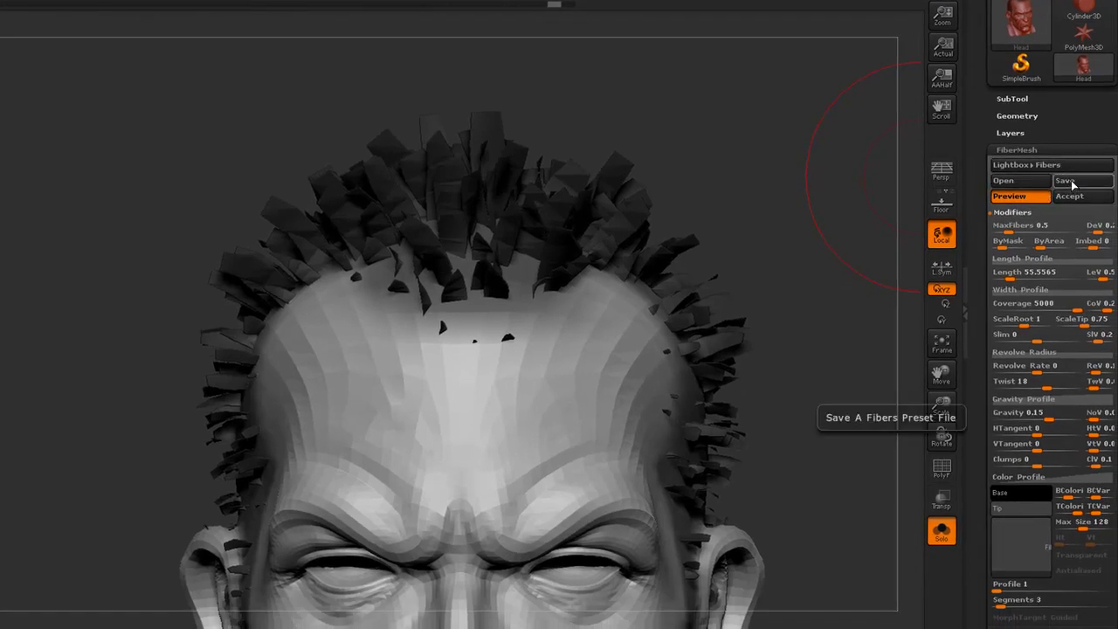
# Open the dialog for saving a fibers preset, cancel it, and accept the fiber preview as a separate subtool.
pyautogui.click(1073, 182)
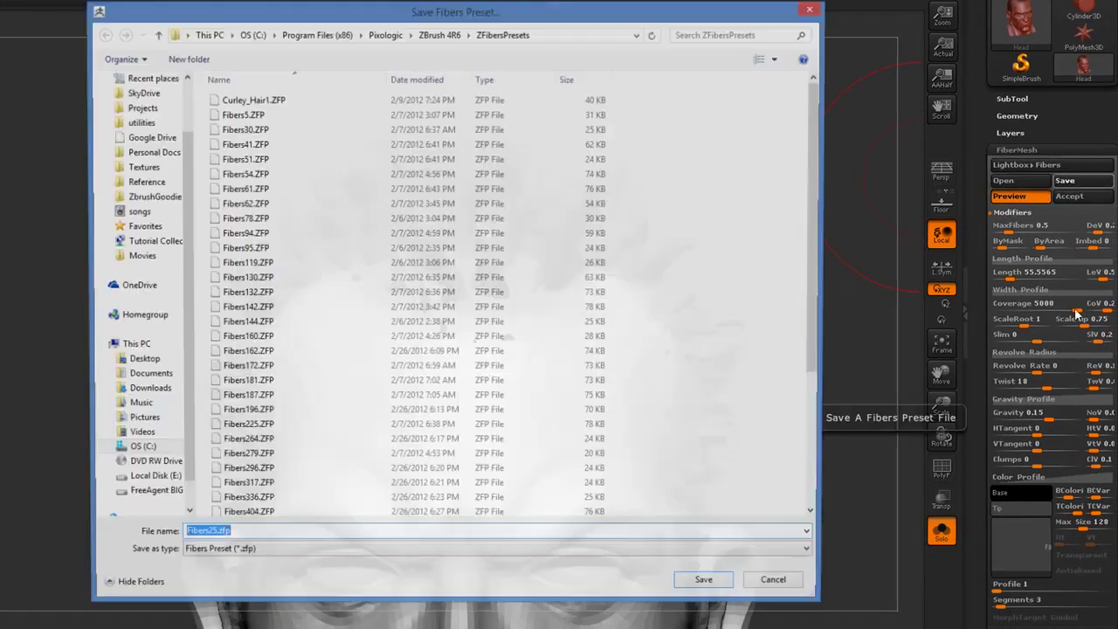
pyautogui.click(772, 588)
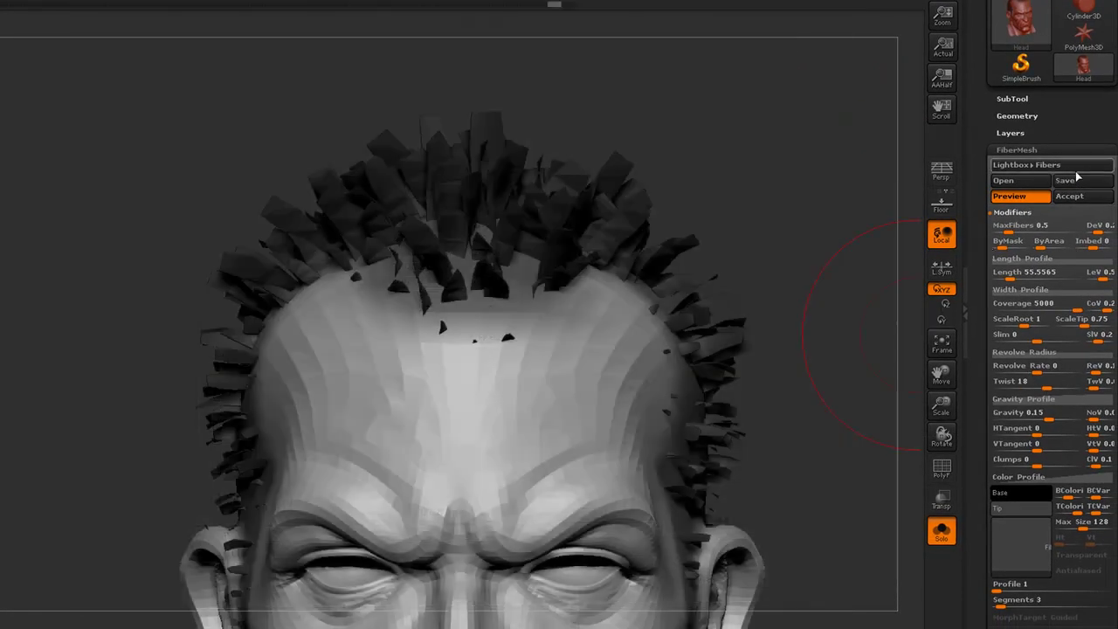
pyautogui.click(1074, 195)
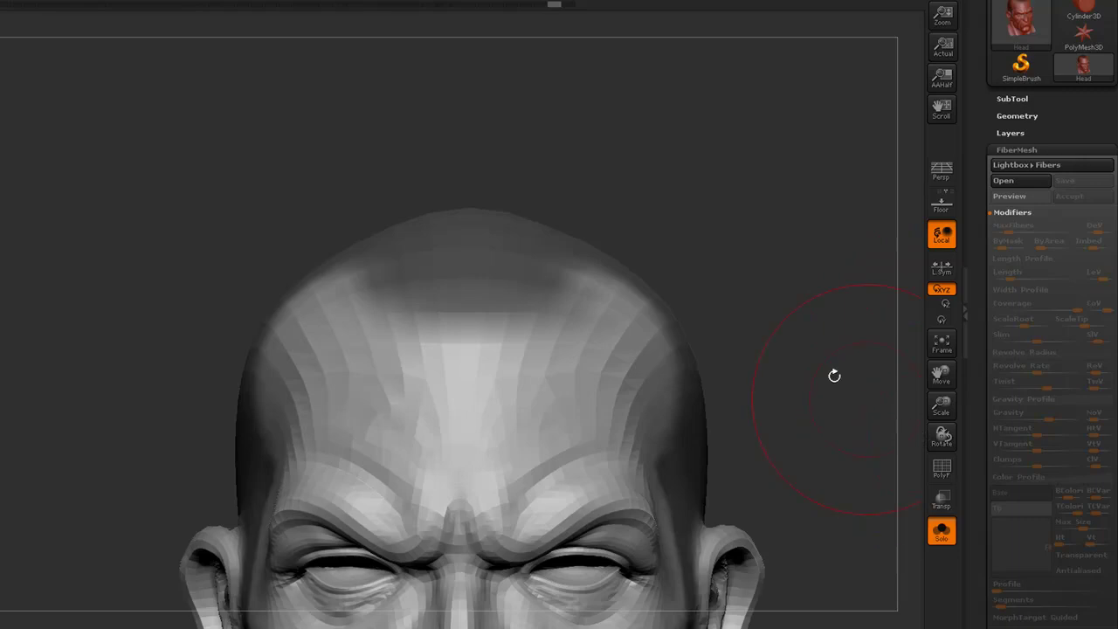
# Inspect the Fibers25 subtool in isolation, reselect the Head subtool, and turn off Solo to show both together.
pyautogui.click(1023, 99)
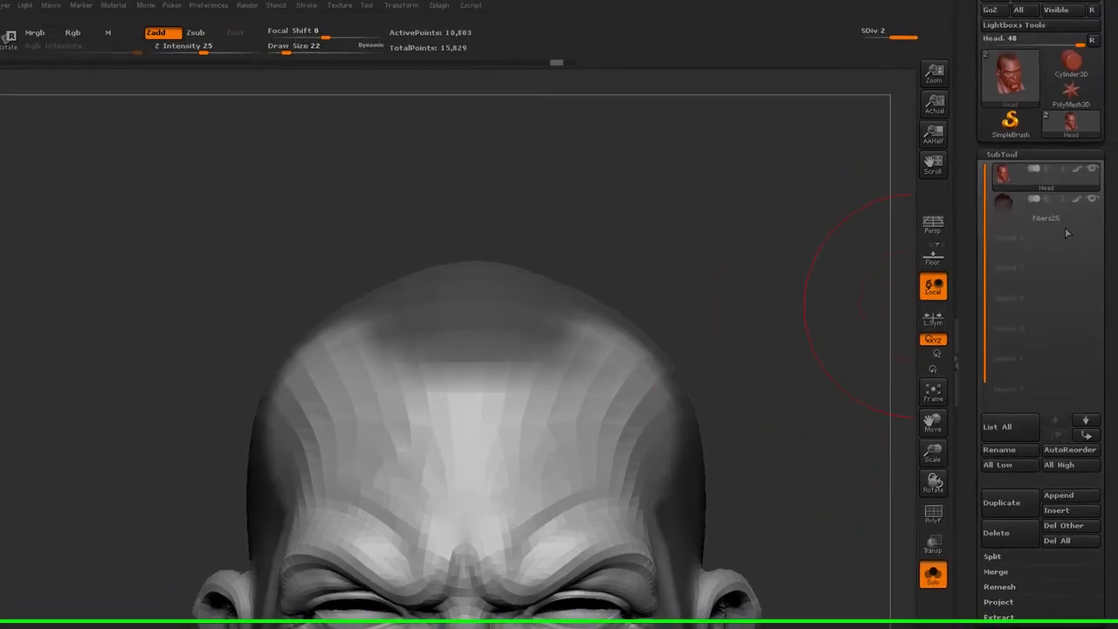
pyautogui.moveTo(1059, 161)
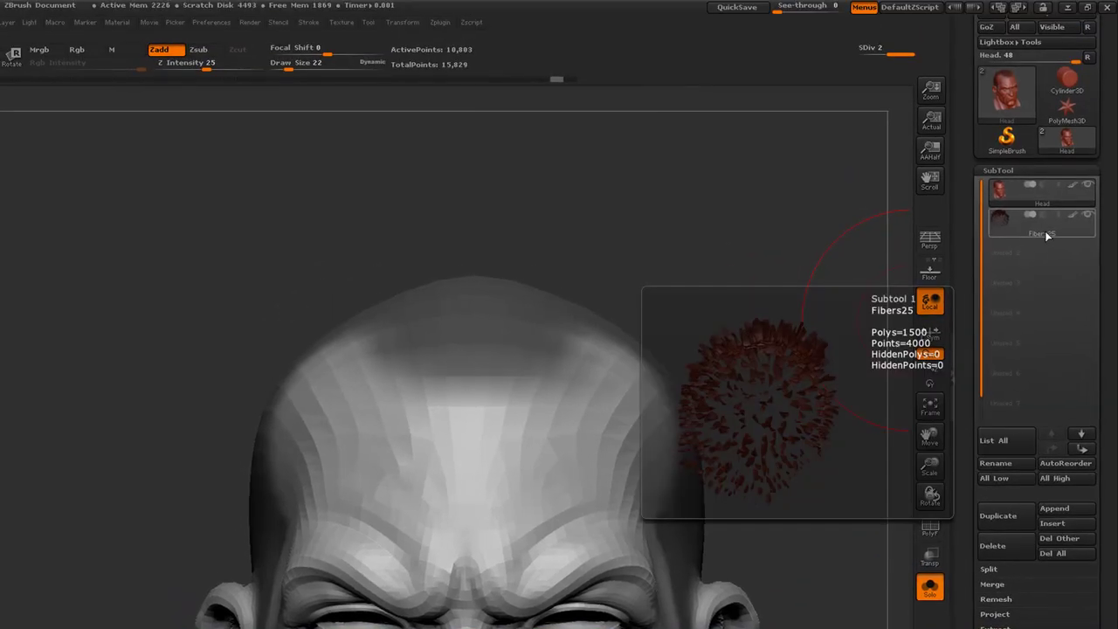
pyautogui.click(1046, 230)
pyautogui.moveTo(838, 341); pyautogui.dragTo(812, 324)
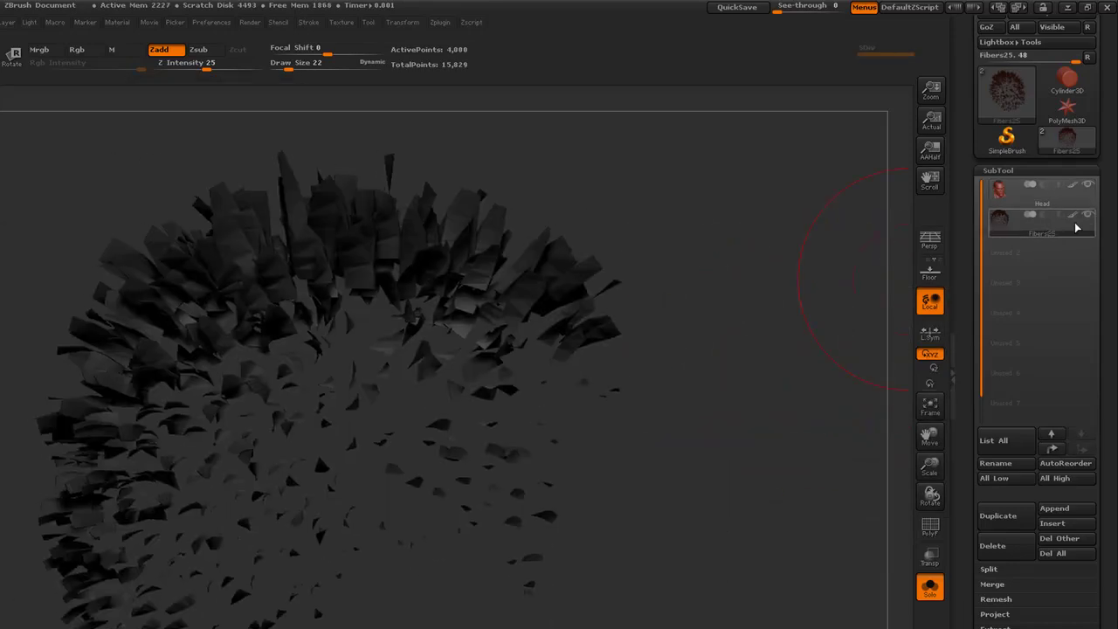
pyautogui.click(1039, 191)
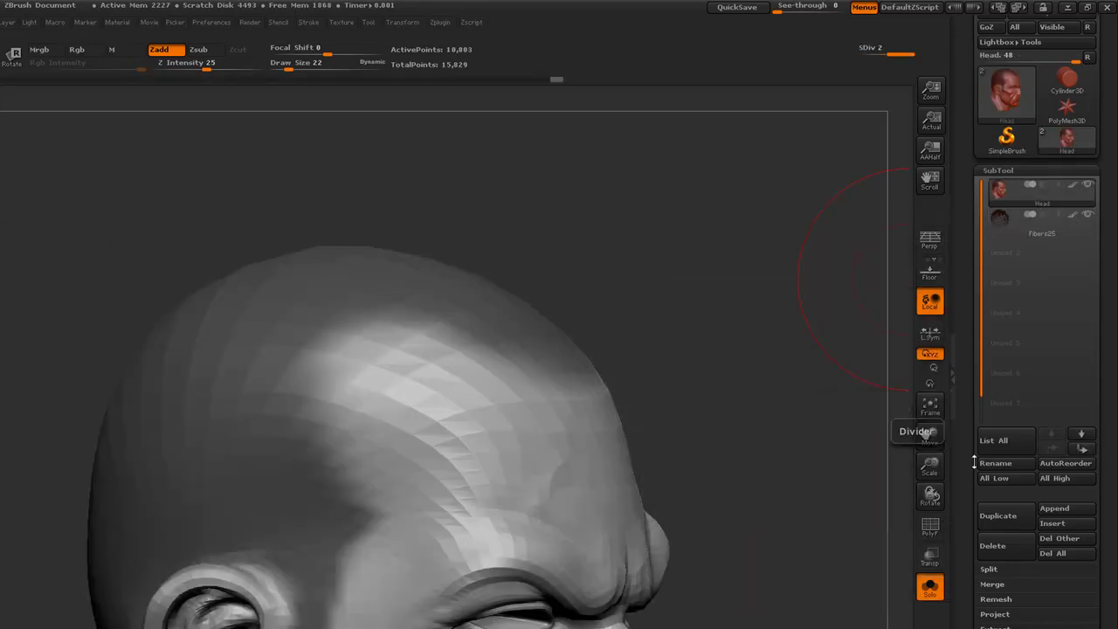
pyautogui.click(931, 585)
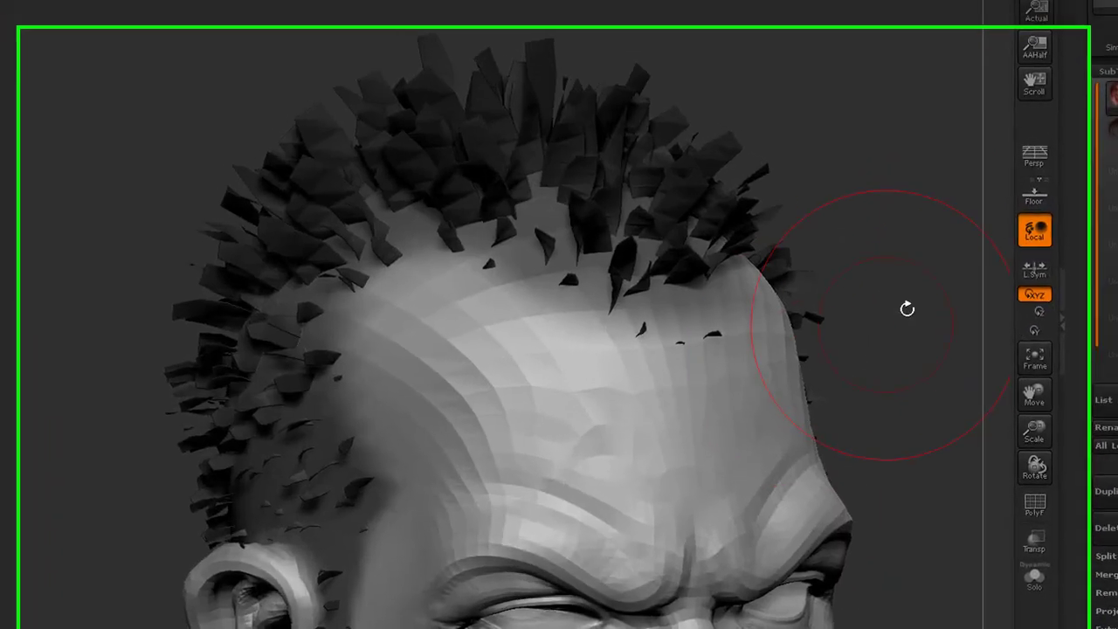
# Clear the scalp mask from the Head subtool.
pyautogui.keyDown('alt'); pyautogui.moveTo(907, 309); pyautogui.dragTo(819, 255); pyautogui.keyUp('alt')
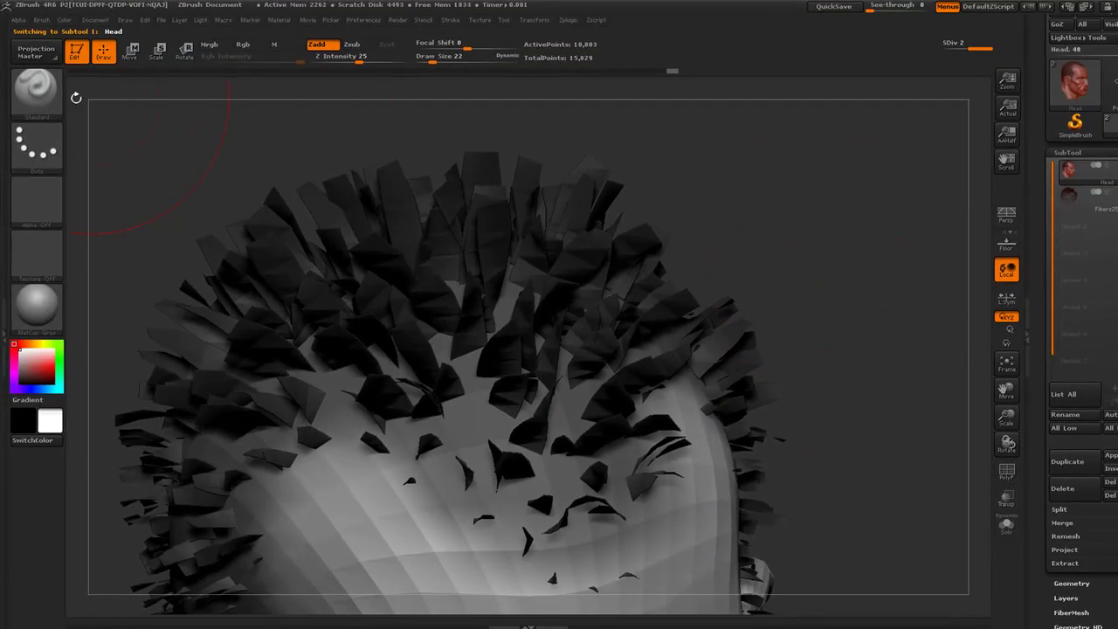
pyautogui.click(47, 98)
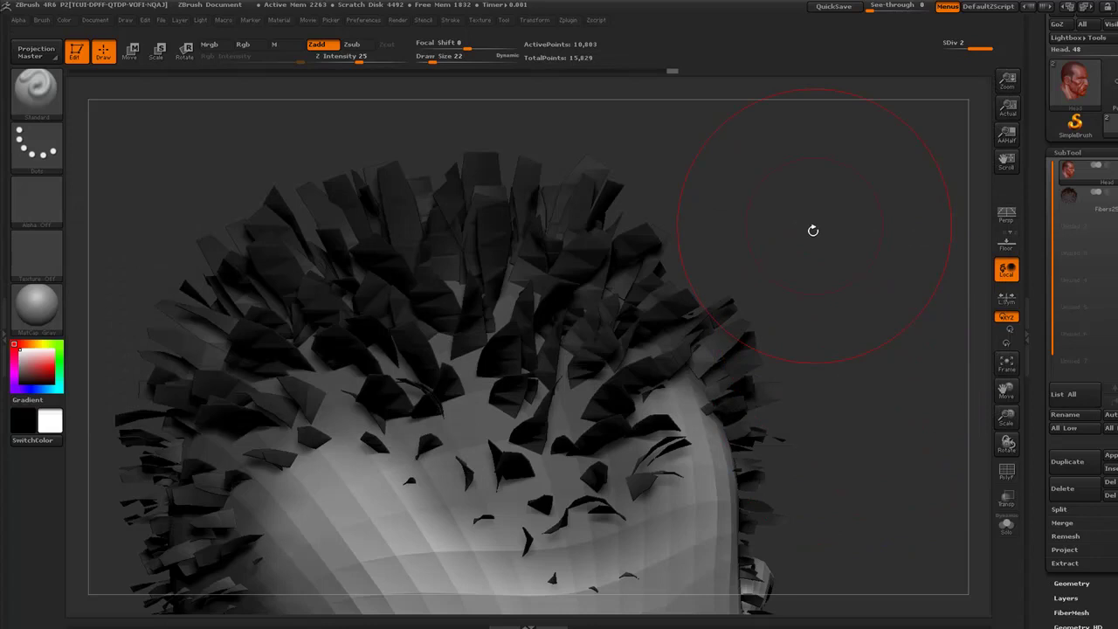
pyautogui.keyDown('ctrl'); pyautogui.moveTo(813, 215); pyautogui.dragTo(880, 336); pyautogui.keyUp('ctrl')
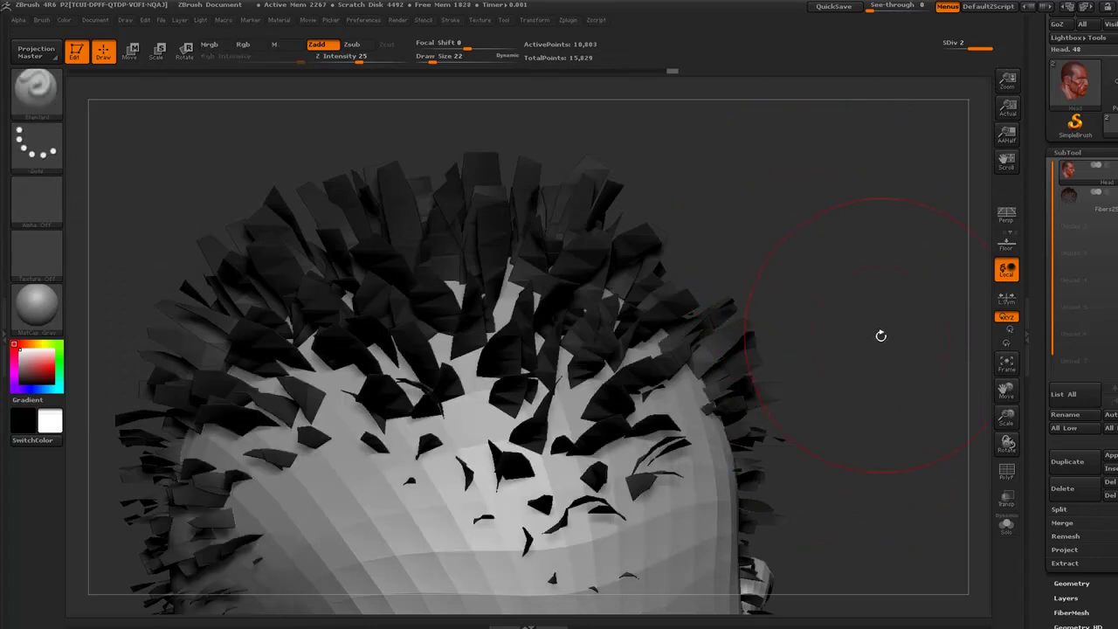
pyautogui.moveTo(821, 253)
pyautogui.mouseDown()
pyautogui.moveTo(850, 274)
pyautogui.moveTo(833, 265)
pyautogui.mouseUp()
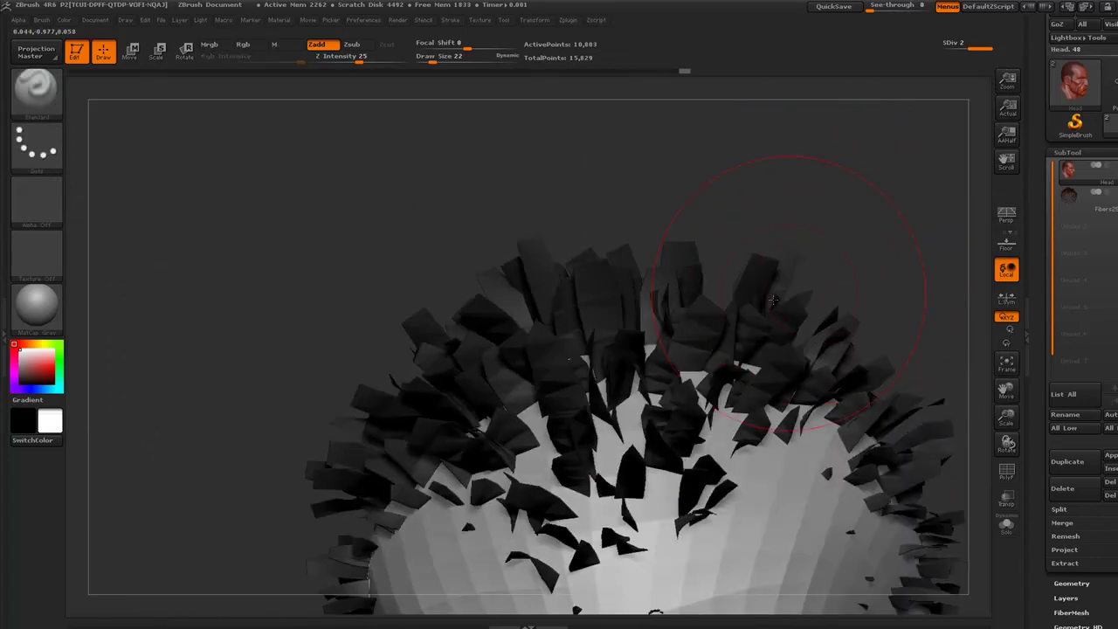
# Choose the GroomBrush1 brush and make the Fibers25 subtool active for grooming.
pyautogui.click(38, 101)
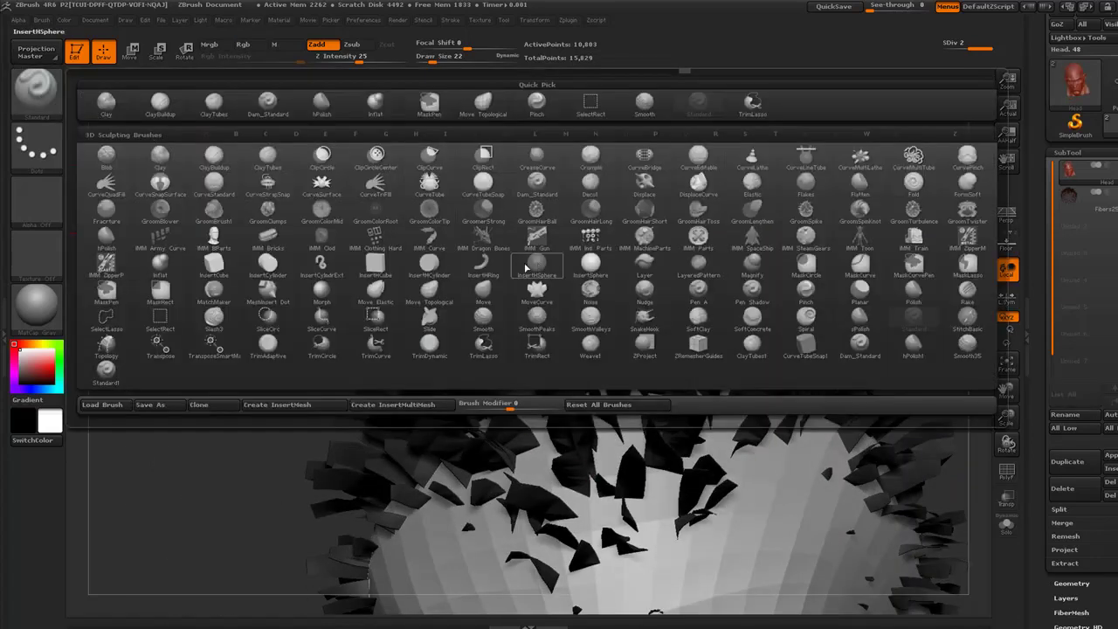
pyautogui.press('g')
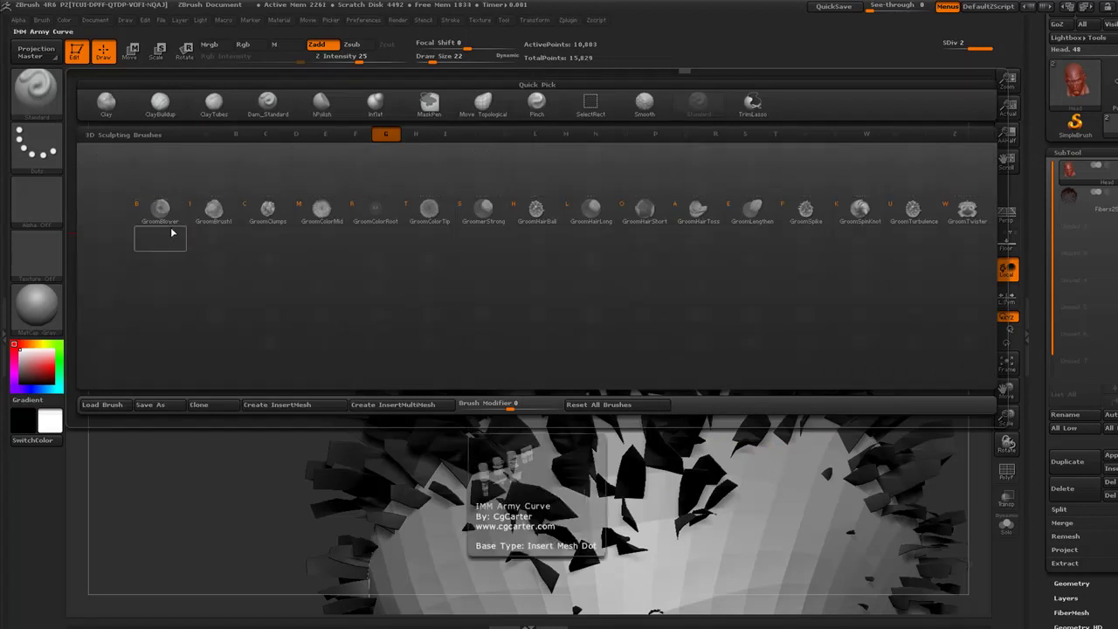
pyautogui.click(212, 211)
pyautogui.click(609, 386)
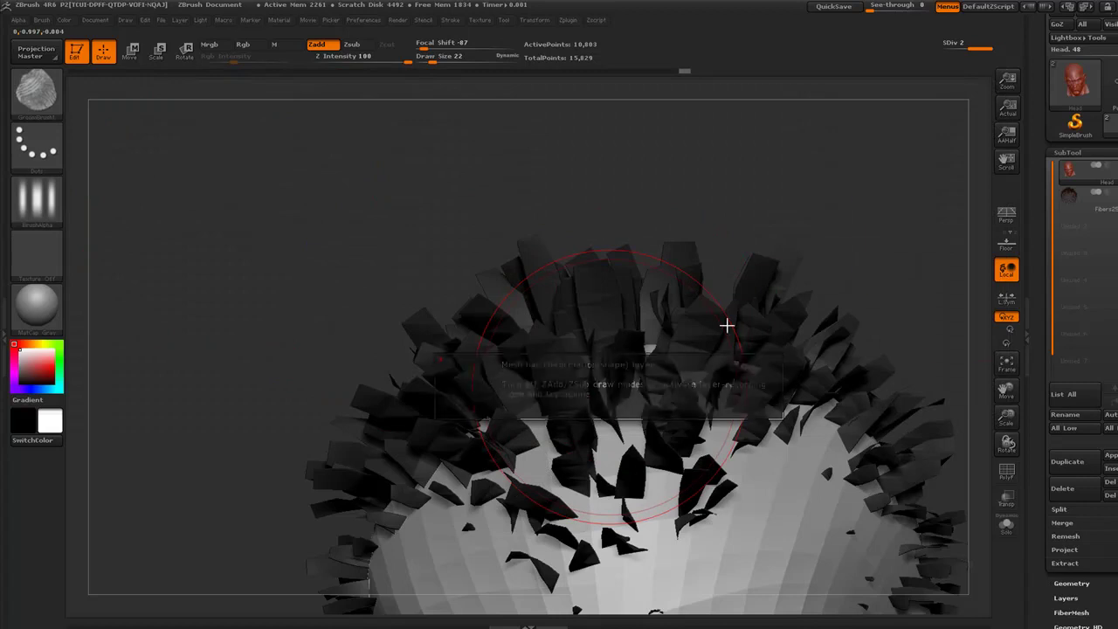
pyautogui.click(1061, 194)
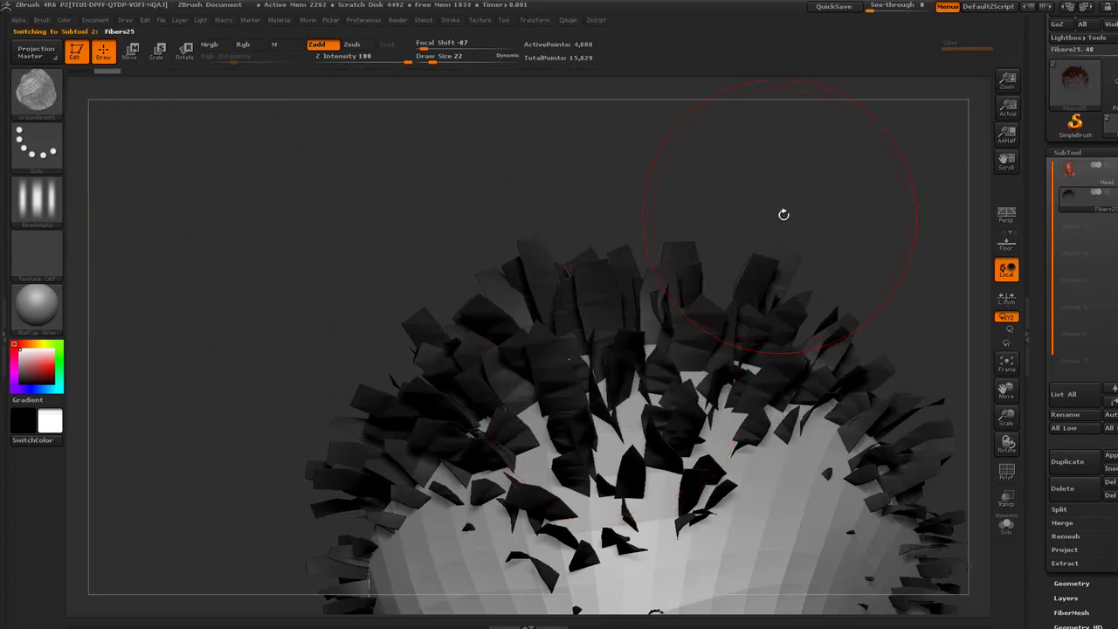
pyautogui.moveTo(785, 214); pyautogui.dragTo(793, 224)
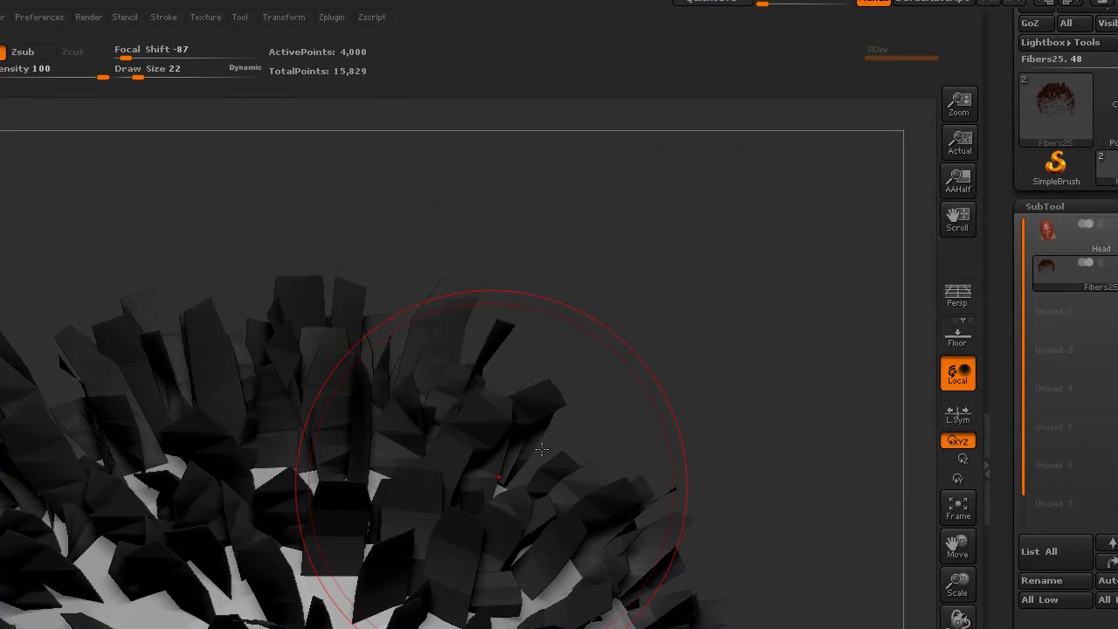
# Comb the polygon hair strips over the top of the head with GroomBrush1, undoing unwanted test strokes.
pyautogui.moveTo(611, 403); pyautogui.dragTo(375, 531)
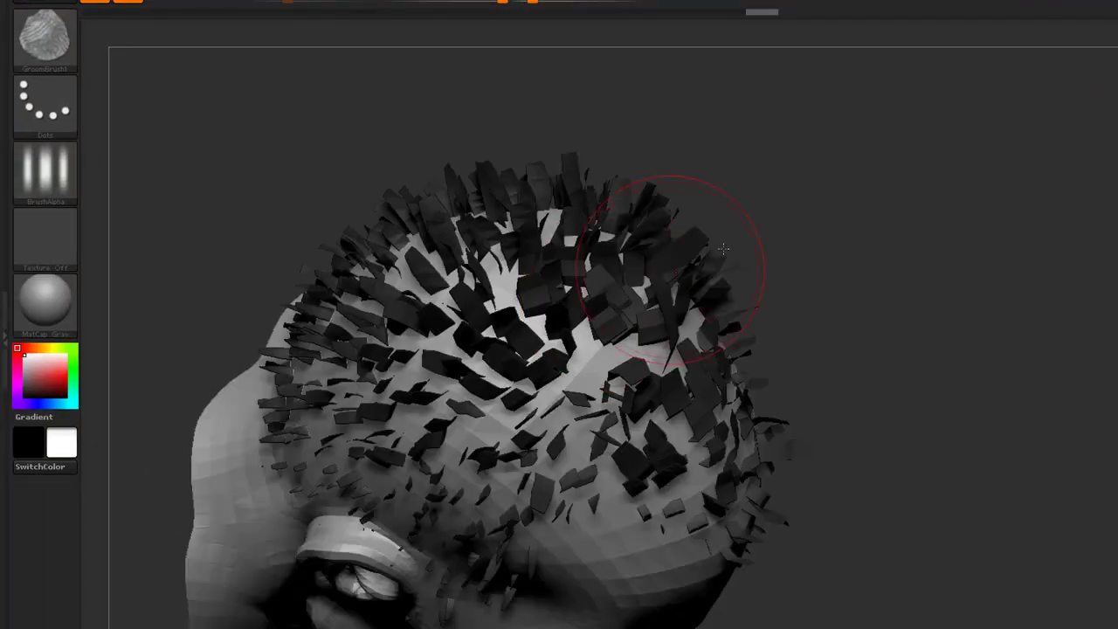
pyautogui.moveTo(723, 249); pyautogui.dragTo(770, 250)
pyautogui.keyDown('shift'); pyautogui.moveTo(670, 310); pyautogui.dragTo(674, 327); pyautogui.keyUp('shift')
pyautogui.hotkey('ctrl', 'z')
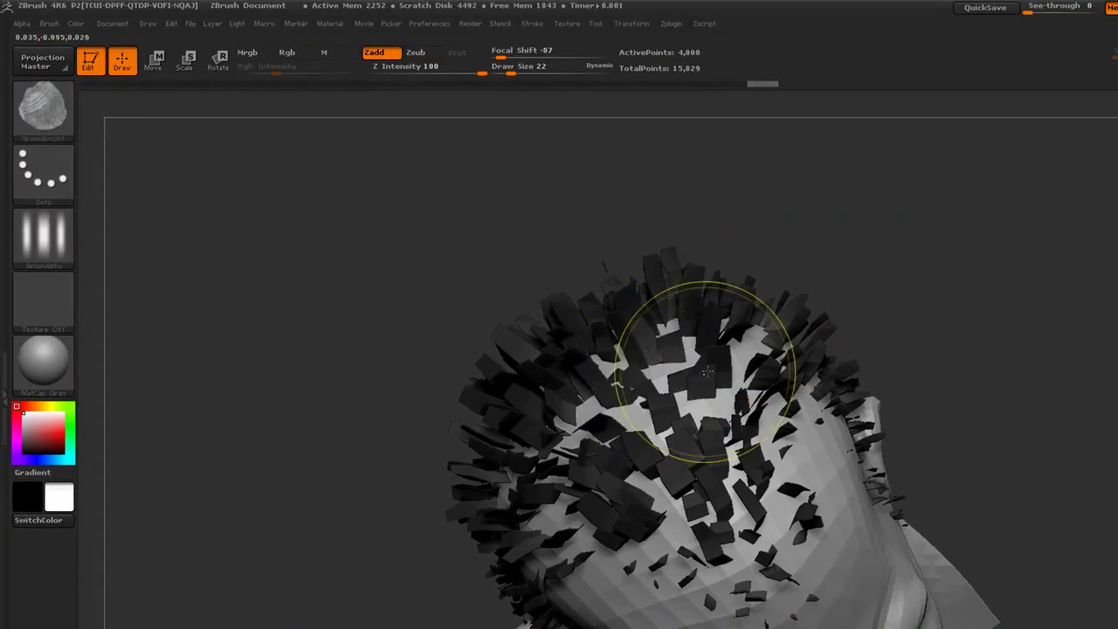
pyautogui.moveTo(691, 229); pyautogui.dragTo(636, 323)
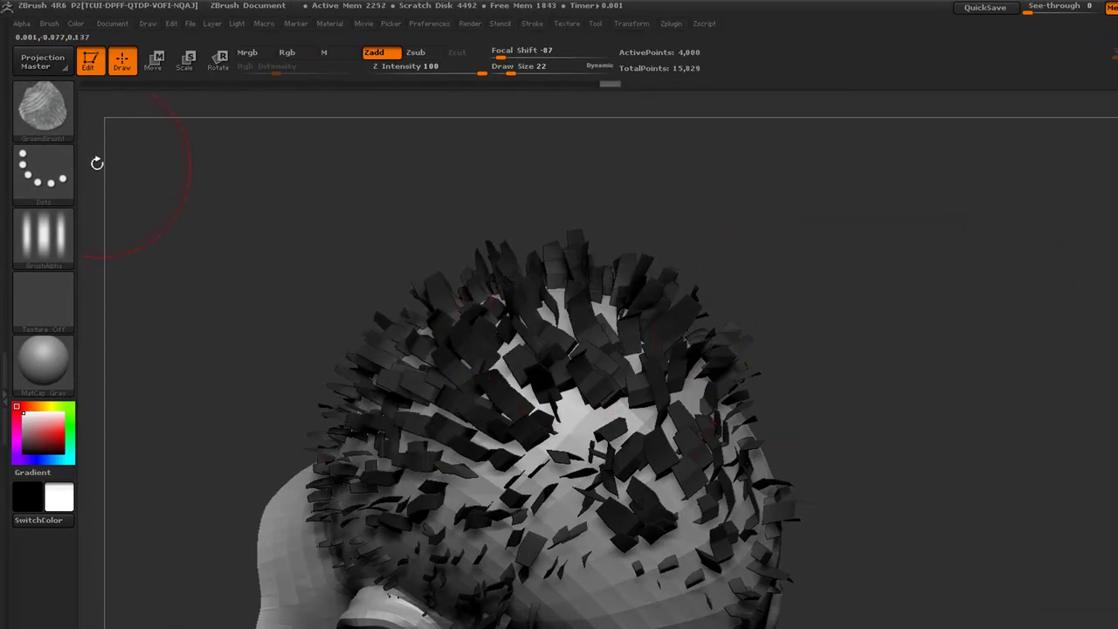
pyautogui.moveTo(815, 272)
pyautogui.keyDown('alt'); pyautogui.mouseDown()
pyautogui.moveTo(800, 268)
pyautogui.moveTo(860, 210)
pyautogui.moveTo(890, 236)
pyautogui.moveTo(918, 324)
pyautogui.moveTo(884, 332)
pyautogui.mouseUp(); pyautogui.keyUp('alt')
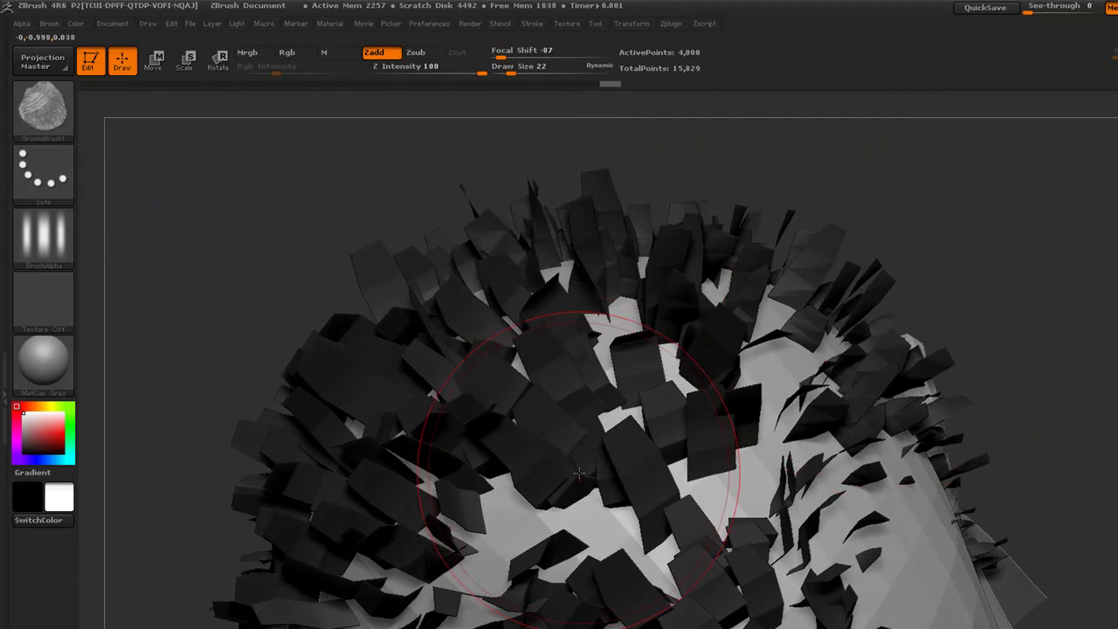
pyautogui.moveTo(576, 472); pyautogui.dragTo(559, 404)
pyautogui.hotkey('ctrl', 'z')
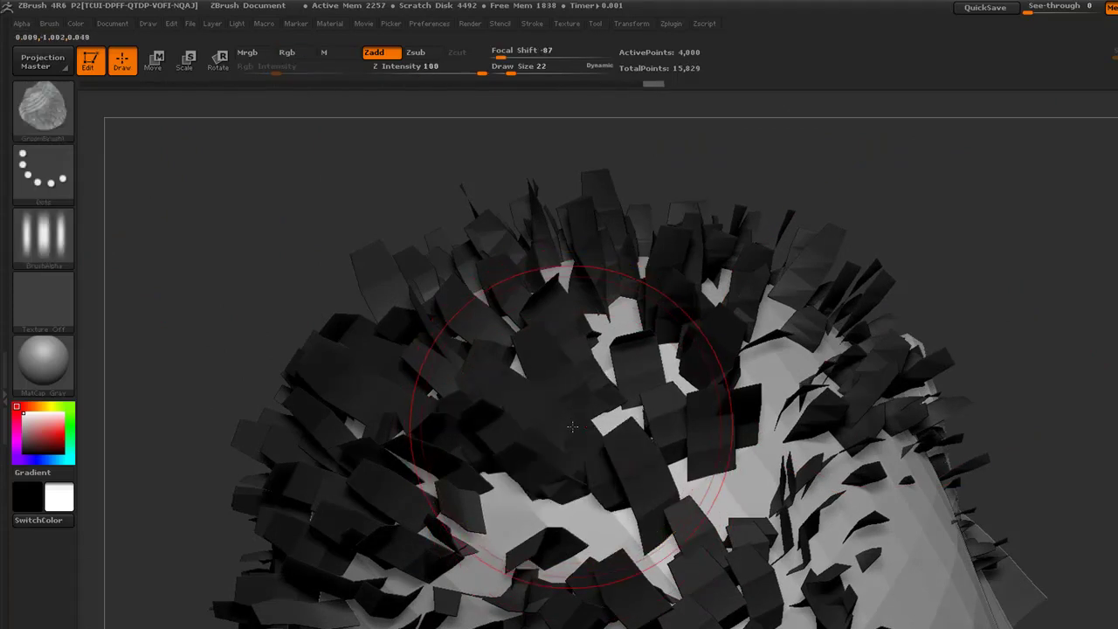
# Switch to the GroomBlower brush for the hair strips.
pyautogui.click(61, 129)
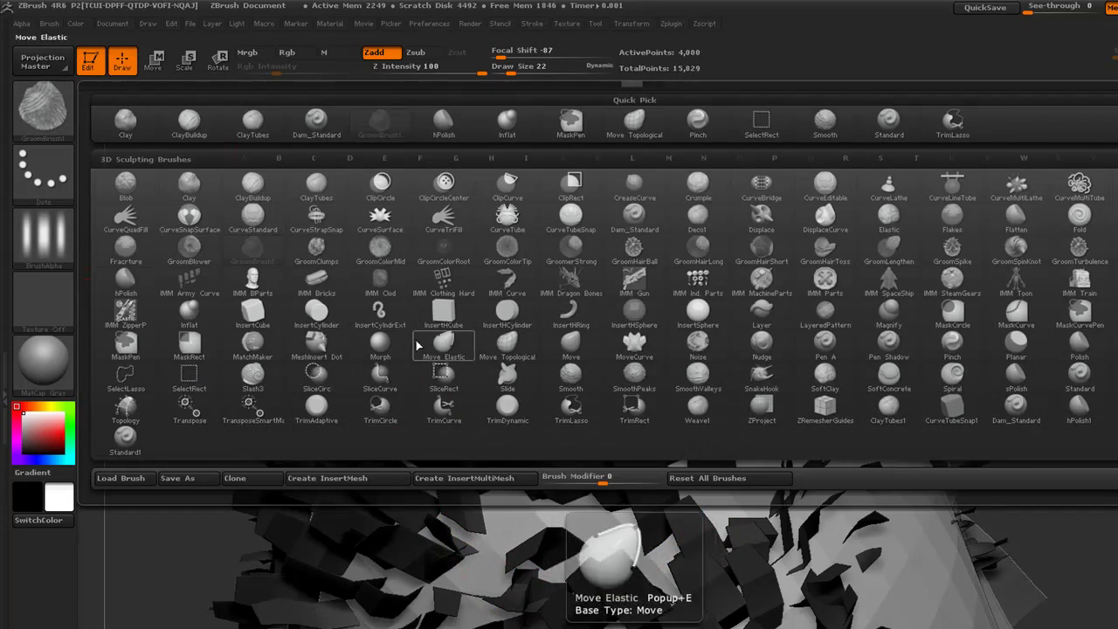
pyautogui.press('g')
pyautogui.click(188, 246)
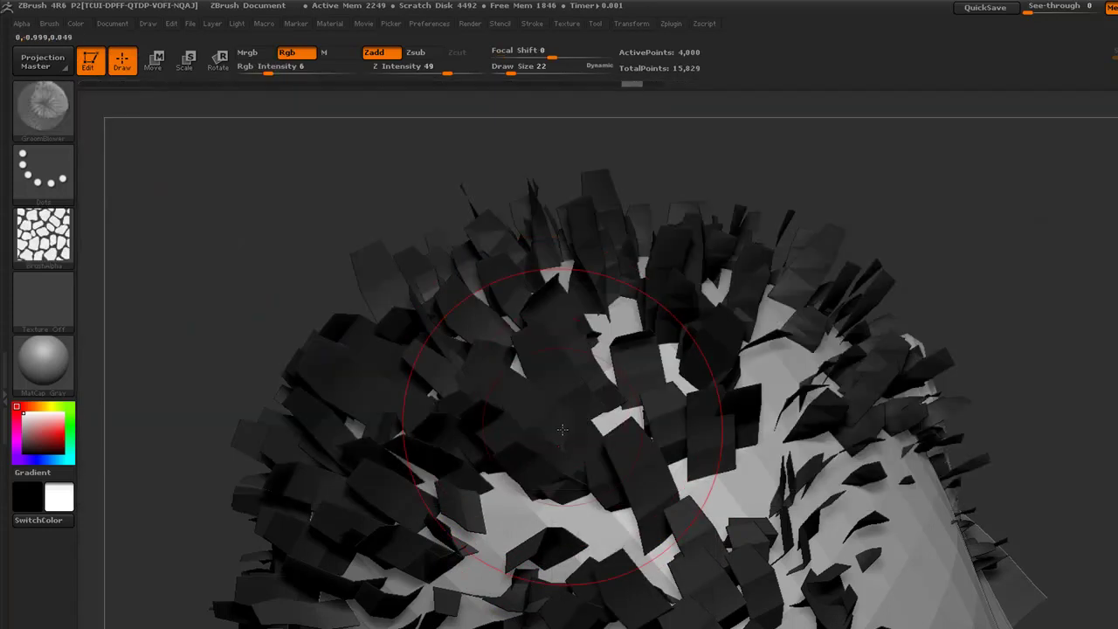
# Style the hair strips on top of the head with GroomBlower strokes.
pyautogui.moveTo(555, 419)
pyautogui.mouseDown()
pyautogui.moveTo(579, 361)
pyautogui.moveTo(573, 332)
pyautogui.moveTo(585, 336)
pyautogui.moveTo(567, 316)
pyautogui.mouseUp()
pyautogui.moveTo(656, 384); pyautogui.dragTo(647, 459)
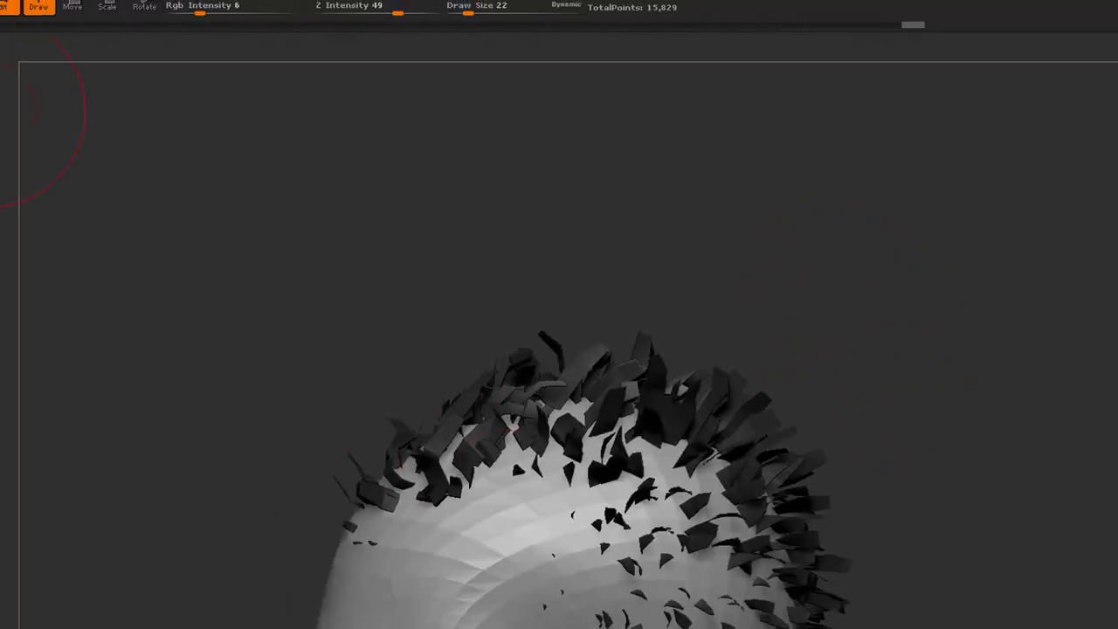
pyautogui.click(32, 101)
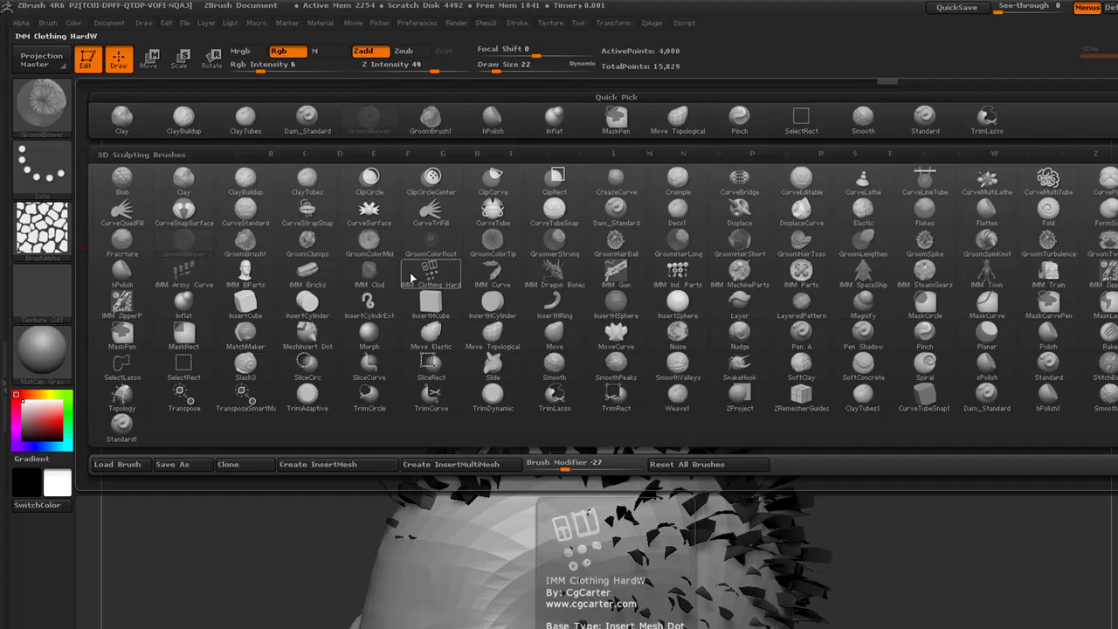
pyautogui.click(457, 394)
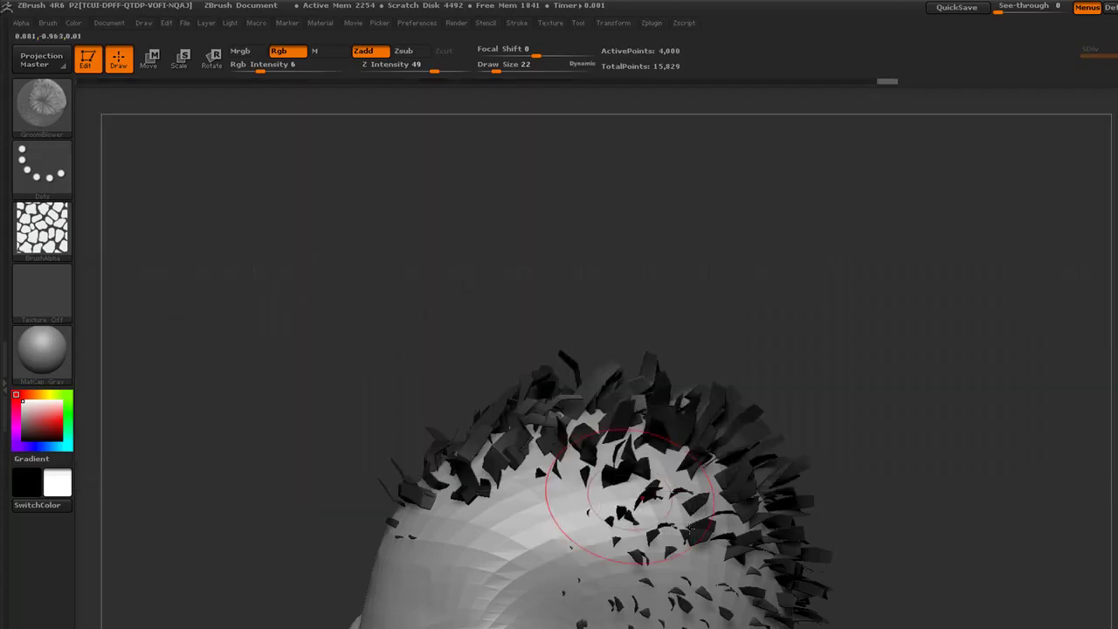
pyautogui.moveTo(576, 337); pyautogui.dragTo(605, 317)
pyautogui.moveTo(422, 324)
pyautogui.mouseDown()
pyautogui.moveTo(402, 333)
pyautogui.moveTo(402, 345)
pyautogui.moveTo(423, 341)
pyautogui.moveTo(412, 340)
pyautogui.mouseUp()
# Try the GroomClumps brush and replace it with the GroomerStrong brush.
pyautogui.click(52, 131)
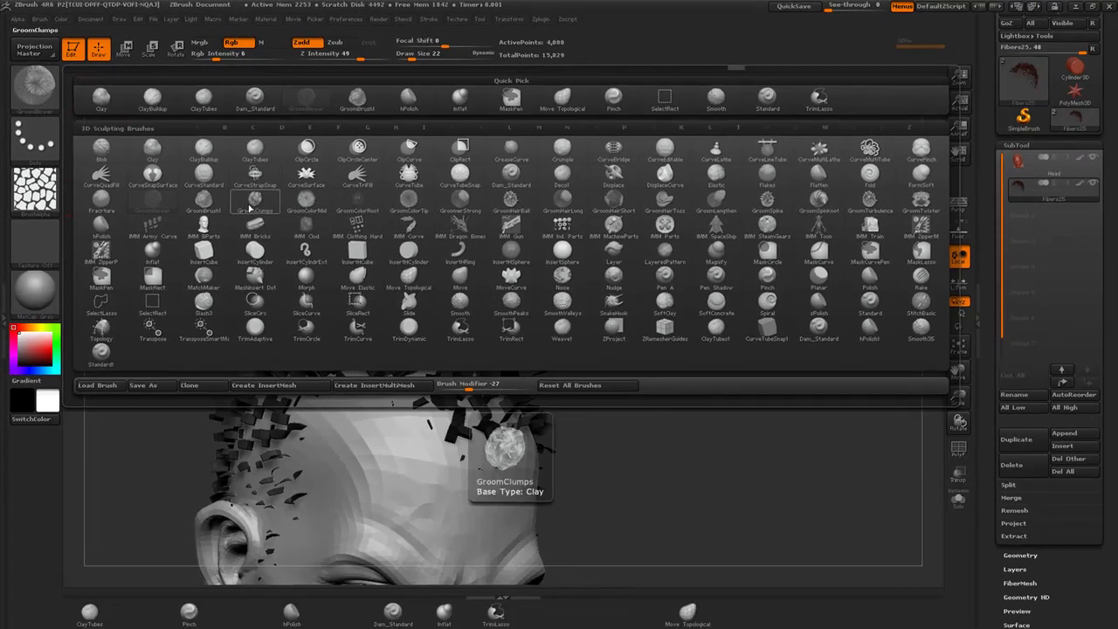
pyautogui.click(254, 203)
pyautogui.click(45, 105)
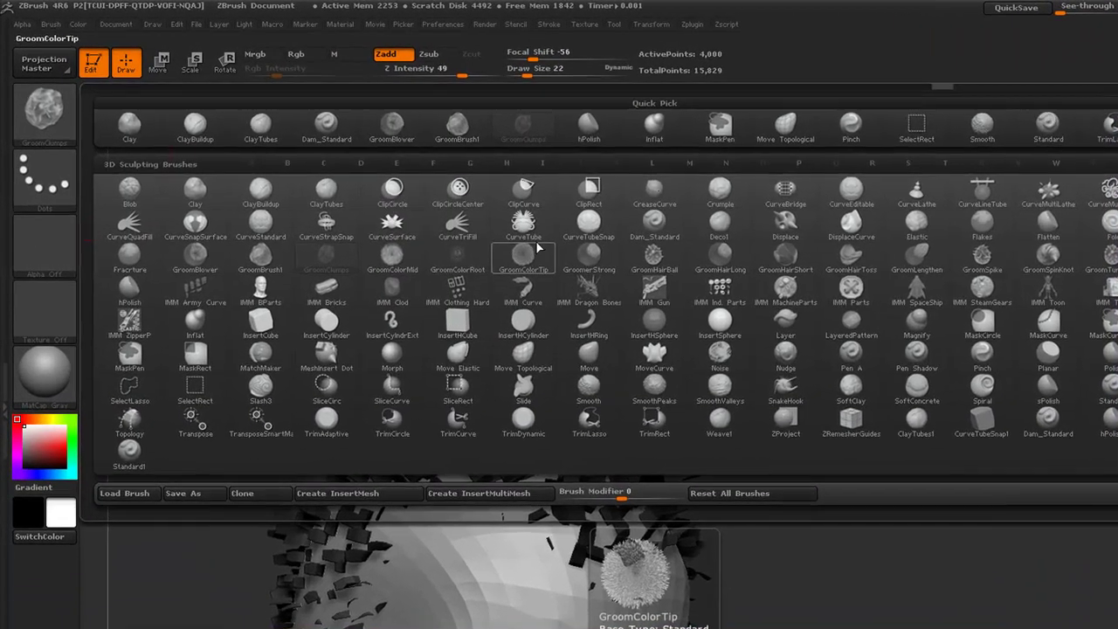
pyautogui.click(460, 199)
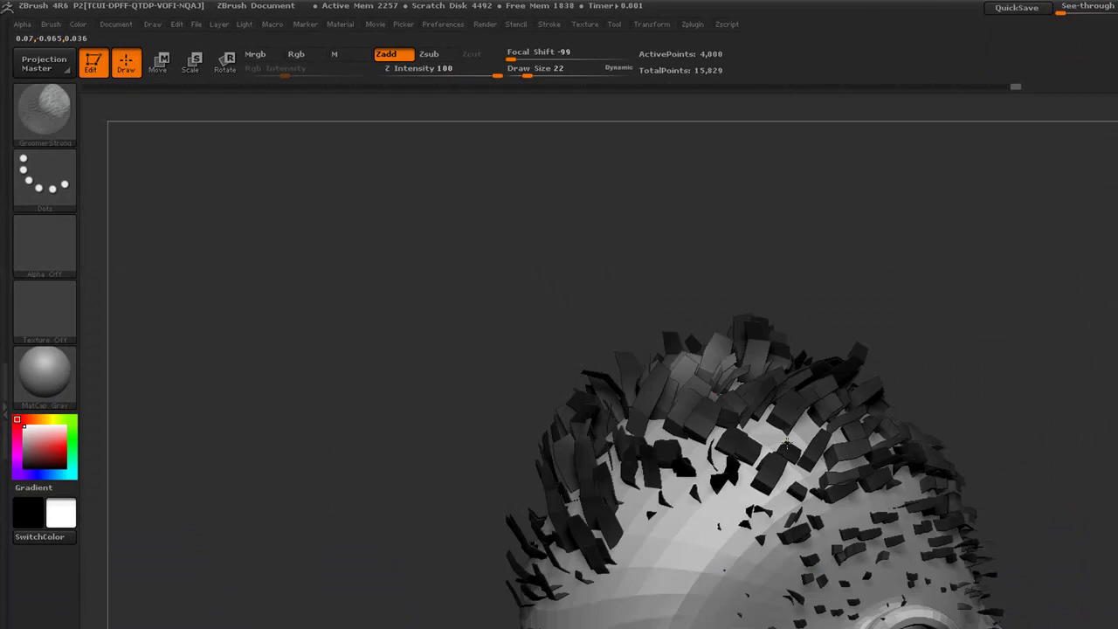
# Comb the hair strips over the top and front hairline with the GroomerStrong brush.
pyautogui.moveTo(786, 441)
pyautogui.mouseDown()
pyautogui.moveTo(786, 493)
pyautogui.moveTo(786, 480)
pyautogui.mouseUp()
pyautogui.moveTo(952, 344)
pyautogui.mouseDown()
pyautogui.moveTo(1004, 350)
pyautogui.moveTo(966, 364)
pyautogui.mouseUp()
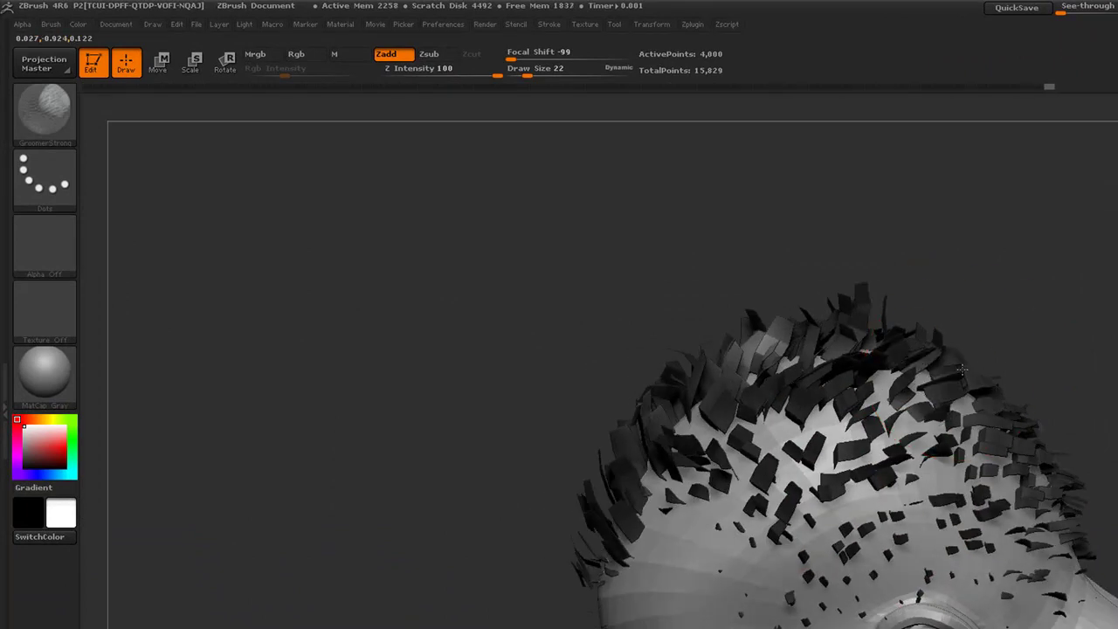
pyautogui.moveTo(988, 326); pyautogui.dragTo(775, 306)
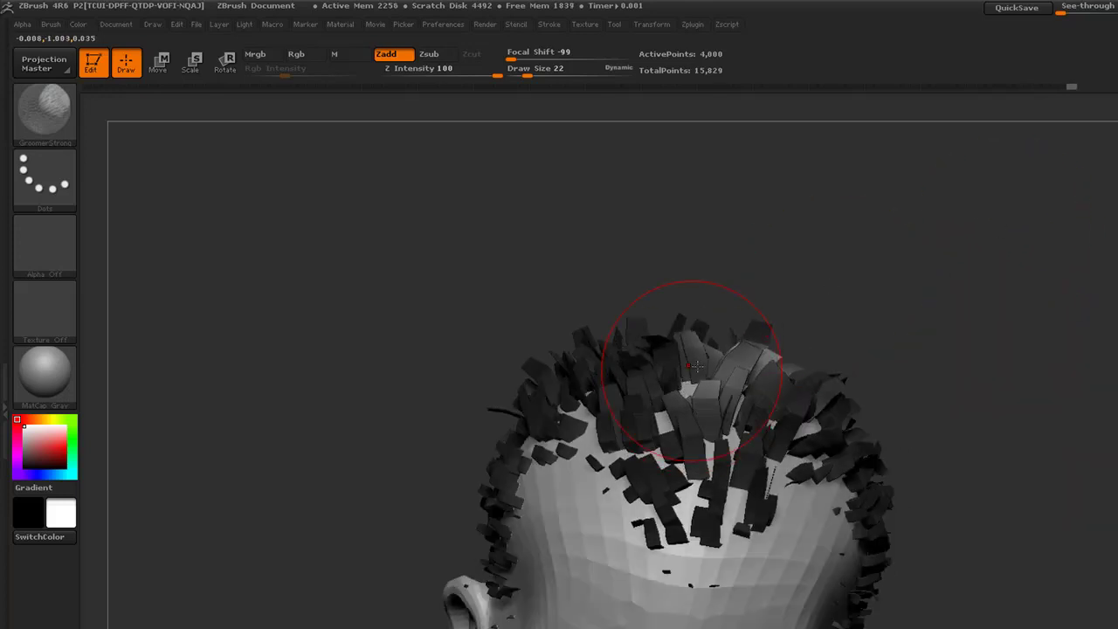
pyautogui.moveTo(700, 364); pyautogui.dragTo(703, 355)
pyautogui.moveTo(747, 290); pyautogui.dragTo(782, 293)
pyautogui.moveTo(644, 365); pyautogui.dragTo(639, 357)
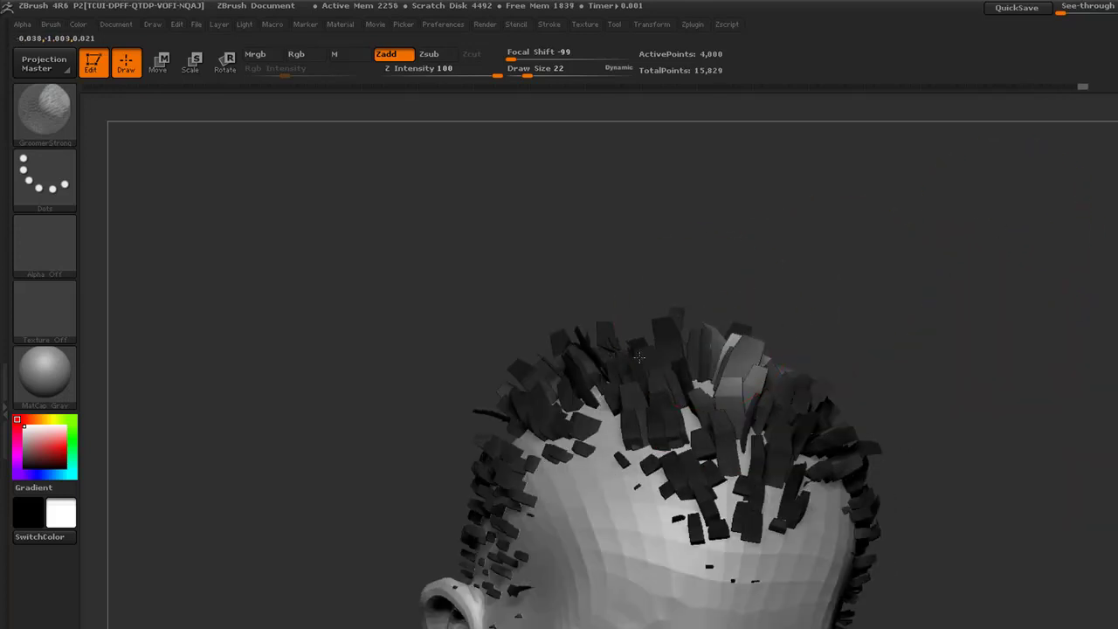
pyautogui.moveTo(643, 300)
pyautogui.mouseDown()
pyautogui.moveTo(698, 280)
pyautogui.moveTo(692, 318)
pyautogui.mouseUp()
pyautogui.moveTo(702, 264)
pyautogui.mouseDown()
pyautogui.moveTo(579, 339)
pyautogui.moveTo(596, 341)
pyautogui.mouseUp()
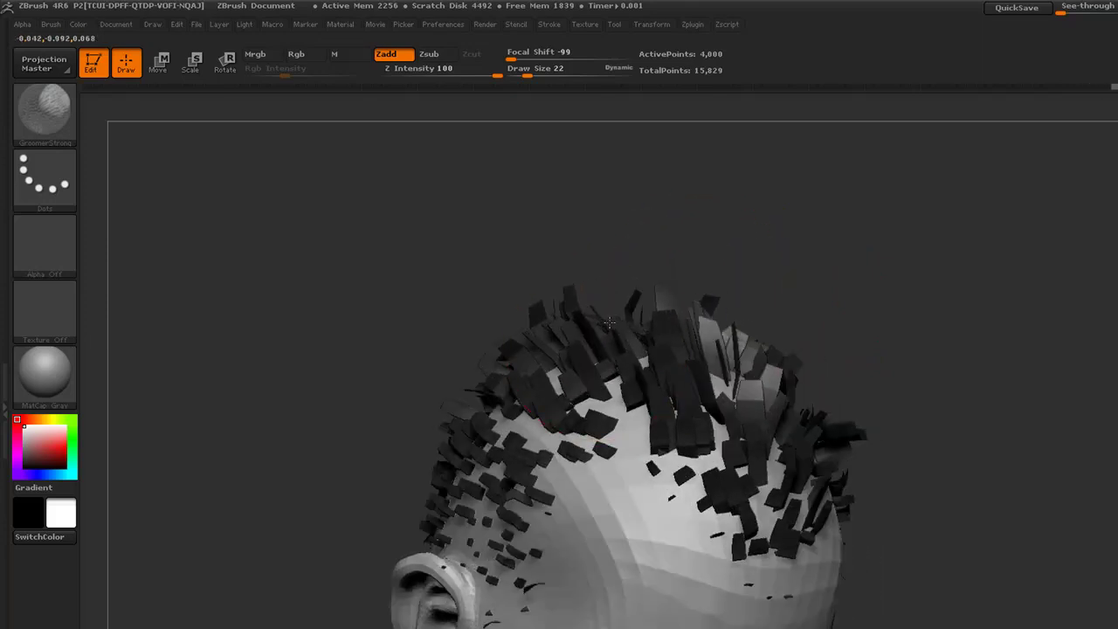
pyautogui.moveTo(615, 286)
pyautogui.mouseDown()
pyautogui.moveTo(599, 289)
pyautogui.moveTo(606, 305)
pyautogui.mouseUp()
pyautogui.moveTo(636, 253)
pyautogui.mouseDown()
pyautogui.moveTo(768, 232)
pyautogui.moveTo(775, 254)
pyautogui.moveTo(699, 262)
pyautogui.mouseUp()
# Comb the hair strips on the side of the head above the ear with GroomerStrong.
pyautogui.moveTo(711, 417)
pyautogui.mouseDown()
pyautogui.moveTo(714, 407)
pyautogui.moveTo(779, 420)
pyautogui.moveTo(982, 386)
pyautogui.mouseUp()
pyautogui.moveTo(977, 282)
pyautogui.mouseDown()
pyautogui.moveTo(898, 305)
pyautogui.moveTo(849, 371)
pyautogui.moveTo(955, 262)
pyautogui.moveTo(925, 278)
pyautogui.moveTo(805, 298)
pyautogui.moveTo(756, 367)
pyautogui.mouseUp()
pyautogui.moveTo(982, 216); pyautogui.dragTo(929, 242)
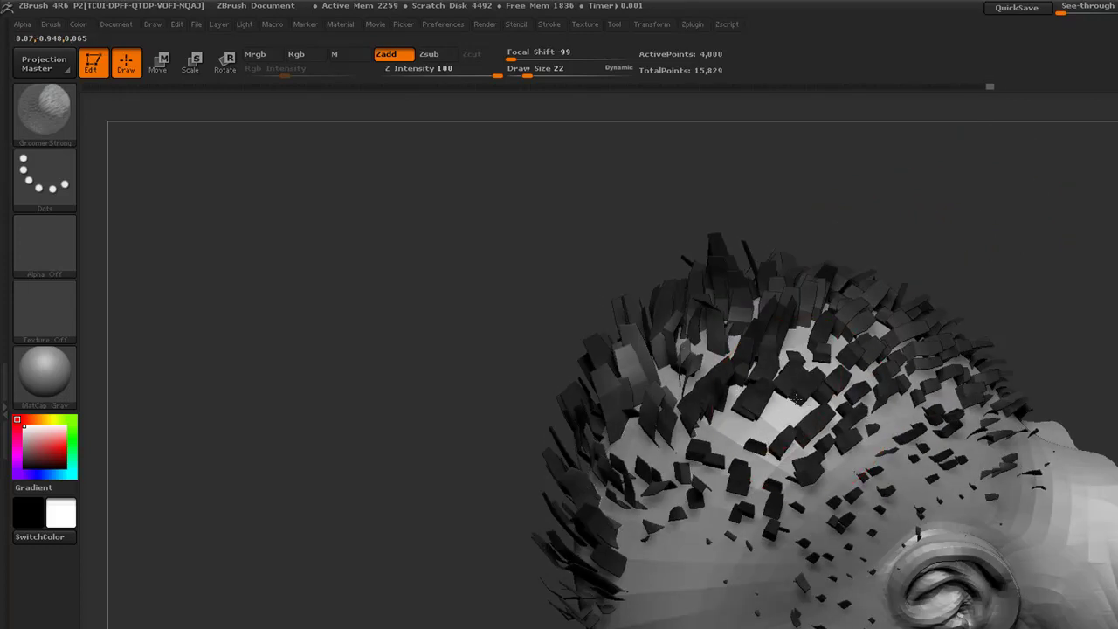
pyautogui.moveTo(777, 384); pyautogui.dragTo(746, 353)
pyautogui.moveTo(828, 360)
pyautogui.mouseDown()
pyautogui.moveTo(850, 358)
pyautogui.moveTo(895, 423)
pyautogui.moveTo(874, 498)
pyautogui.mouseUp()
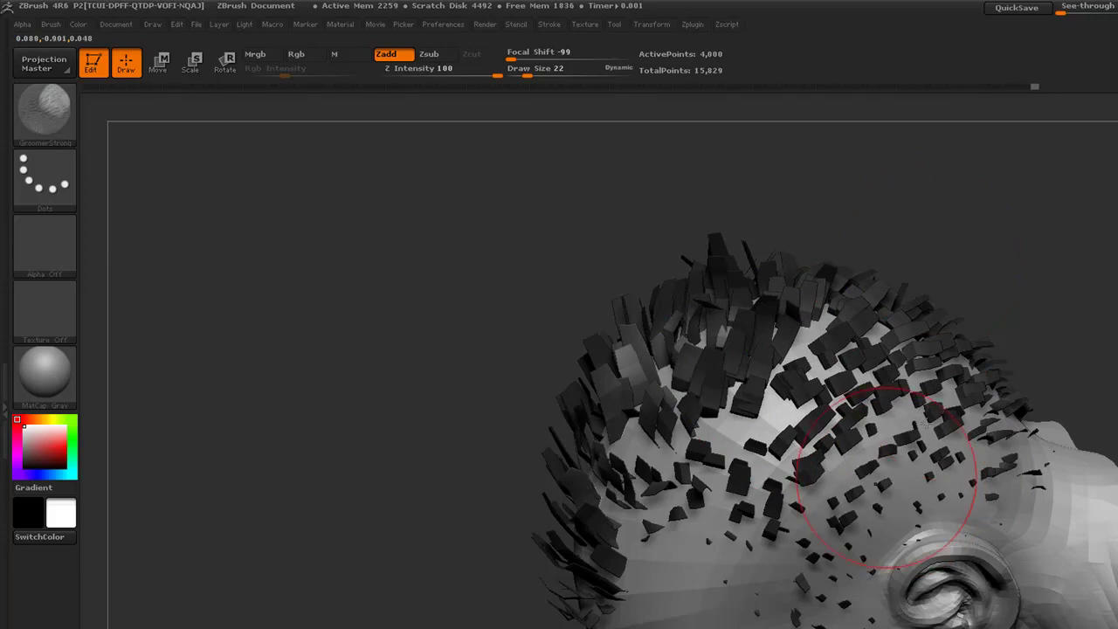
pyautogui.moveTo(1013, 335); pyautogui.dragTo(968, 288)
pyautogui.moveTo(692, 560); pyautogui.dragTo(682, 564)
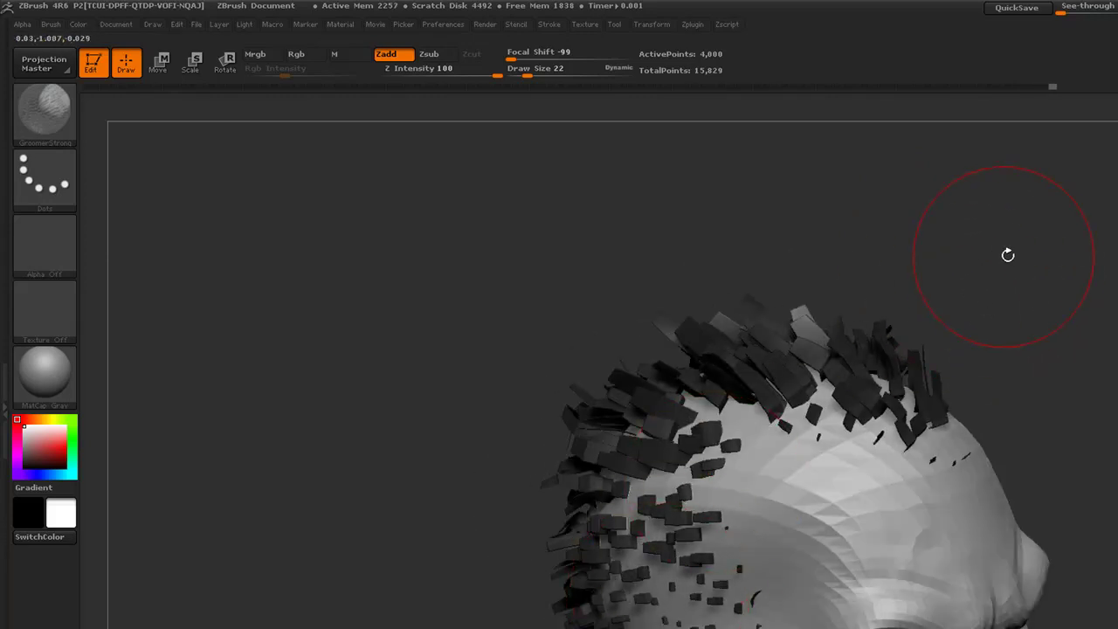
pyautogui.moveTo(1012, 256); pyautogui.dragTo(1025, 349)
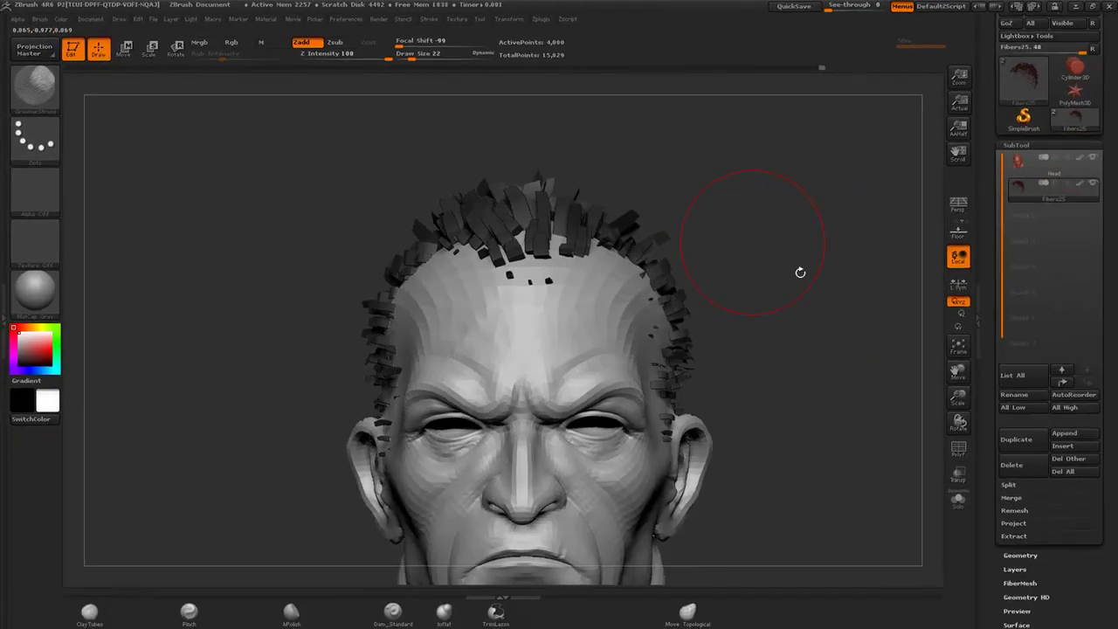
# Collapse the SubTool section, switch to the Inflat brush, and get close to the strips on the side of the head.
pyautogui.click(1017, 145)
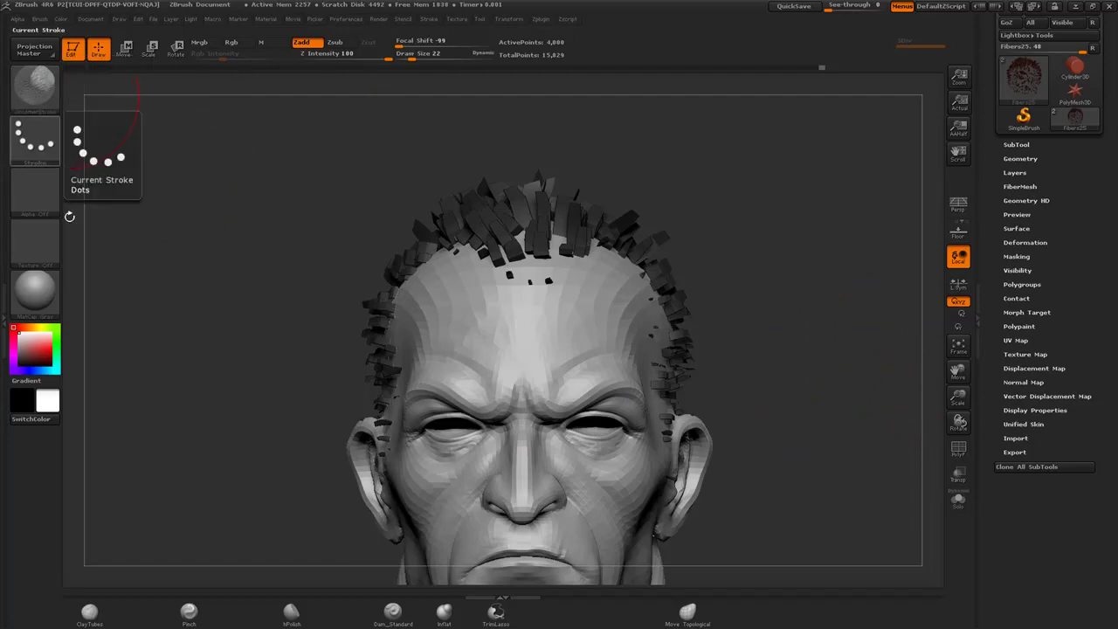
pyautogui.click(449, 599)
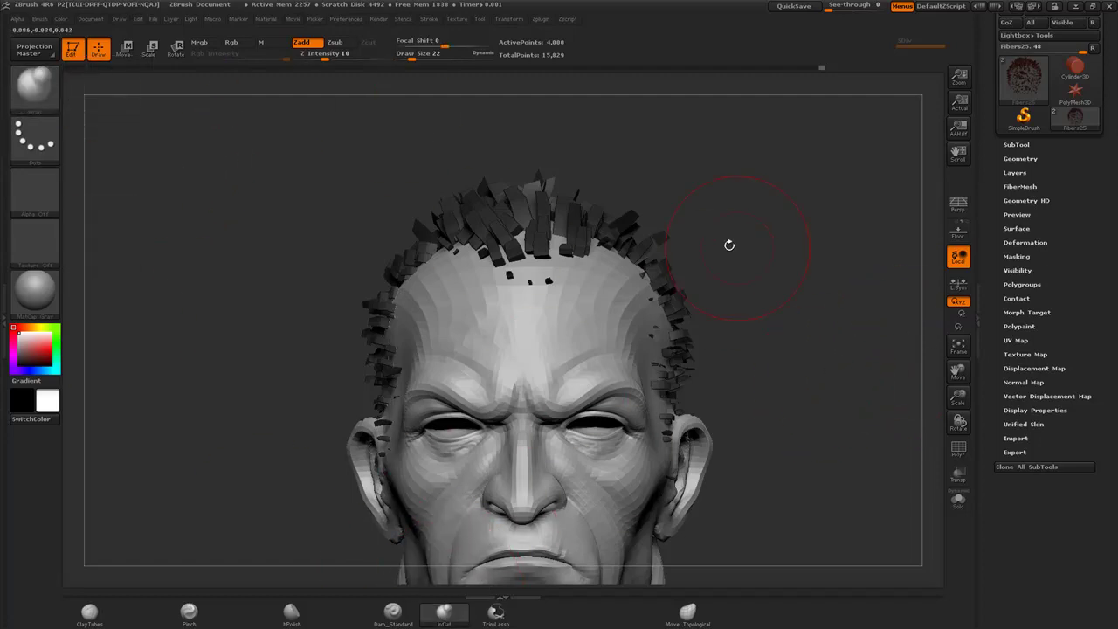
pyautogui.moveTo(728, 245); pyautogui.dragTo(659, 281)
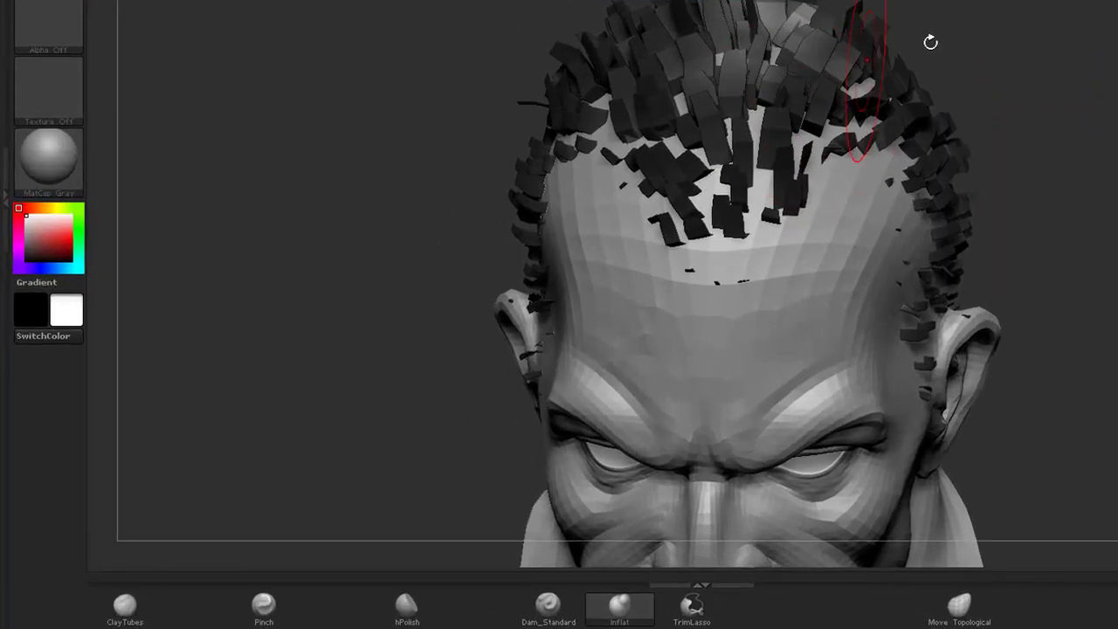
pyautogui.moveTo(930, 42); pyautogui.dragTo(848, 249)
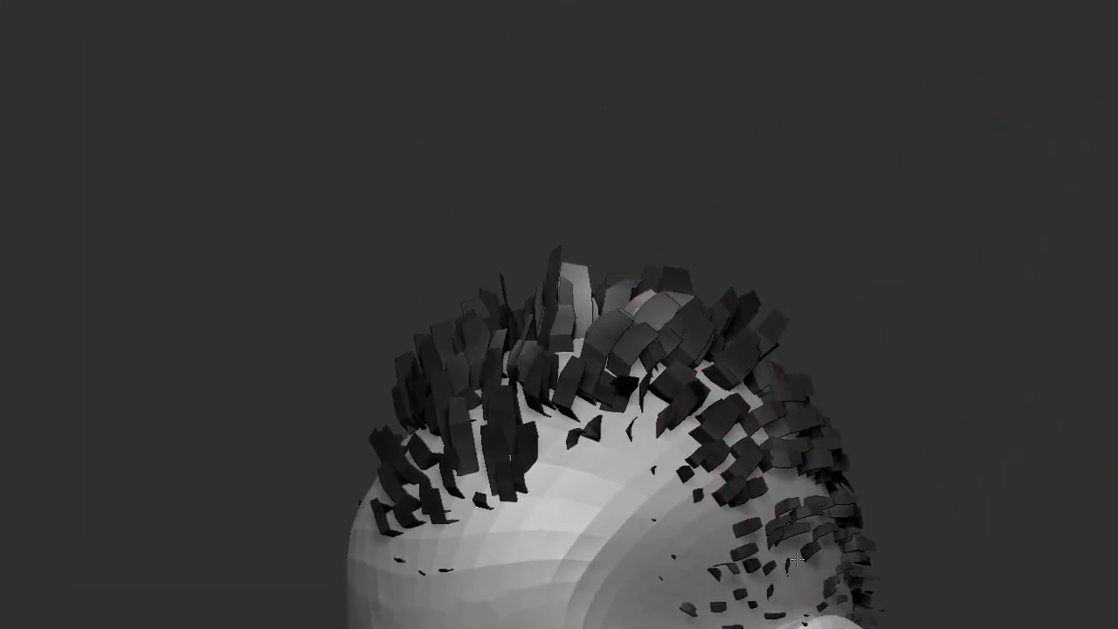
pyautogui.keyDown('alt'); pyautogui.moveTo(993, 440); pyautogui.dragTo(929, 305); pyautogui.keyUp('alt')
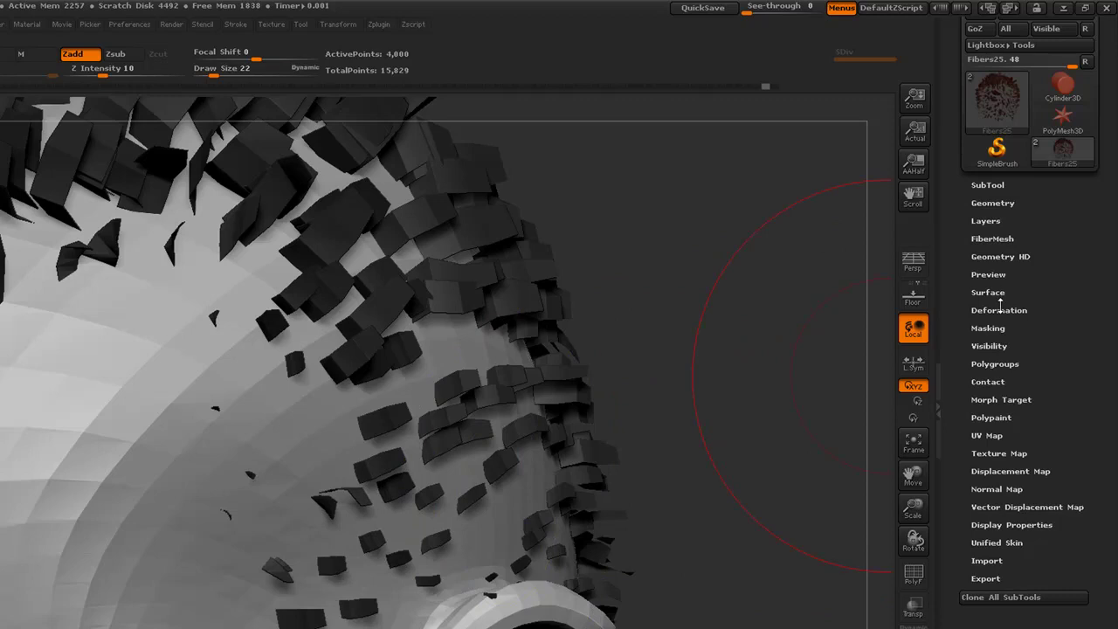
# Look through the Deformation settings available for the hair strips, including Size.
pyautogui.click(999, 309)
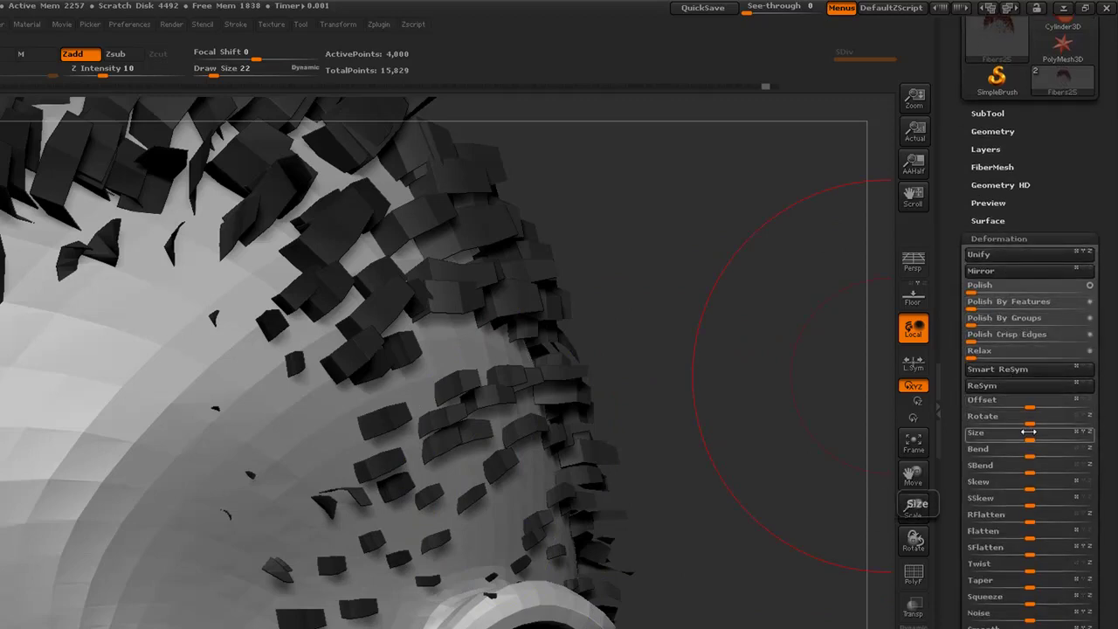
pyautogui.moveTo(1026, 434); pyautogui.dragTo(1035, 435)
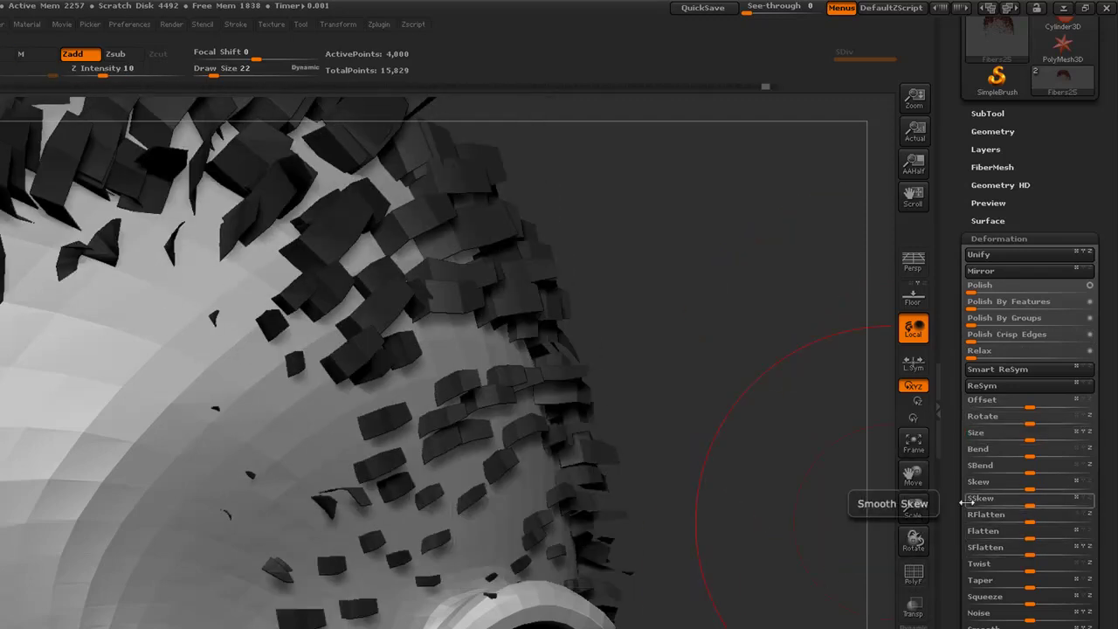
pyautogui.click(999, 241)
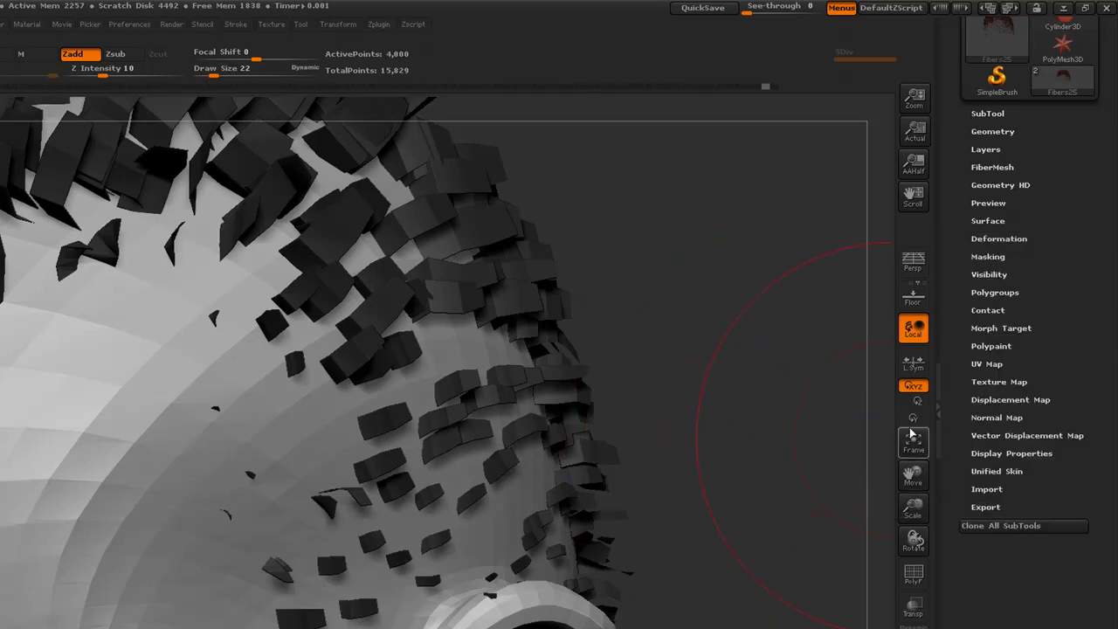
# Create FiberUV texture coordinates for the hair strips at a UV map size of 2048.
pyautogui.moveTo(757, 441)
pyautogui.mouseDown()
pyautogui.moveTo(719, 396)
pyautogui.moveTo(673, 389)
pyautogui.moveTo(754, 429)
pyautogui.moveTo(751, 442)
pyautogui.mouseUp()
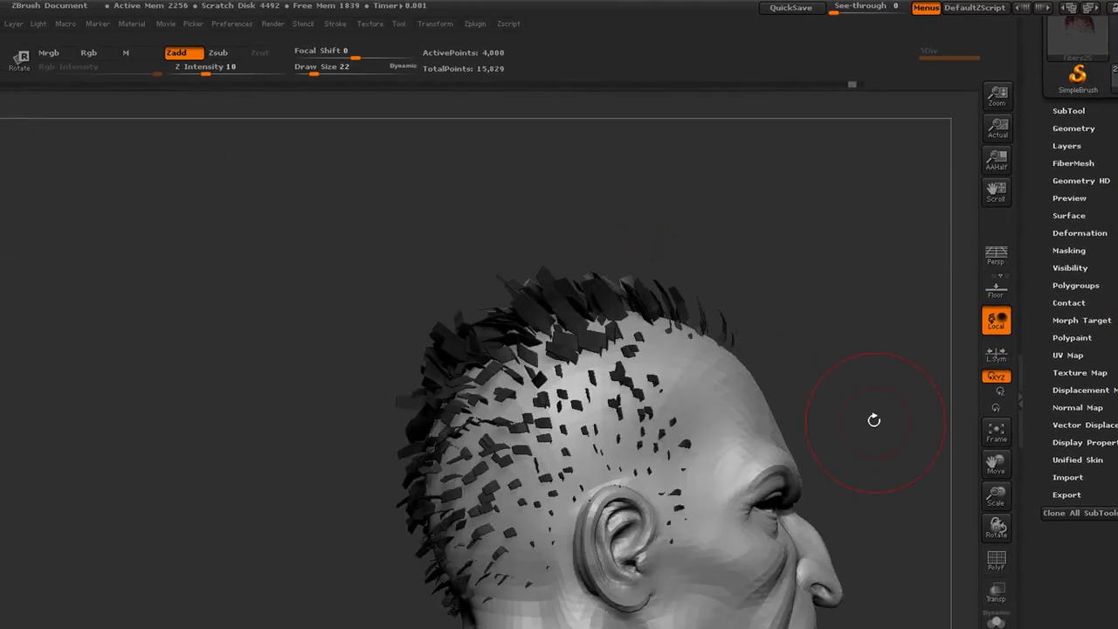
pyautogui.moveTo(873, 414); pyautogui.dragTo(848, 424)
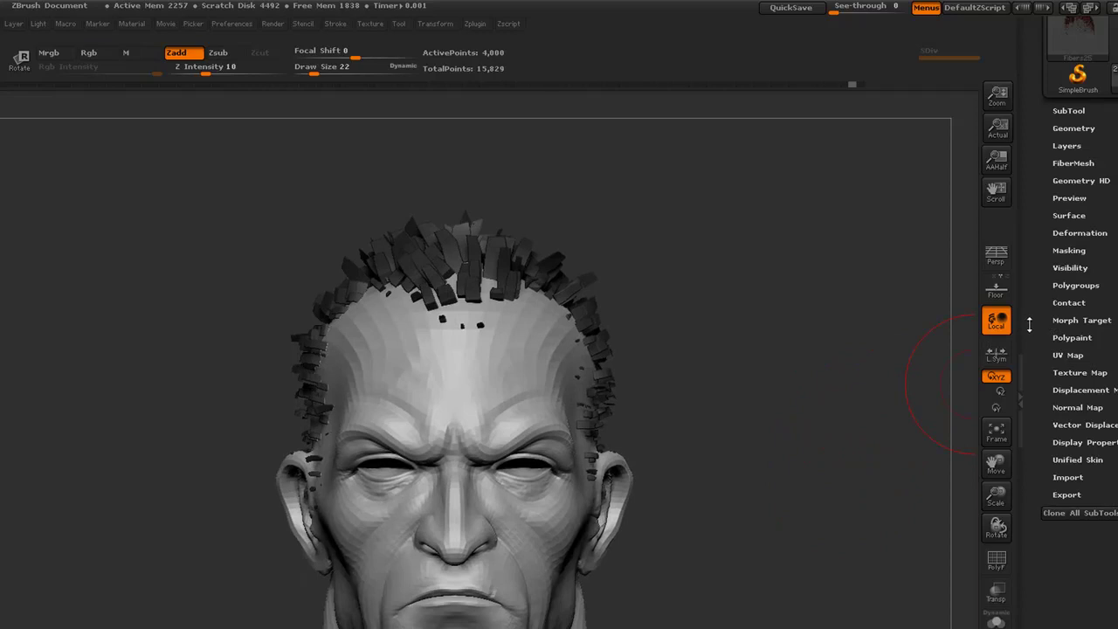
pyautogui.click(1070, 353)
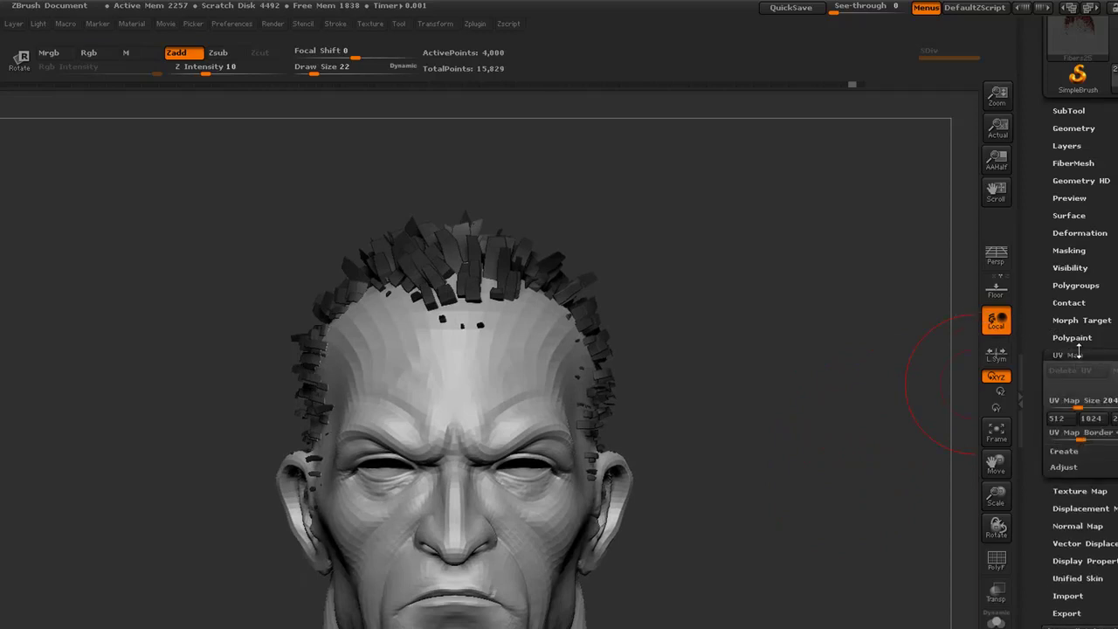
pyautogui.click(1064, 452)
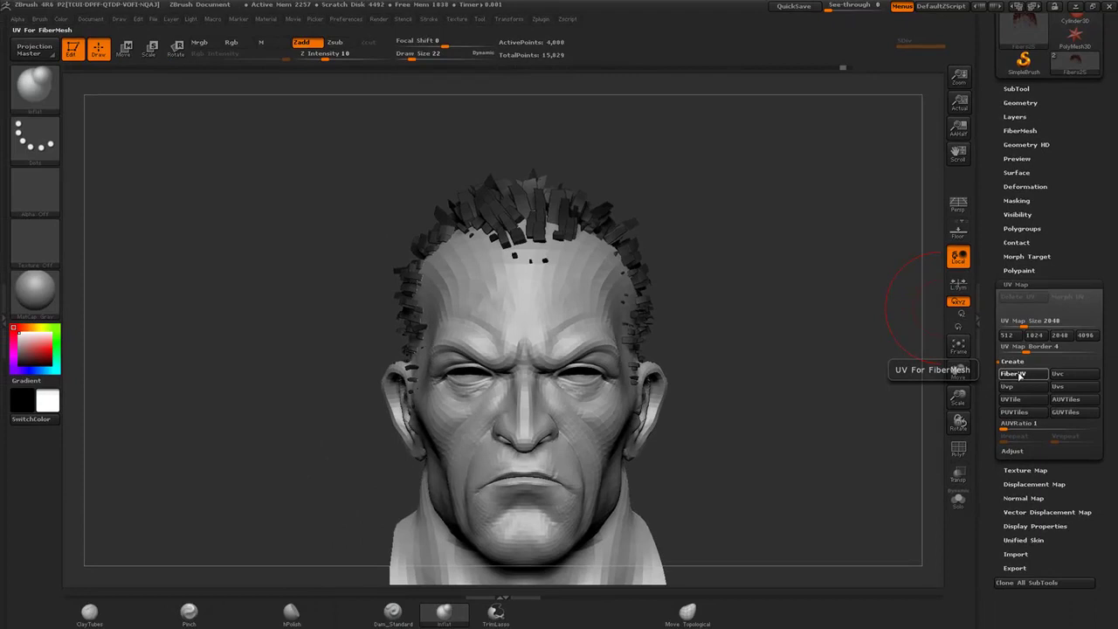
pyautogui.click(1018, 373)
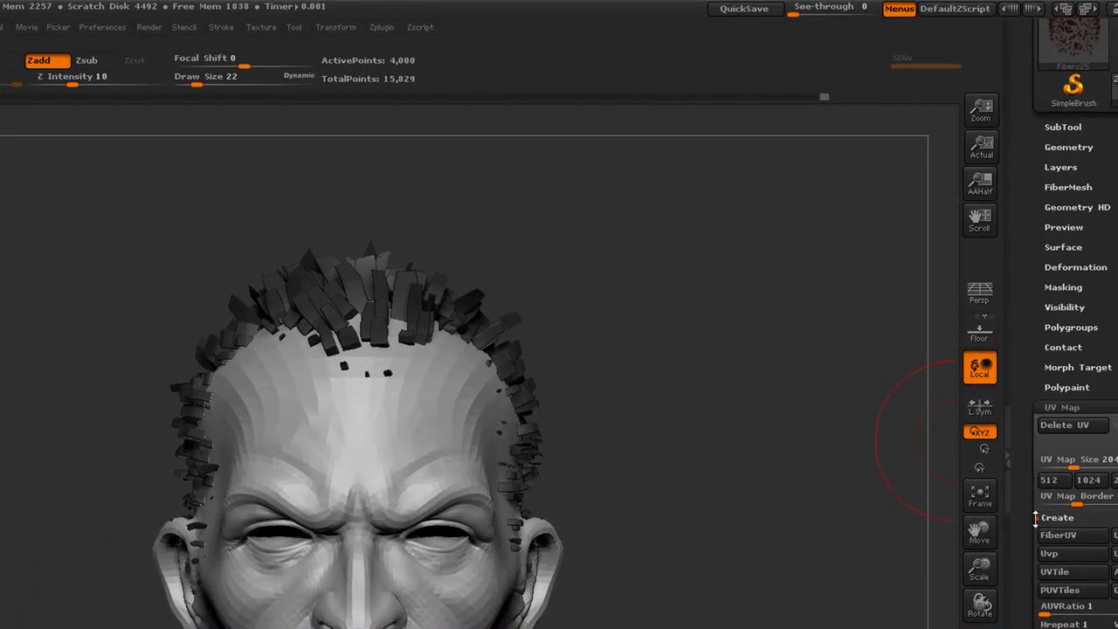
# Open the OBJ export for the Fibers25 hair mesh, browse to the Desktop folder, and close the dialog.
pyautogui.moveTo(727, 488); pyautogui.dragTo(786, 454)
pyautogui.moveTo(786, 535); pyautogui.dragTo(766, 477)
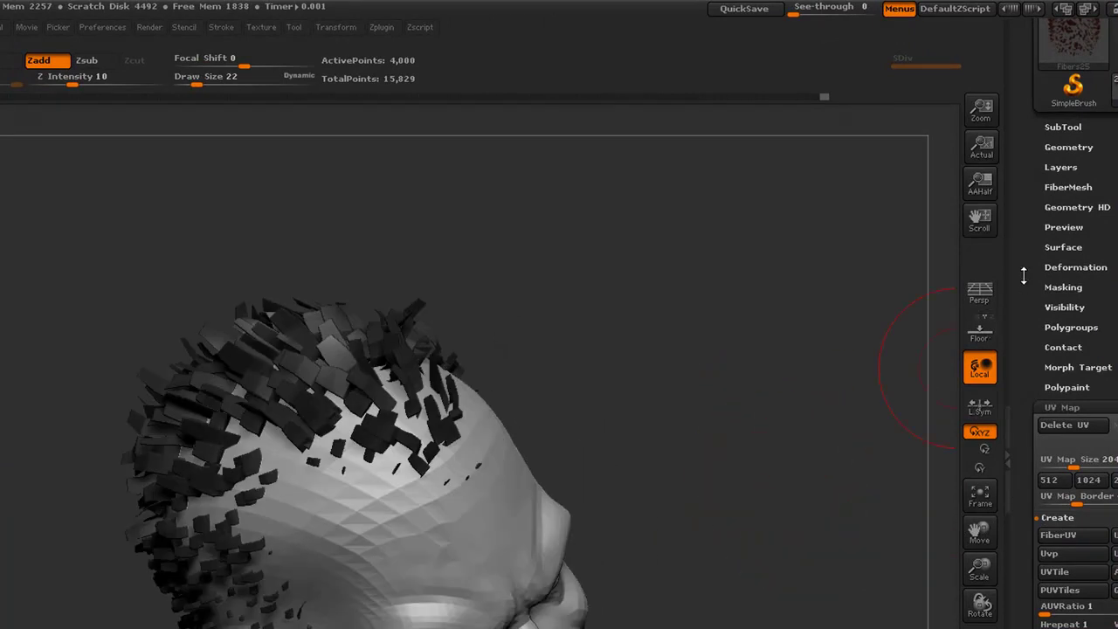
pyautogui.moveTo(1026, 262); pyautogui.dragTo(1026, 388)
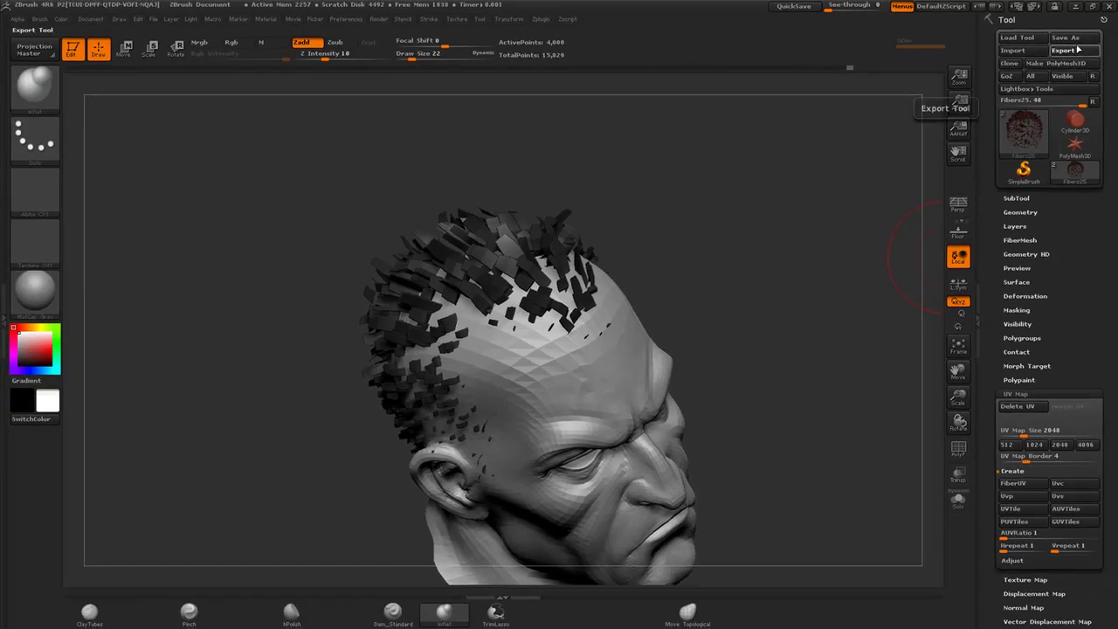
pyautogui.click(1081, 51)
pyautogui.scroll(2, 302, 218)
pyautogui.click(299, 145)
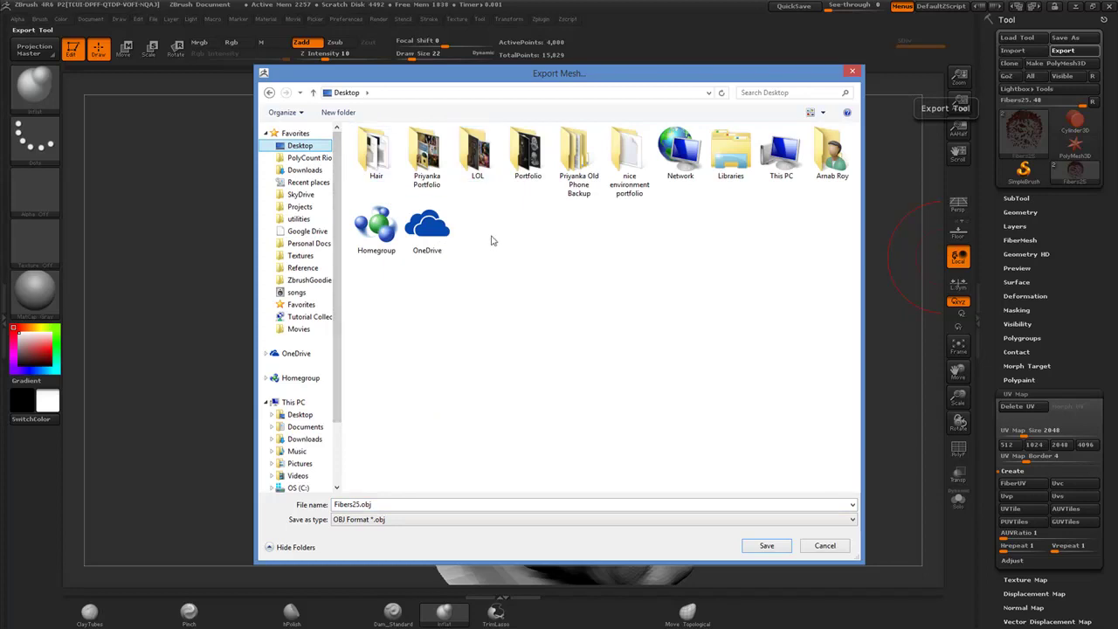
pyautogui.moveTo(851, 363); pyautogui.dragTo(816, 358)
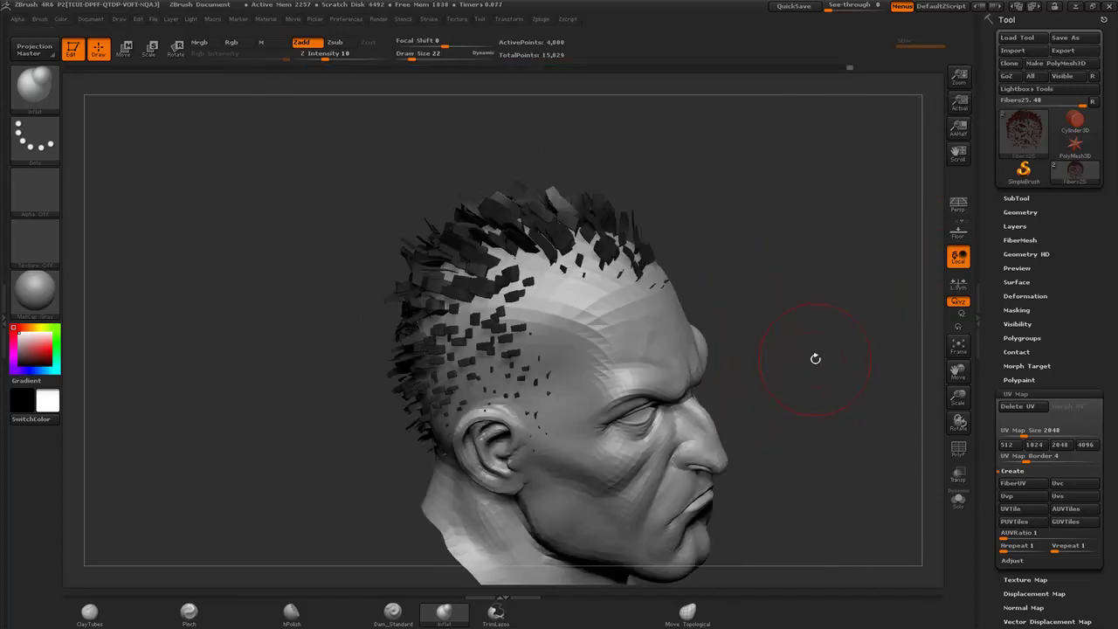
# Switch to Maya and open the UV Texture Editor to examine the UV layout of the selected testhair strips.
pyautogui.hotkey('alt', 'Tab')
pyautogui.press('Tab')
pyautogui.press('Tab')
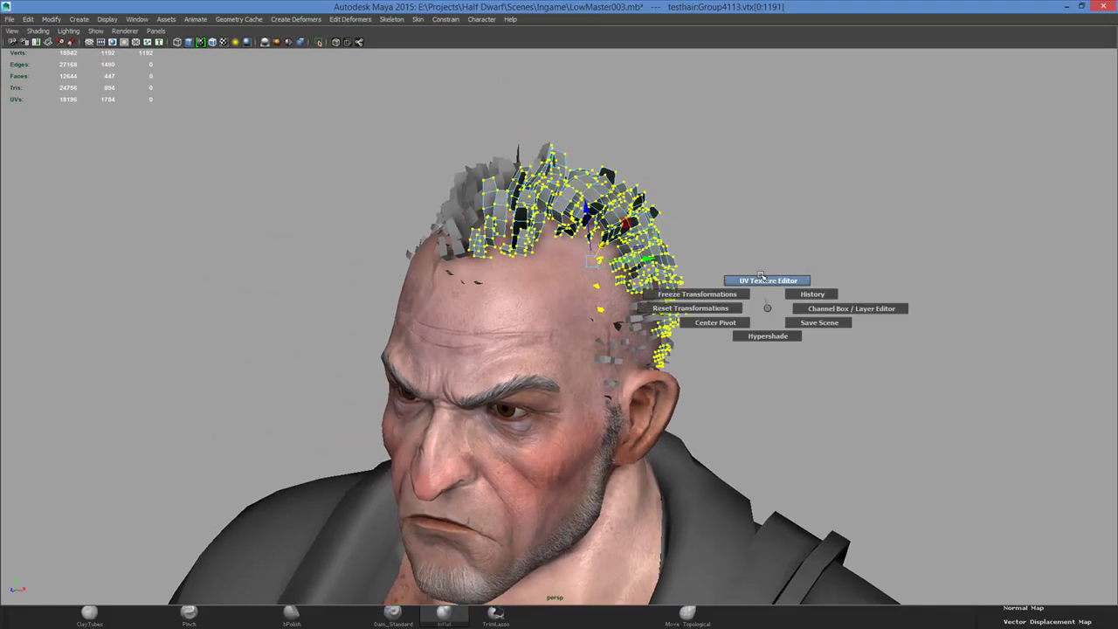
pyautogui.hotkey('alt', 'Tab')
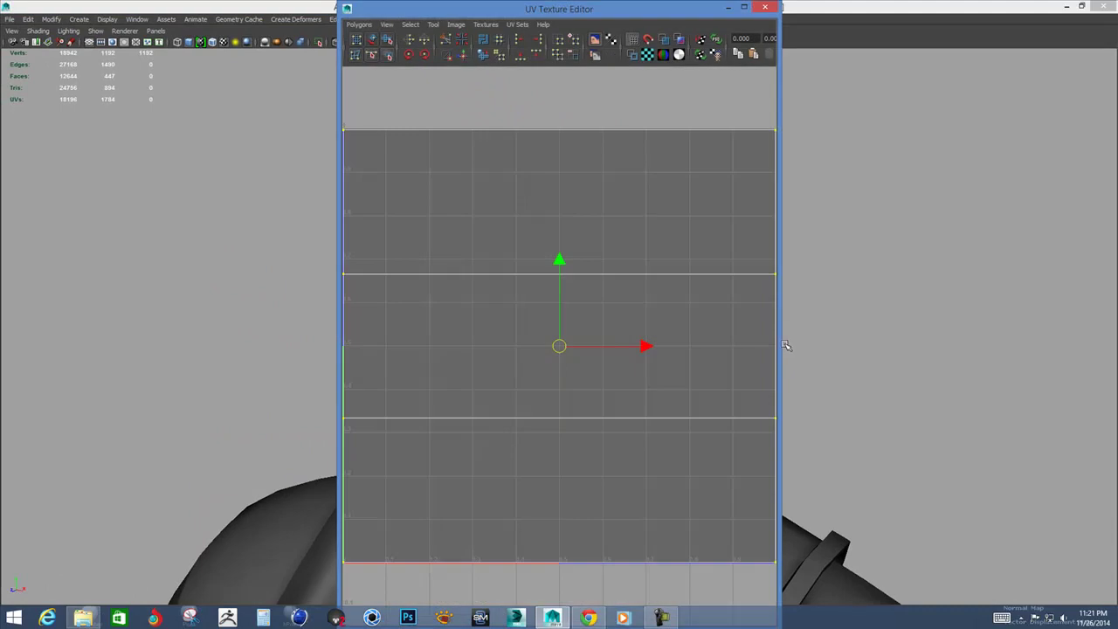
pyautogui.keyDown('alt'); pyautogui.moveTo(664, 389); pyautogui.dragTo(569, 365, button='right'); pyautogui.keyUp('alt')
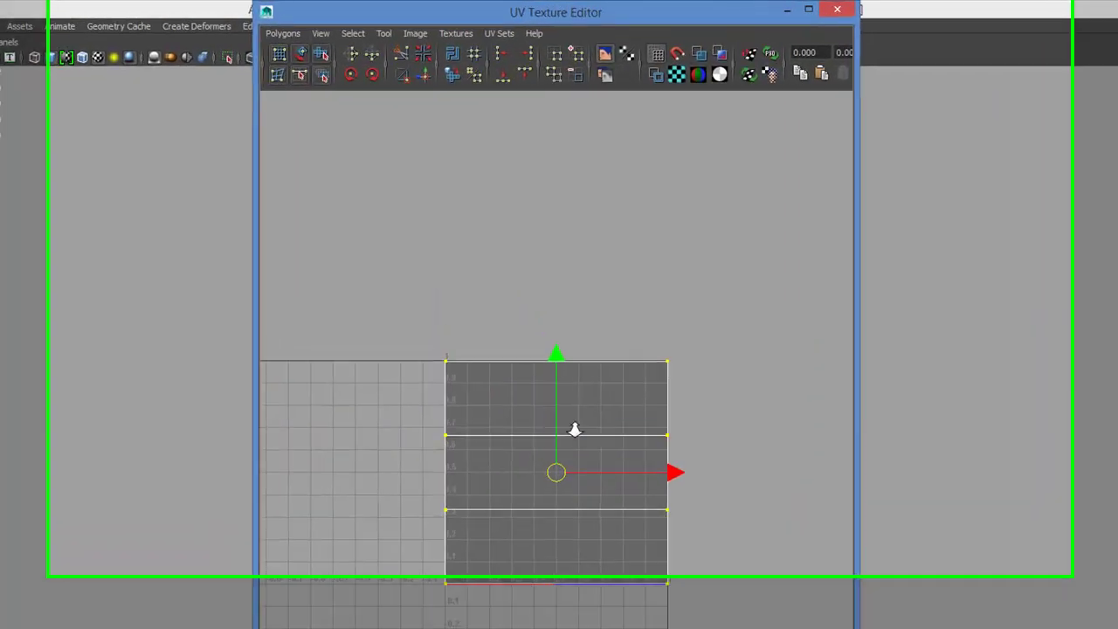
pyautogui.scroll(3, 574, 309)
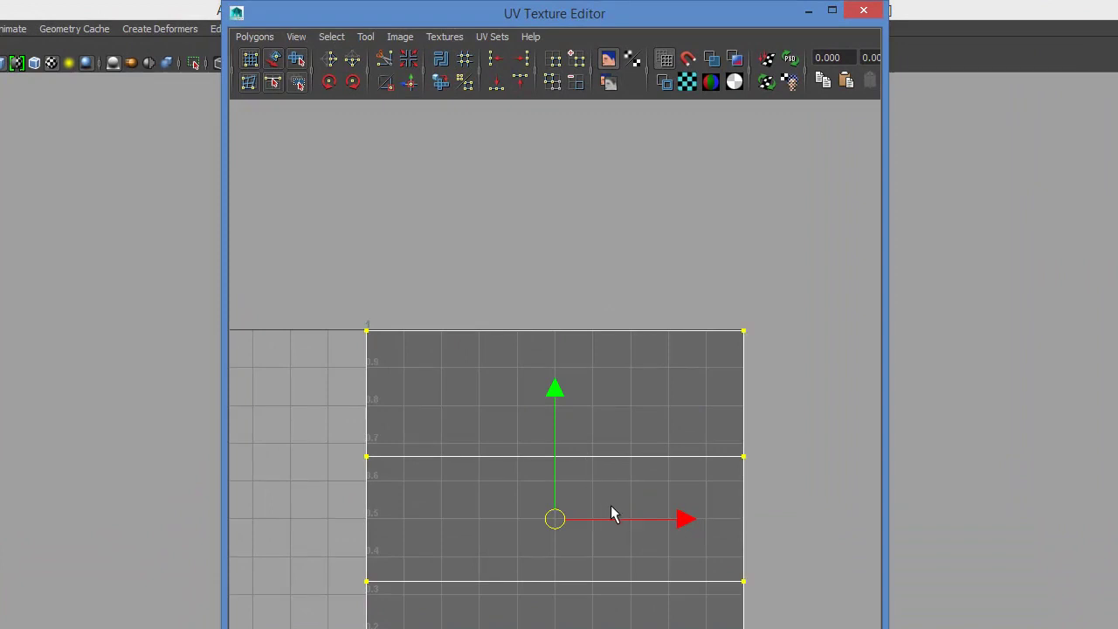
# Scale the selected hair-strip UVs down horizontally and move the UV Texture Editor aside to reveal the head.
pyautogui.press('r')
pyautogui.moveTo(663, 519); pyautogui.dragTo(586, 522)
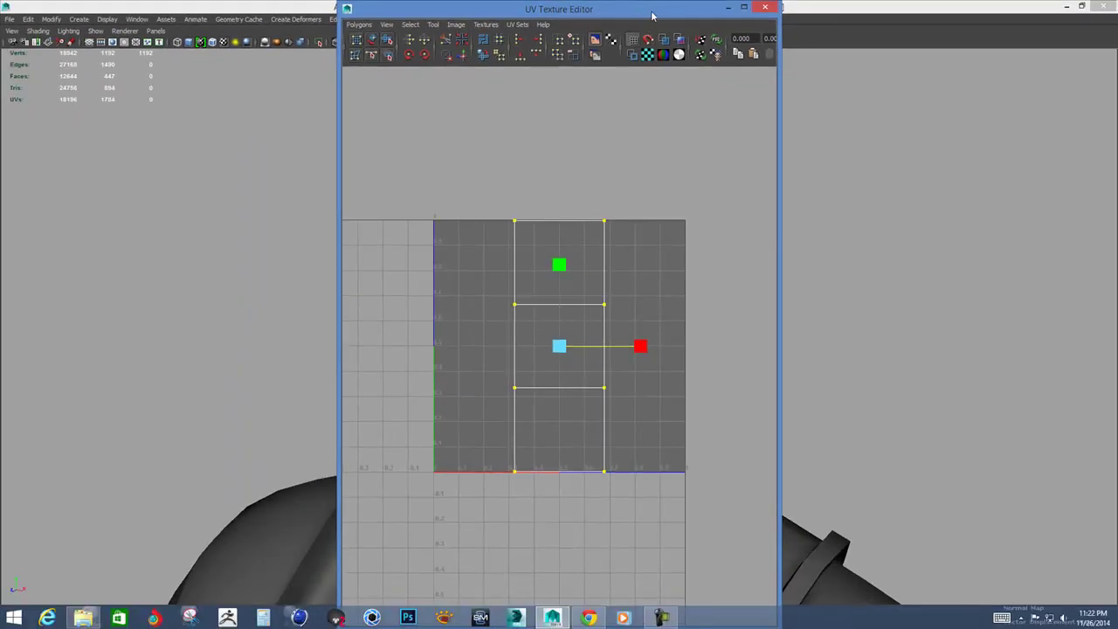
pyautogui.moveTo(652, 15); pyautogui.dragTo(949, 54)
# Display the UV checker texture on the hair strips and scale the selected UV shell down vertically.
pyautogui.click(812, 109)
pyautogui.keyDown('alt'); pyautogui.moveTo(613, 249); pyautogui.dragTo(553, 379, button='middle'); pyautogui.keyUp('alt')
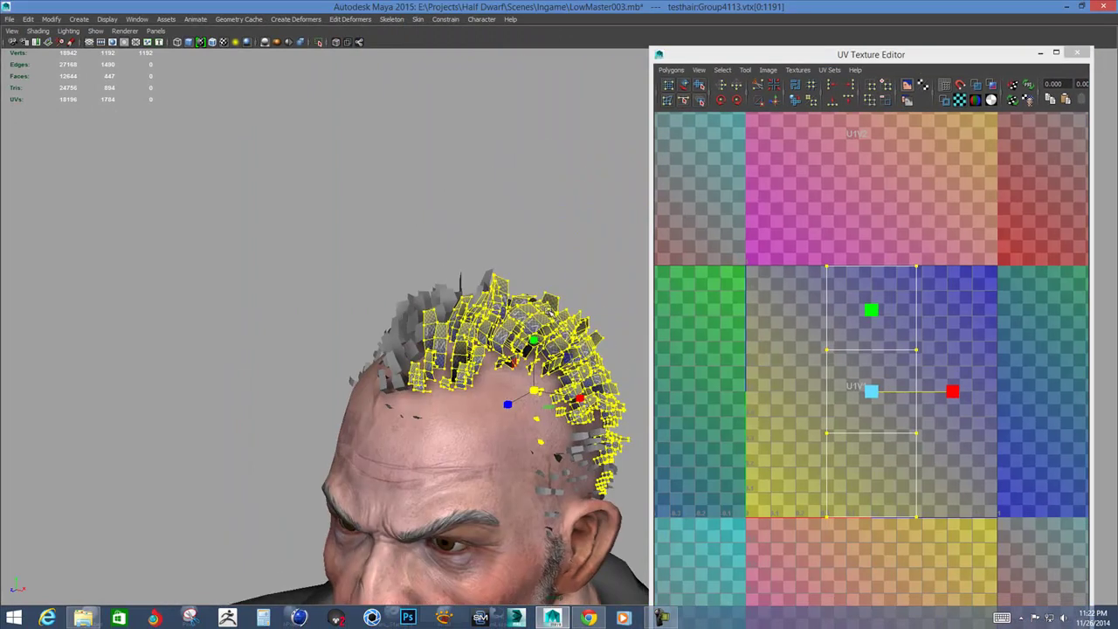
pyautogui.keyDown('alt'); pyautogui.moveTo(548, 305); pyautogui.dragTo(597, 364, button='right'); pyautogui.keyUp('alt')
pyautogui.keyDown('alt'); pyautogui.moveTo(515, 363); pyautogui.dragTo(588, 413, button='right'); pyautogui.keyUp('alt')
pyautogui.keyDown('alt'); pyautogui.moveTo(528, 404); pyautogui.dragTo(539, 380); pyautogui.keyUp('alt')
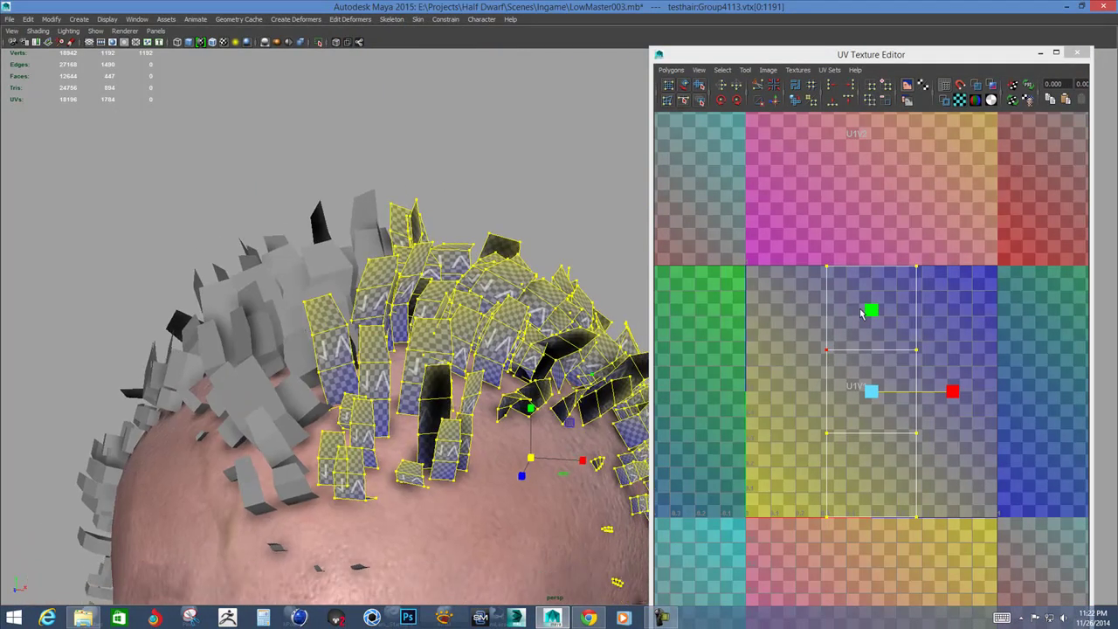
pyautogui.moveTo(863, 315); pyautogui.dragTo(863, 330)
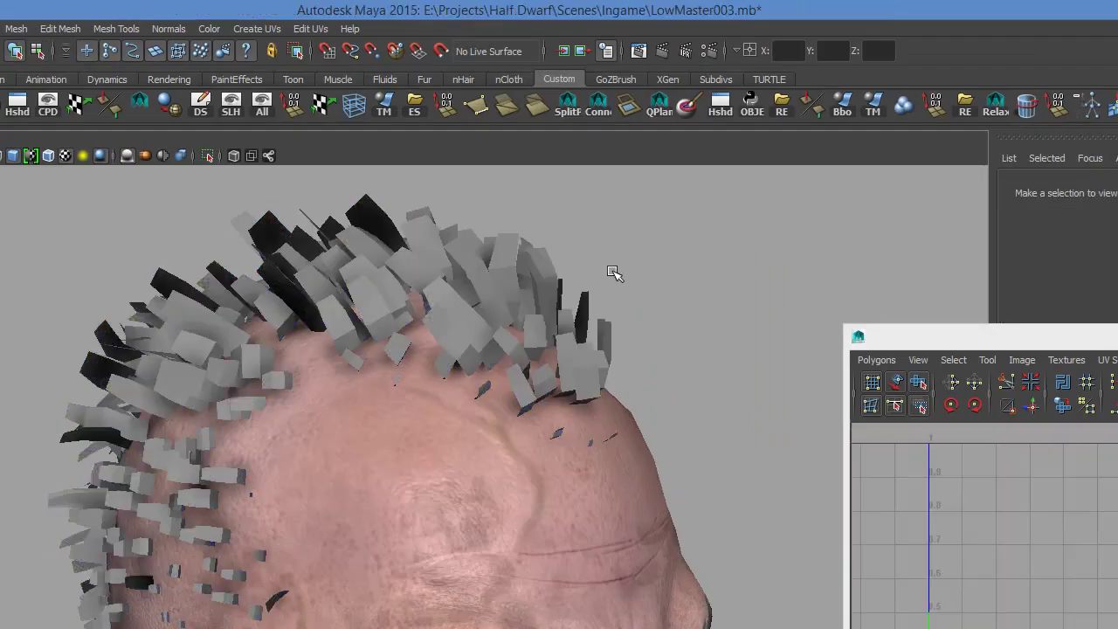
pyautogui.keyDown('alt'); pyautogui.moveTo(614, 399); pyautogui.dragTo(568, 412); pyautogui.keyUp('alt')
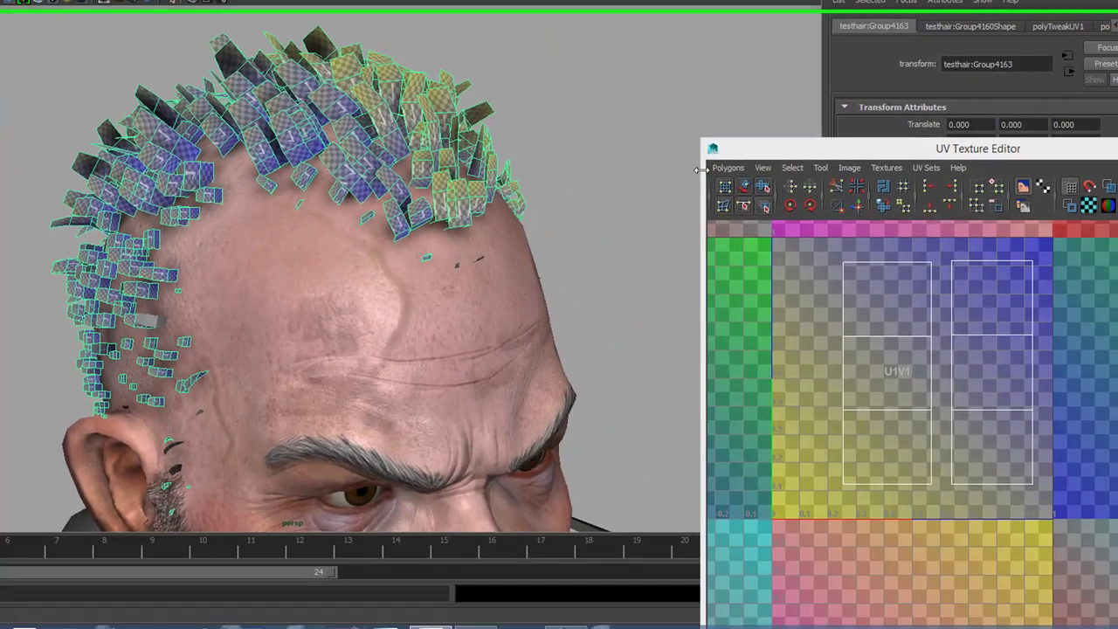
# Save a 1024 x 1024 PNG UV Snapshot of the hair shells to the Desktop as TestUV.
pyautogui.click(714, 151)
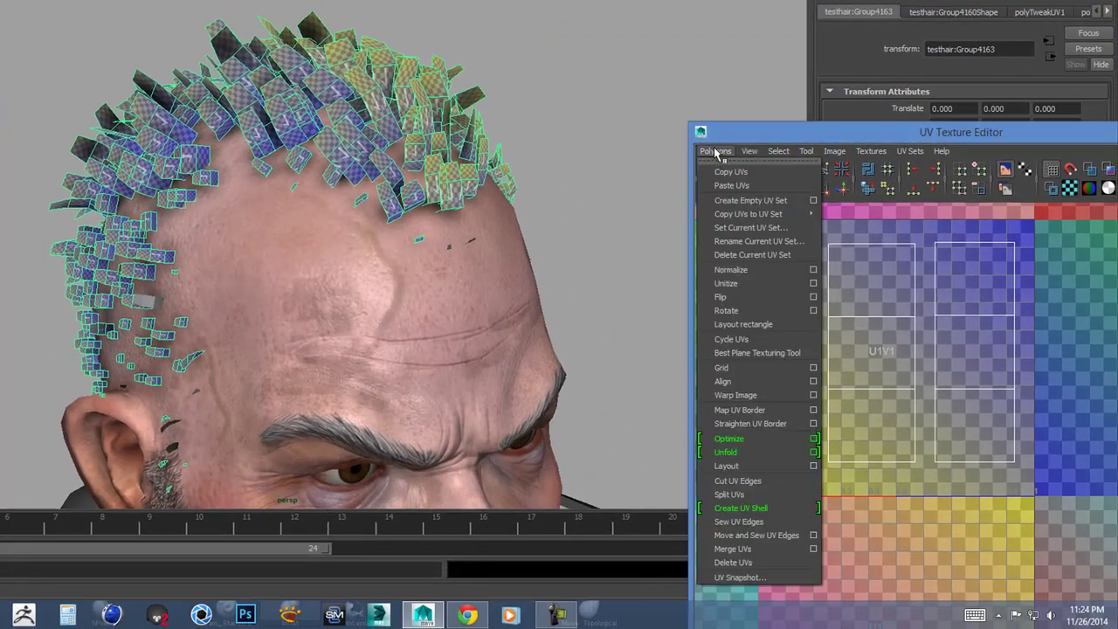
pyautogui.click(749, 577)
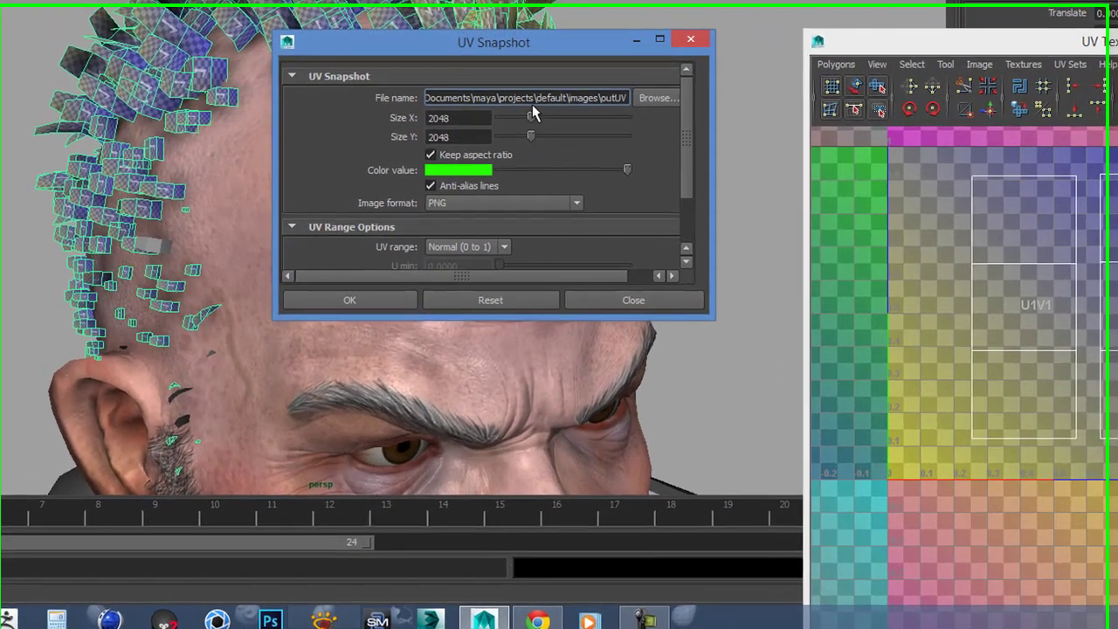
pyautogui.press('Tab')
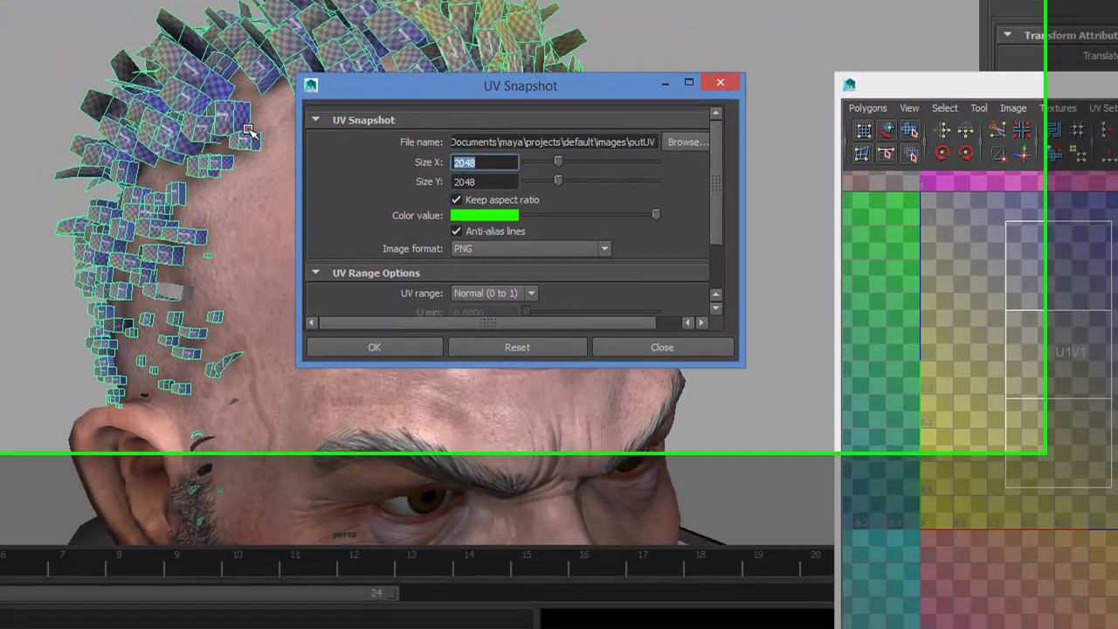
pyautogui.write('1024')
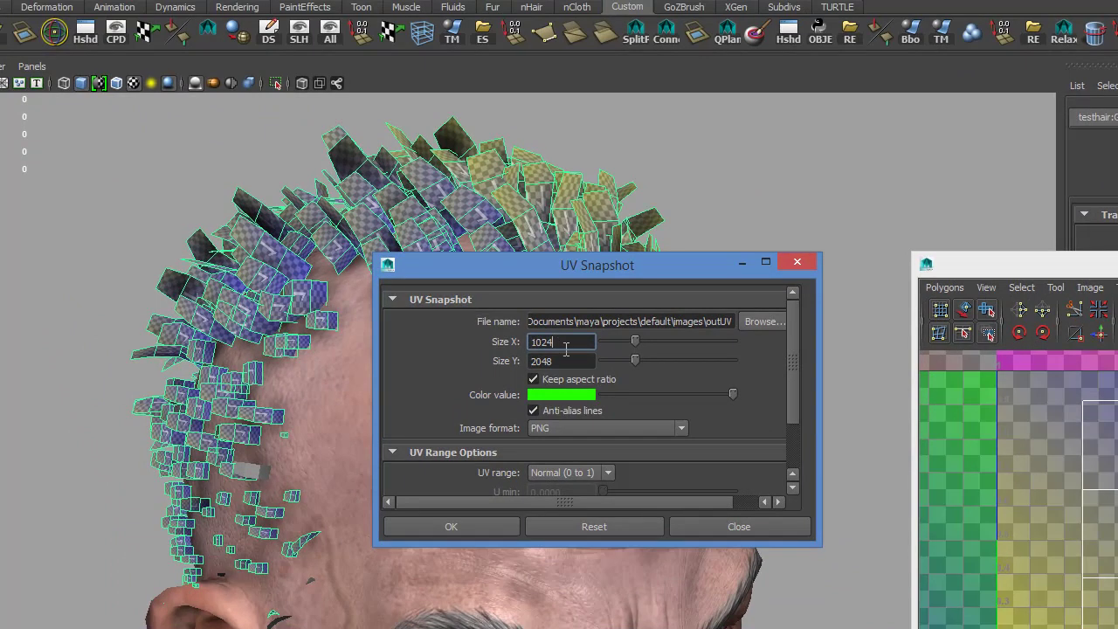
pyautogui.press('Tab')
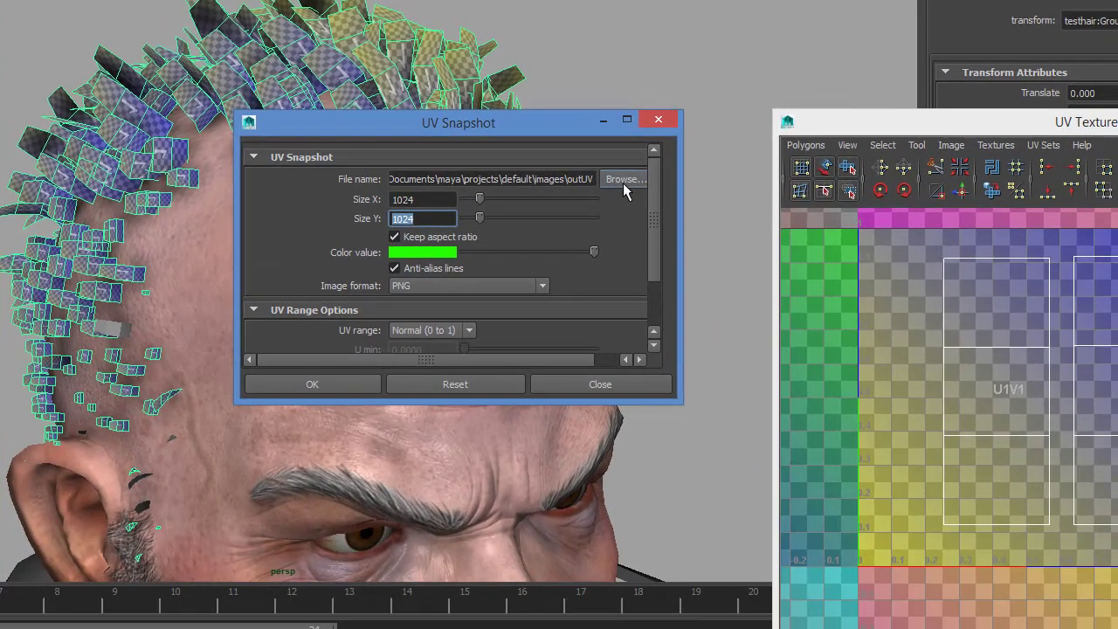
pyautogui.click(623, 179)
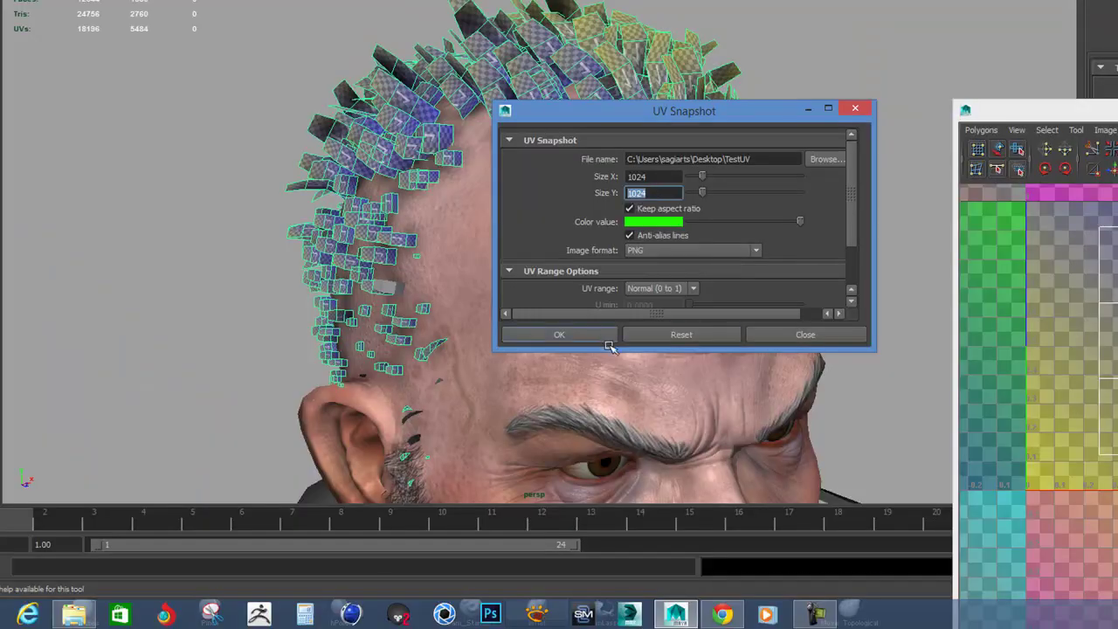
pyautogui.click(606, 344)
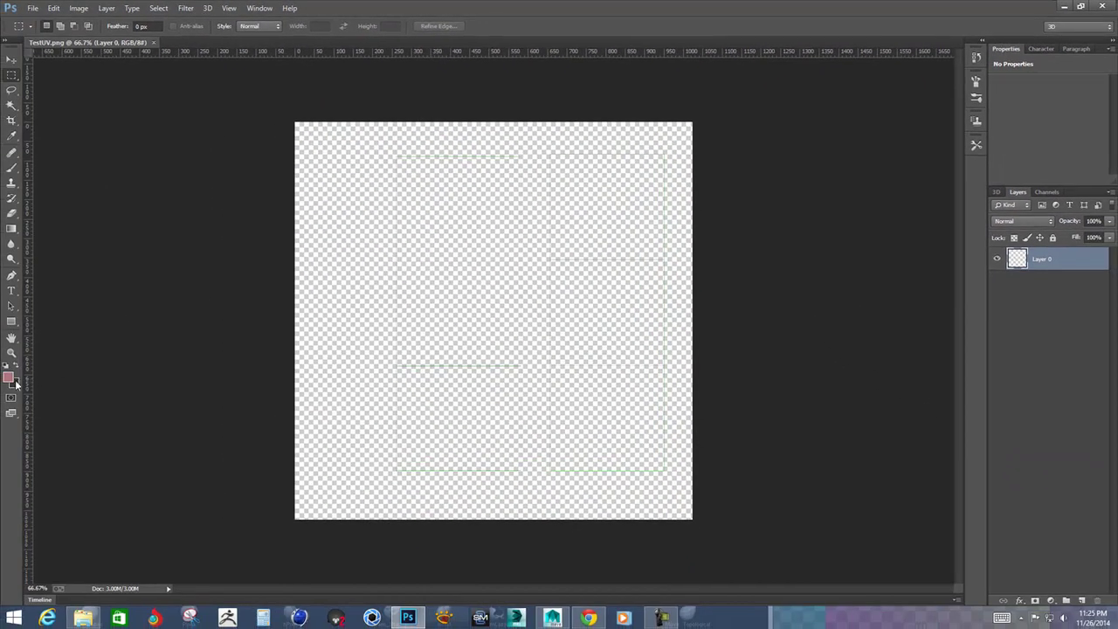
# In Photoshop, set the foreground colour to a neutral mid-grey for the TestUV.png document.
pyautogui.click(11, 378)
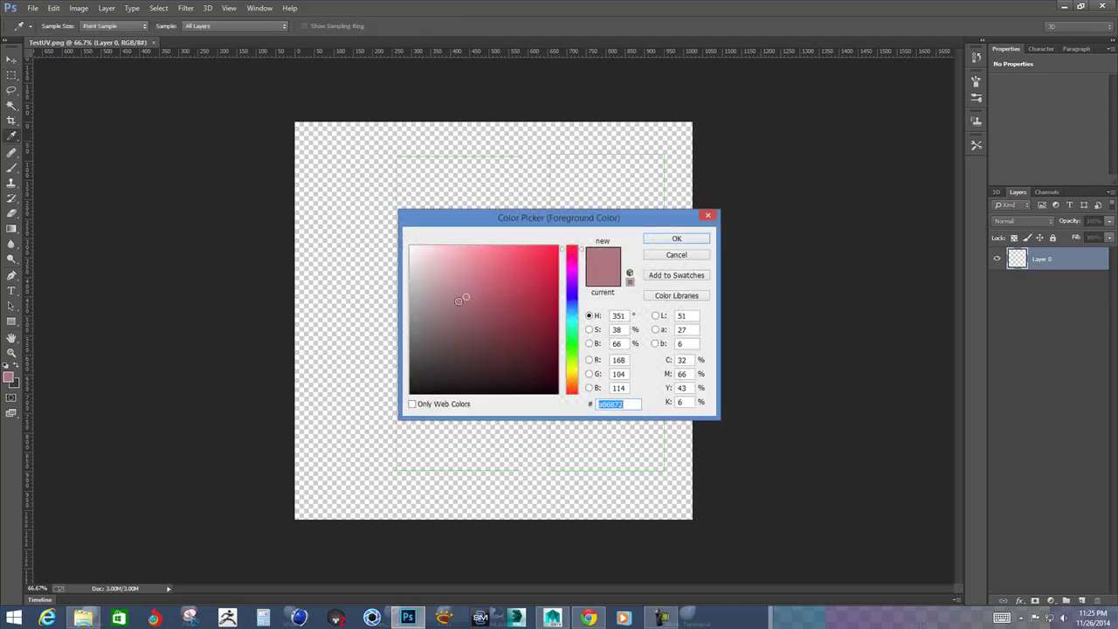
pyautogui.click(428, 308)
pyautogui.click(674, 239)
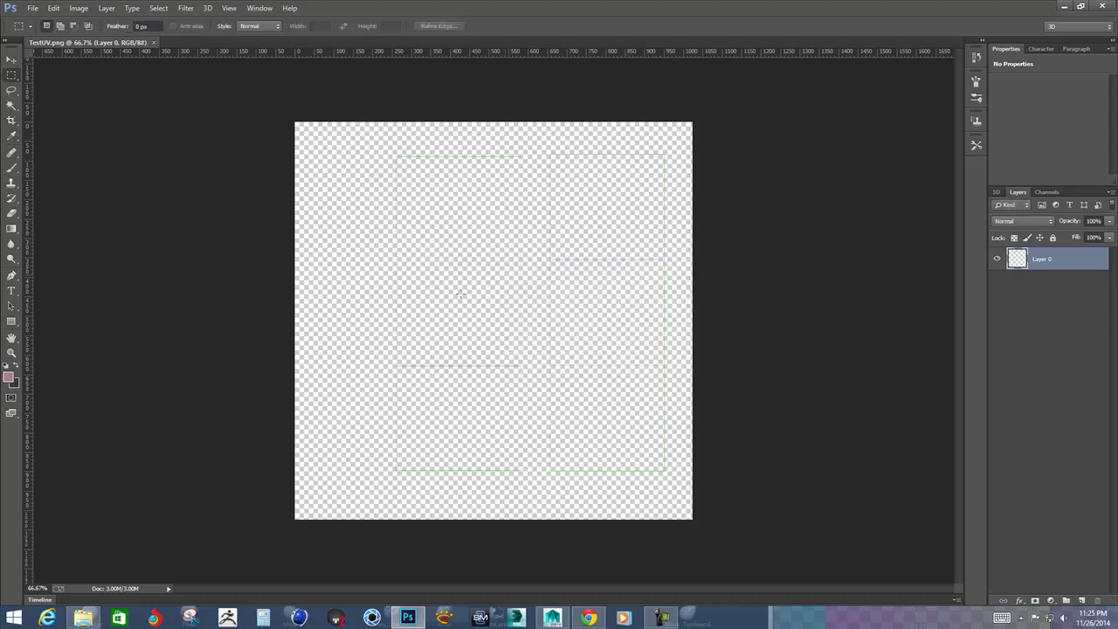
pyautogui.click(10, 377)
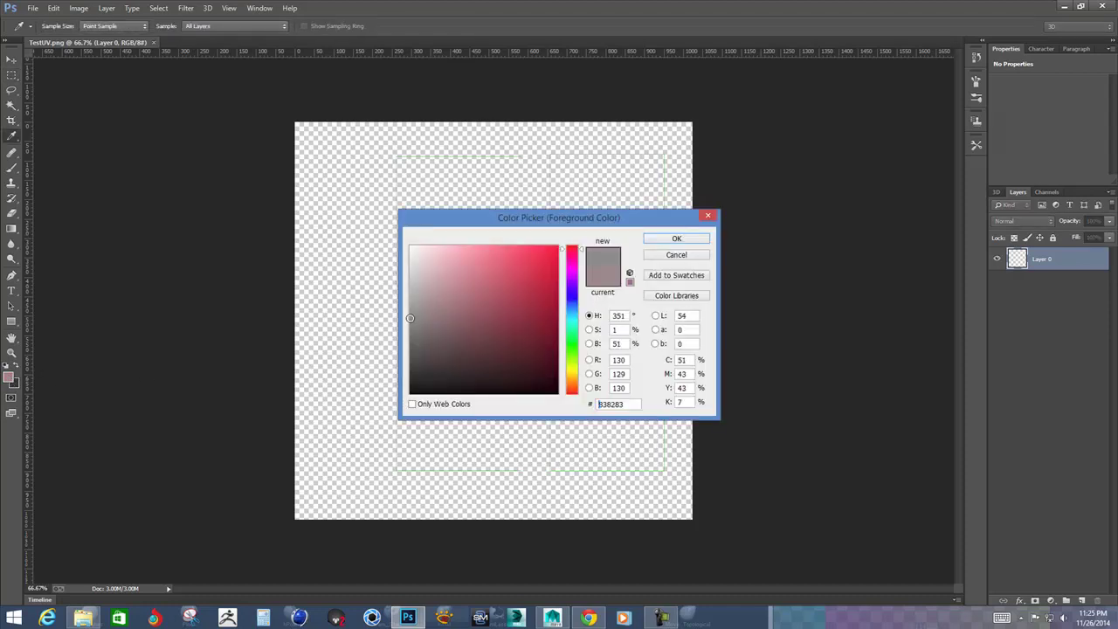
pyautogui.click(647, 240)
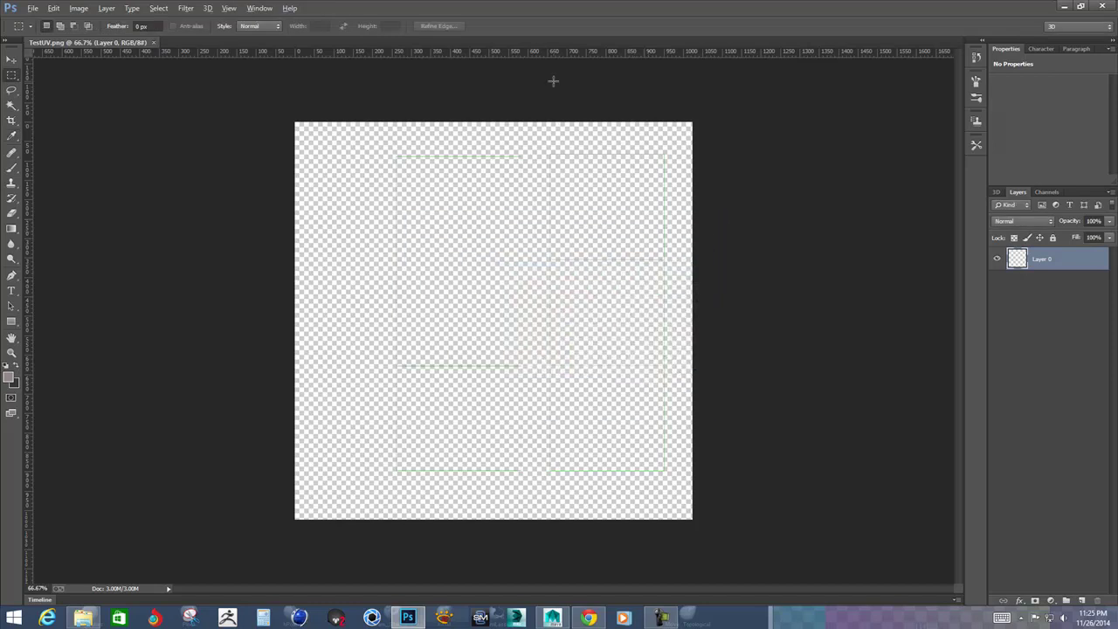
# Add a new layer filled with the grey foreground colour and place the UV wireframe layer above it.
pyautogui.hotkey('alt', 'BackSpace')
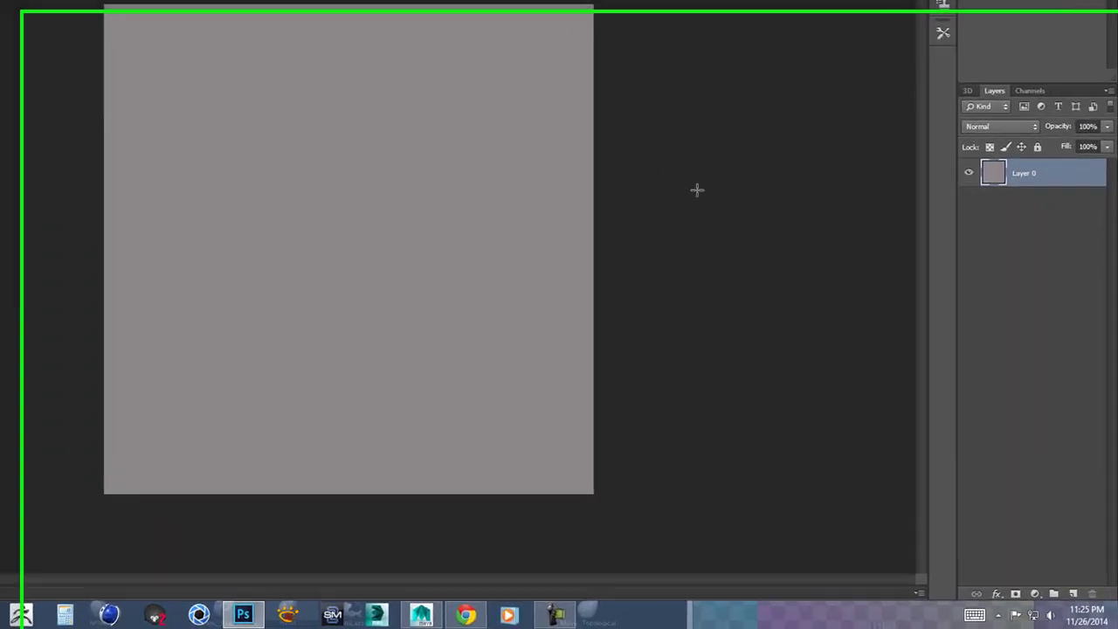
pyautogui.hotkey('ctrl', 'z')
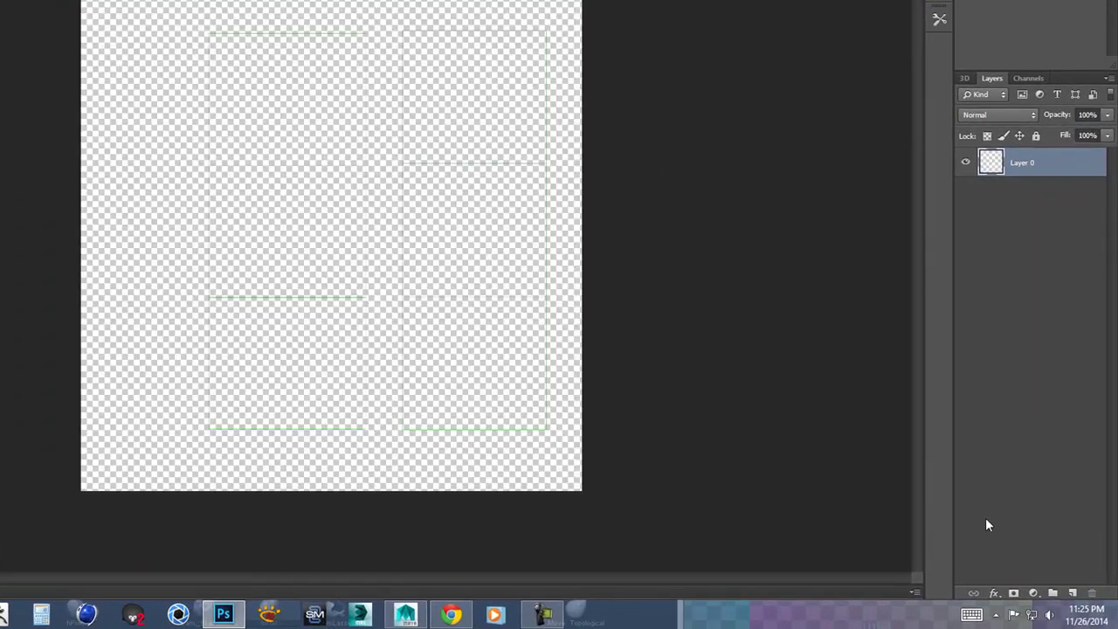
pyautogui.click(1070, 592)
pyautogui.hotkey('alt', 'BackSpace')
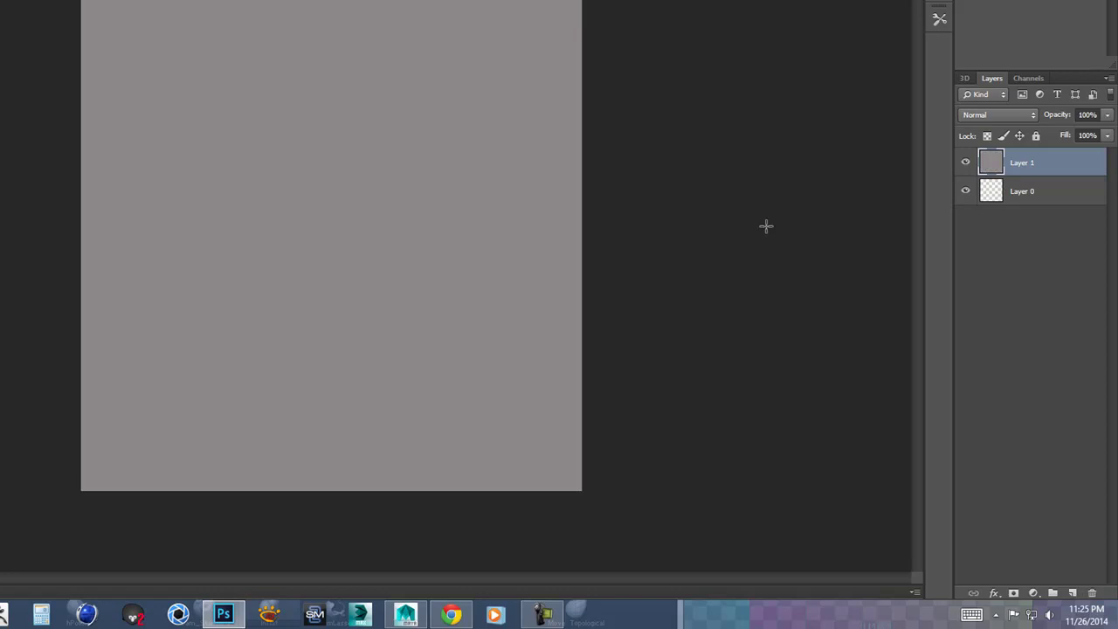
pyautogui.moveTo(1024, 191); pyautogui.dragTo(1015, 162)
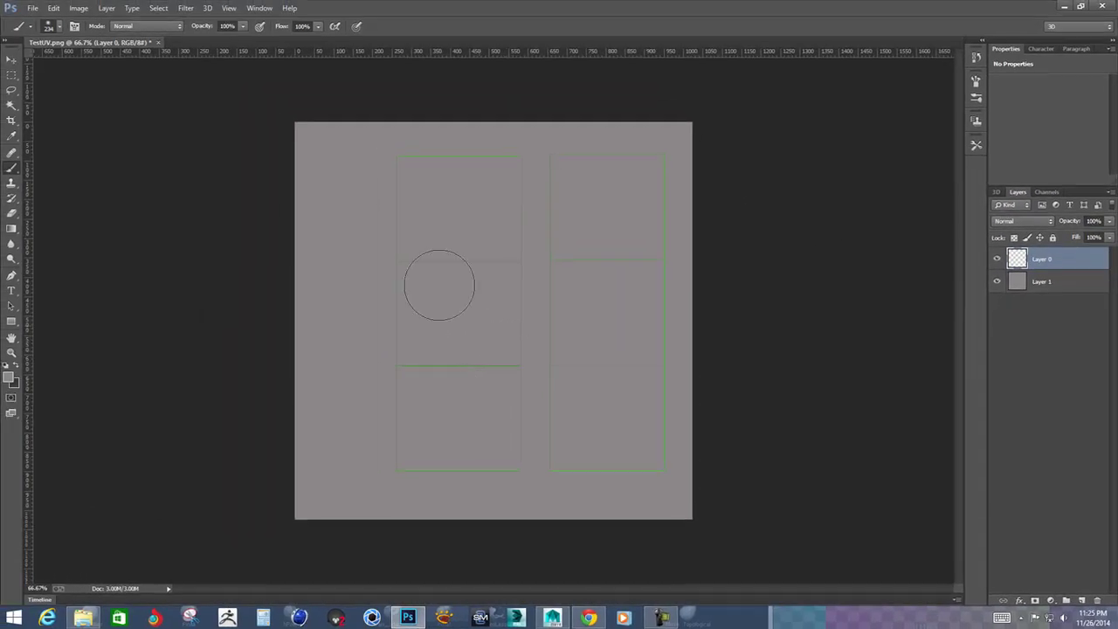
# Set the brush size to 21 and add a new layer directly above the grey layer.
pyautogui.click(49, 26)
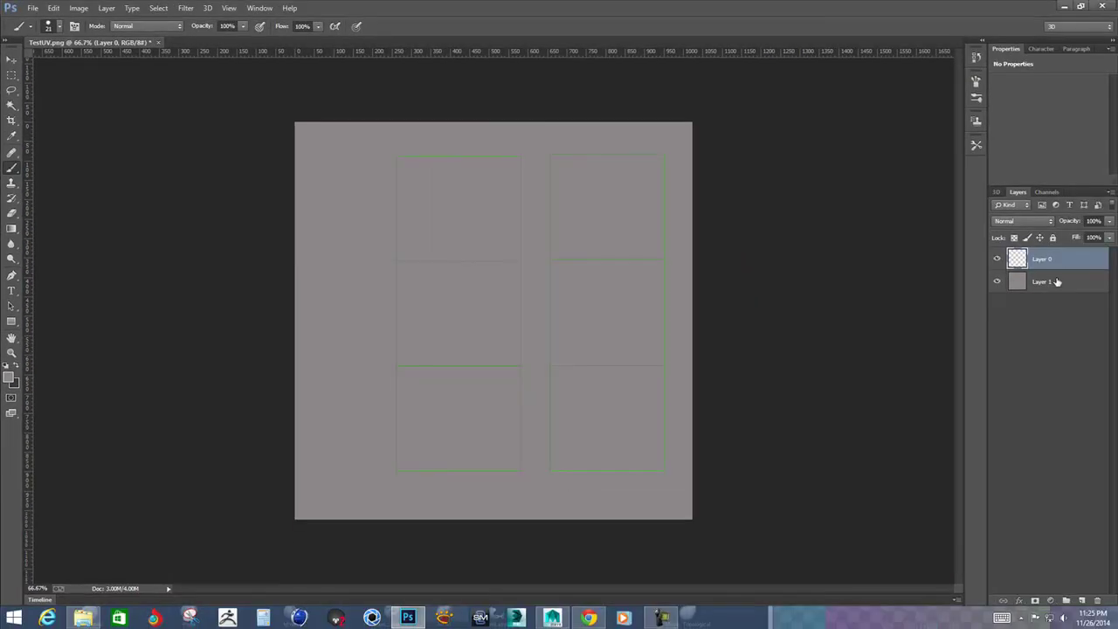
pyautogui.click(1057, 281)
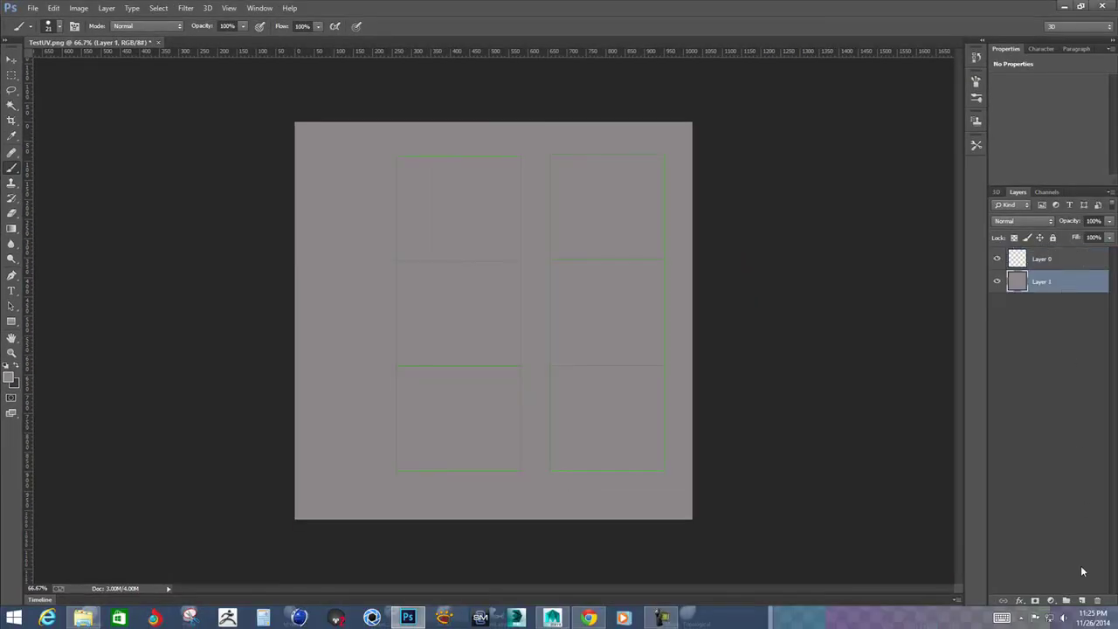
pyautogui.click(1080, 601)
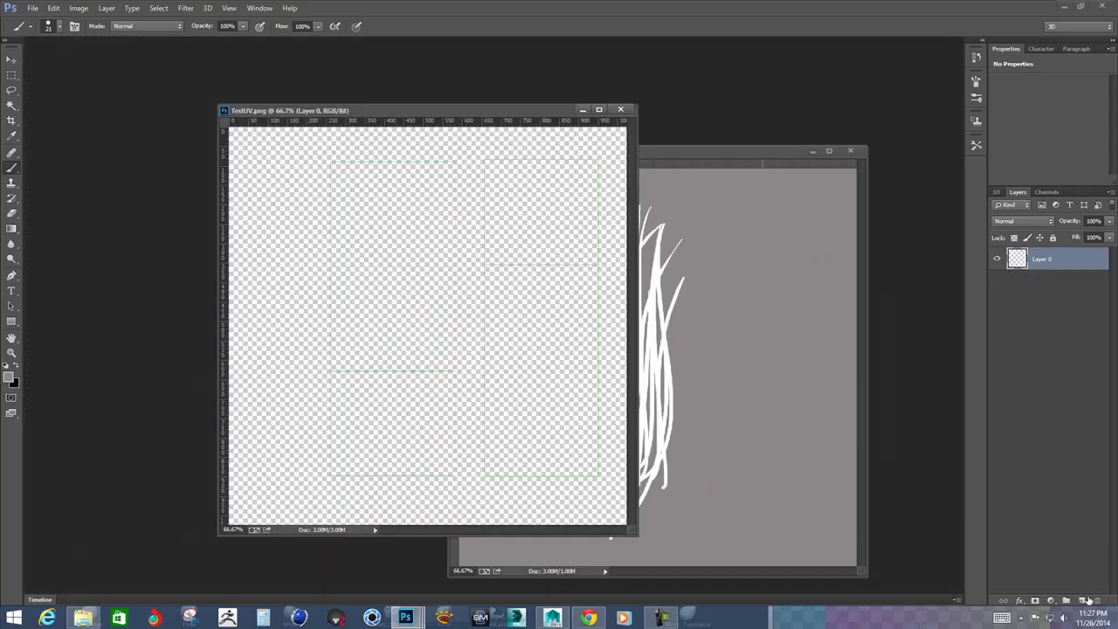
# Add a grey-filled layer to the fresh TestUV.png document and switch to the document containing the white hair strands.
pyautogui.click(1081, 601)
pyautogui.hotkey('alt', 'BackSpace')
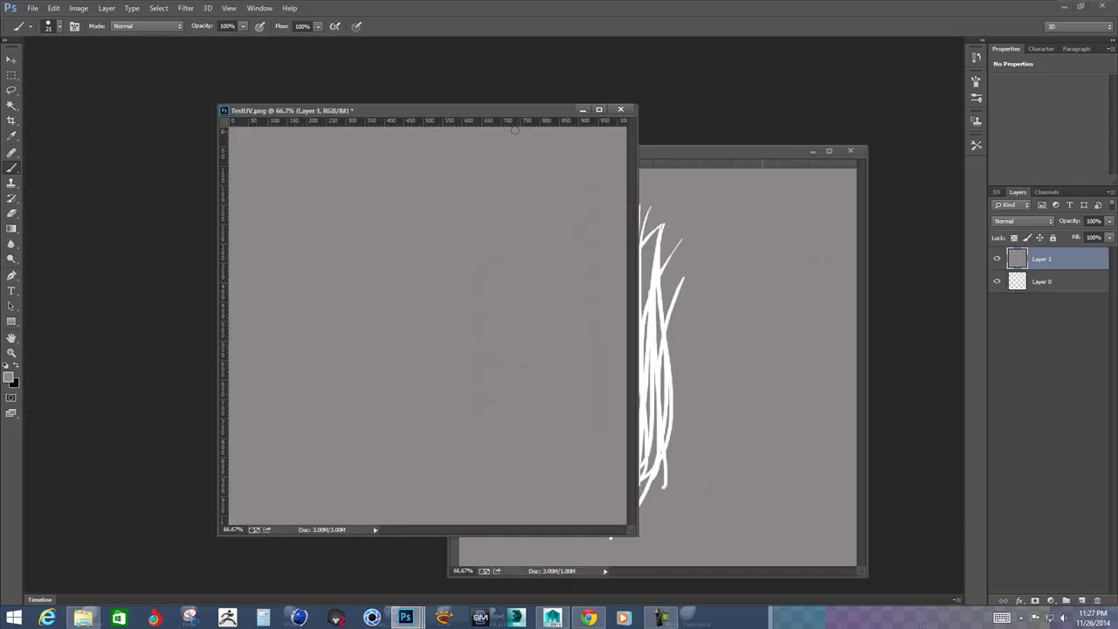
pyautogui.moveTo(522, 115); pyautogui.dragTo(522, 115)
pyautogui.click(712, 151)
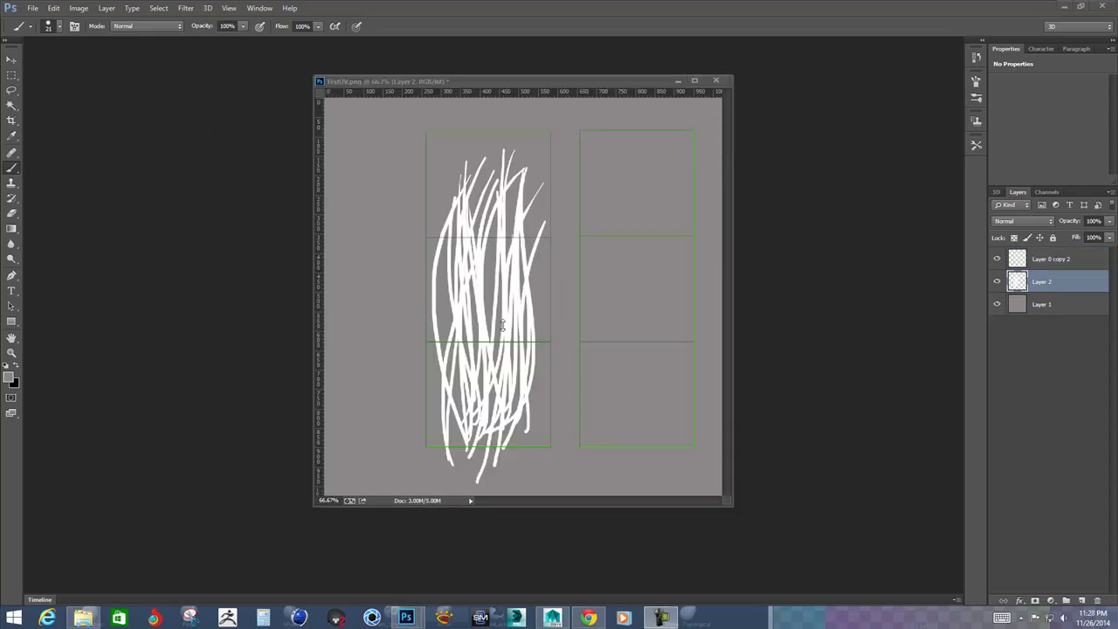
# Duplicate the painted strands onto the second UV shell and flip the copy horizontally.
pyautogui.click(504, 304)
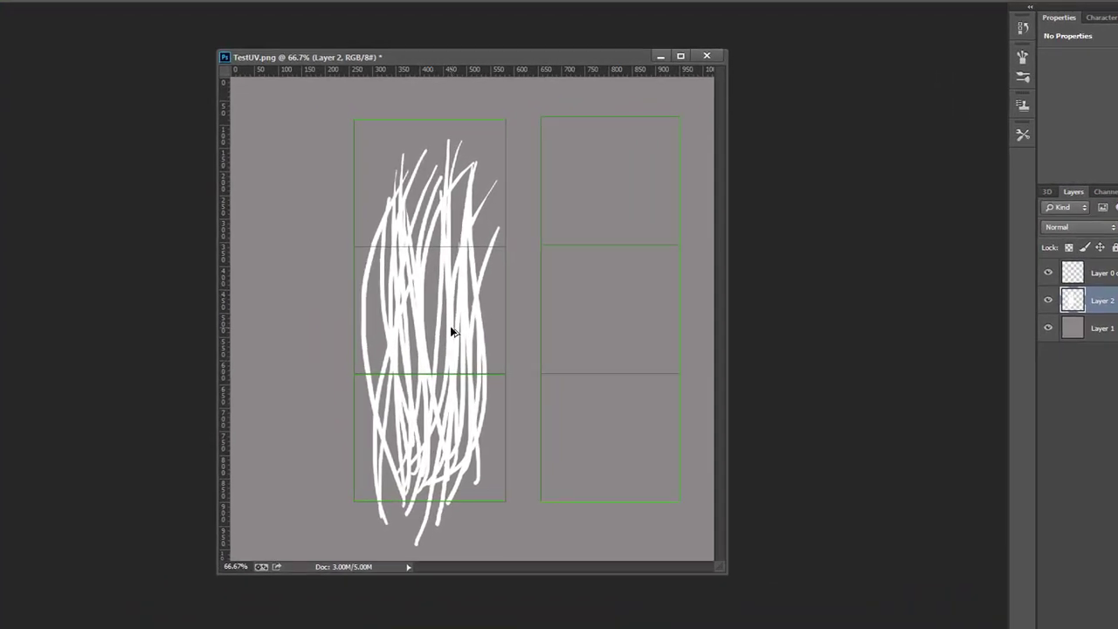
pyautogui.moveTo(507, 304)
pyautogui.keyDown('ctrl'); pyautogui.keyDown('alt'); pyautogui.mouseDown()
pyautogui.moveTo(652, 293)
pyautogui.moveTo(628, 315)
pyautogui.mouseUp(); pyautogui.keyUp('alt'); pyautogui.keyUp('ctrl')
pyautogui.hotkey('ctrl', 't')
pyautogui.rightClick(591, 315)
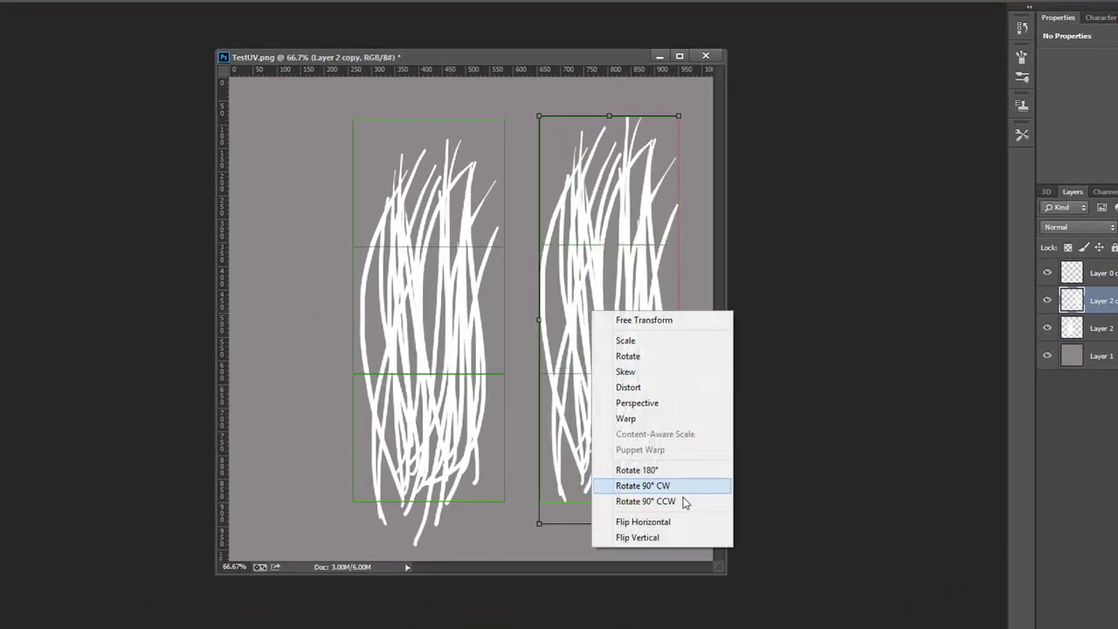
pyautogui.click(650, 522)
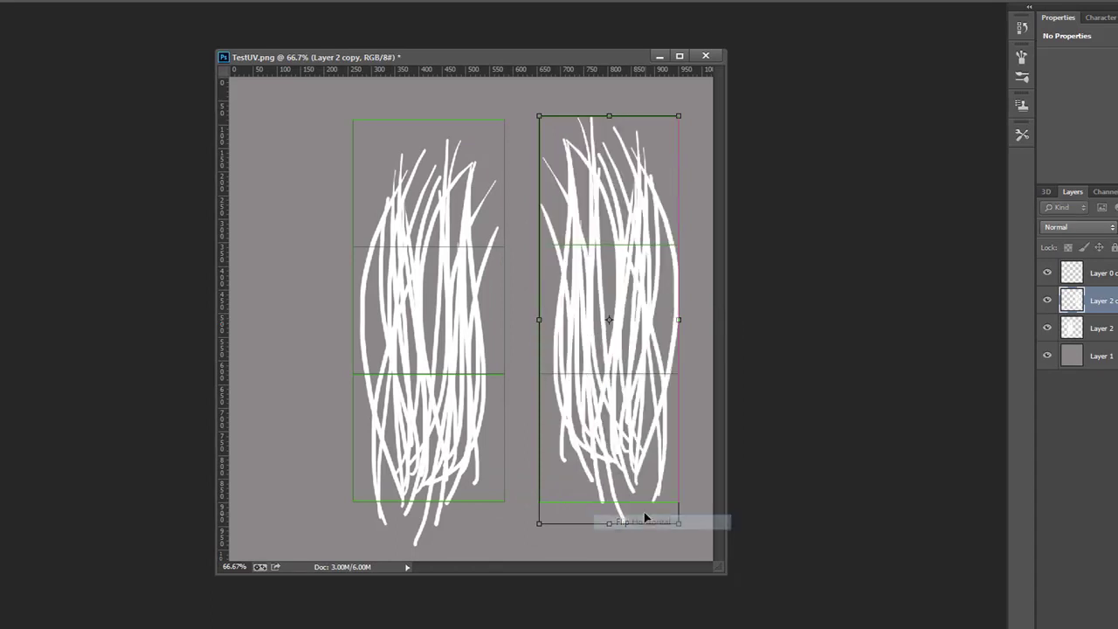
# Warp the flipped strand copy inward from its right side so it differs from the original clump.
pyautogui.rightClick(641, 299)
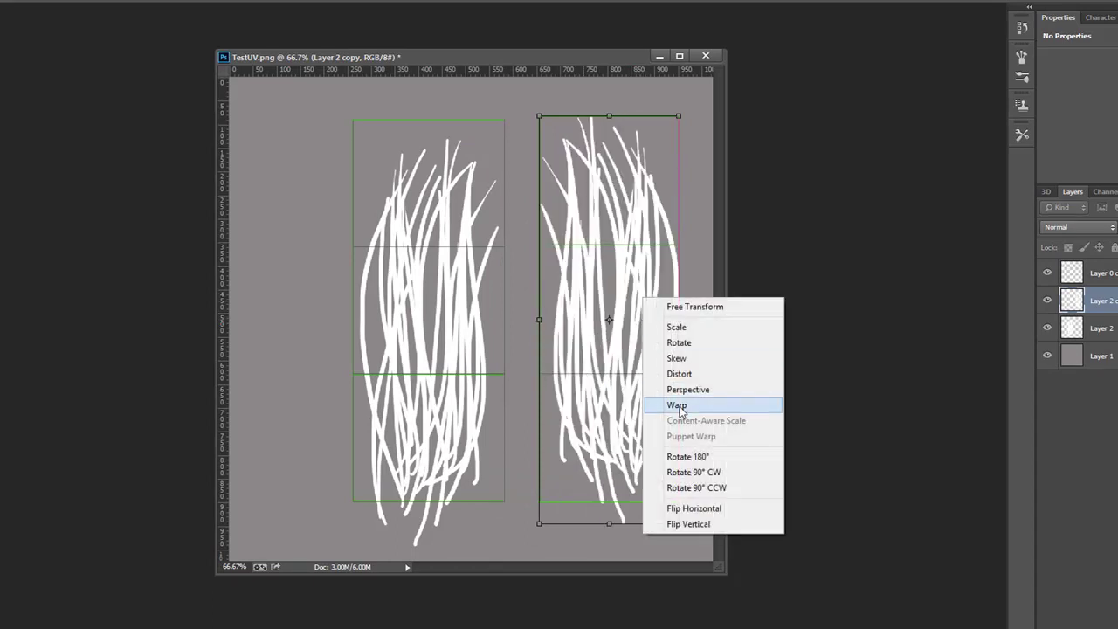
pyautogui.click(683, 408)
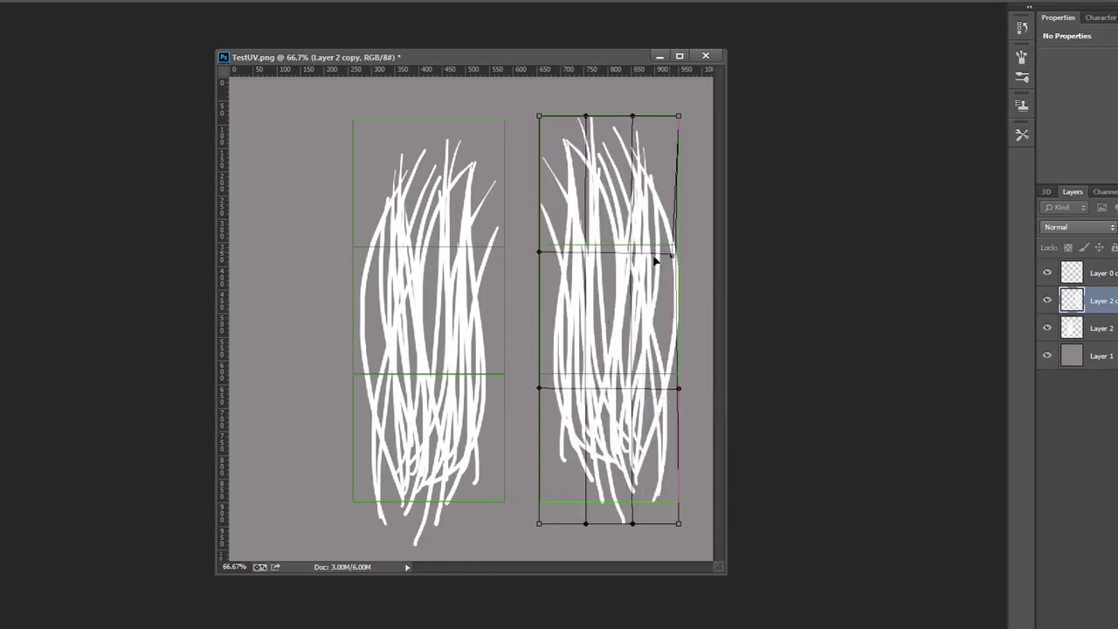
pyautogui.moveTo(655, 260); pyautogui.dragTo(621, 373)
pyautogui.moveTo(582, 242); pyautogui.dragTo(601, 232)
pyautogui.moveTo(626, 328); pyautogui.dragTo(648, 330)
pyautogui.press('Return')
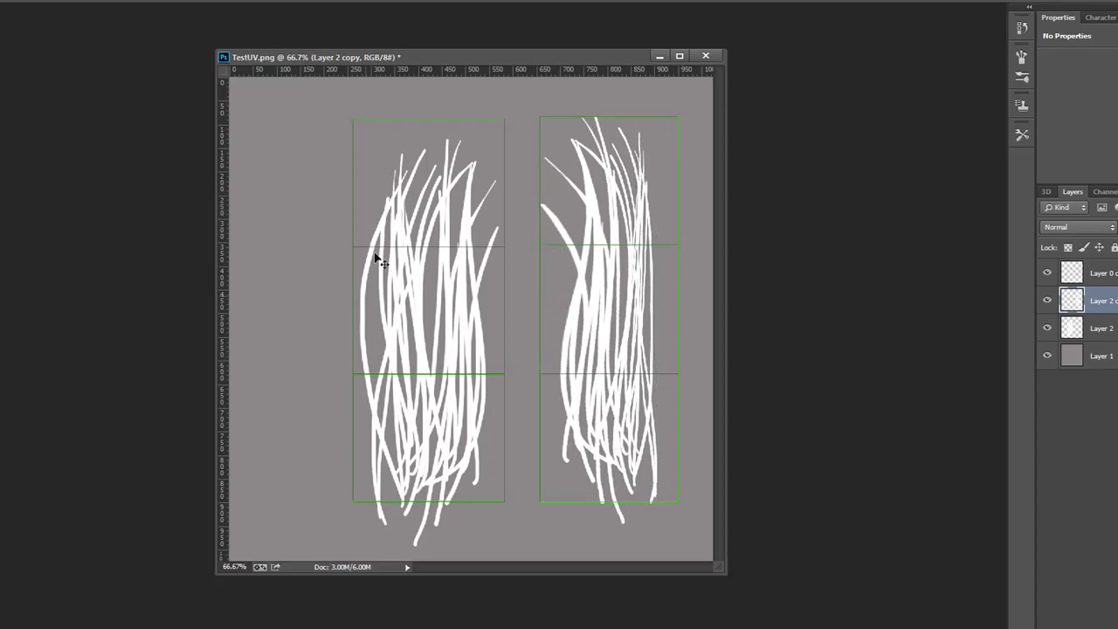
# Duplicate the warped strands, shrink the copy, tilt it slightly left, and place it over the second shell's lower-left part.
pyautogui.keyDown('alt'); pyautogui.moveTo(611, 330); pyautogui.dragTo(596, 330); pyautogui.keyUp('alt')
pyautogui.hotkey('ctrl', 't')
pyautogui.moveTo(645, 111); pyautogui.dragTo(646, 179)
pyautogui.moveTo(659, 532); pyautogui.dragTo(675, 519)
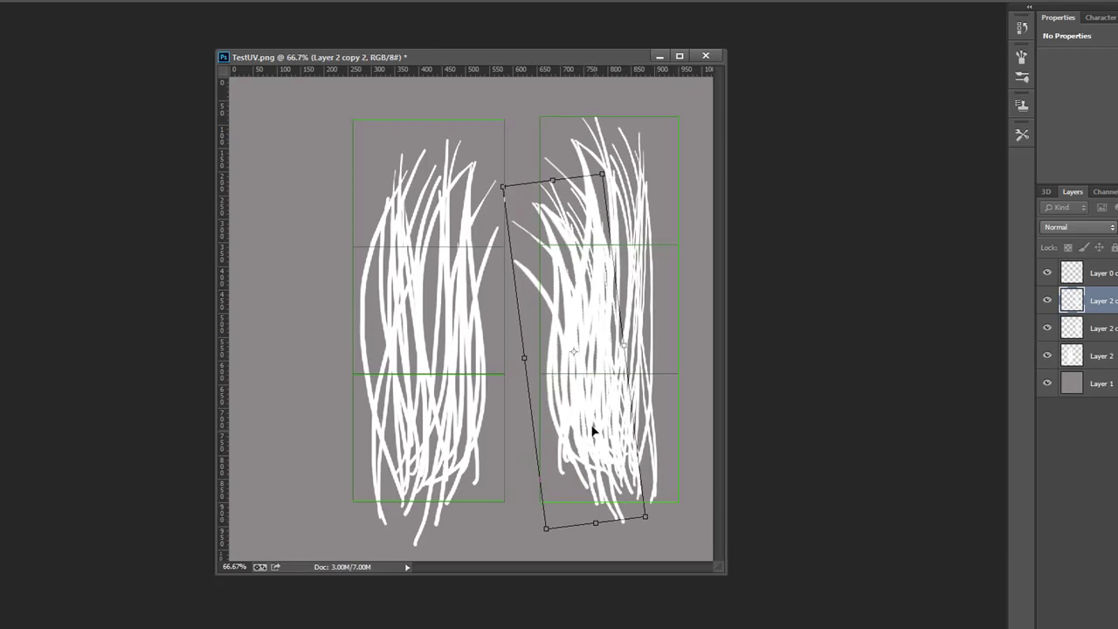
pyautogui.moveTo(585, 426)
pyautogui.mouseDown()
pyautogui.moveTo(606, 429)
pyautogui.moveTo(581, 433)
pyautogui.mouseUp()
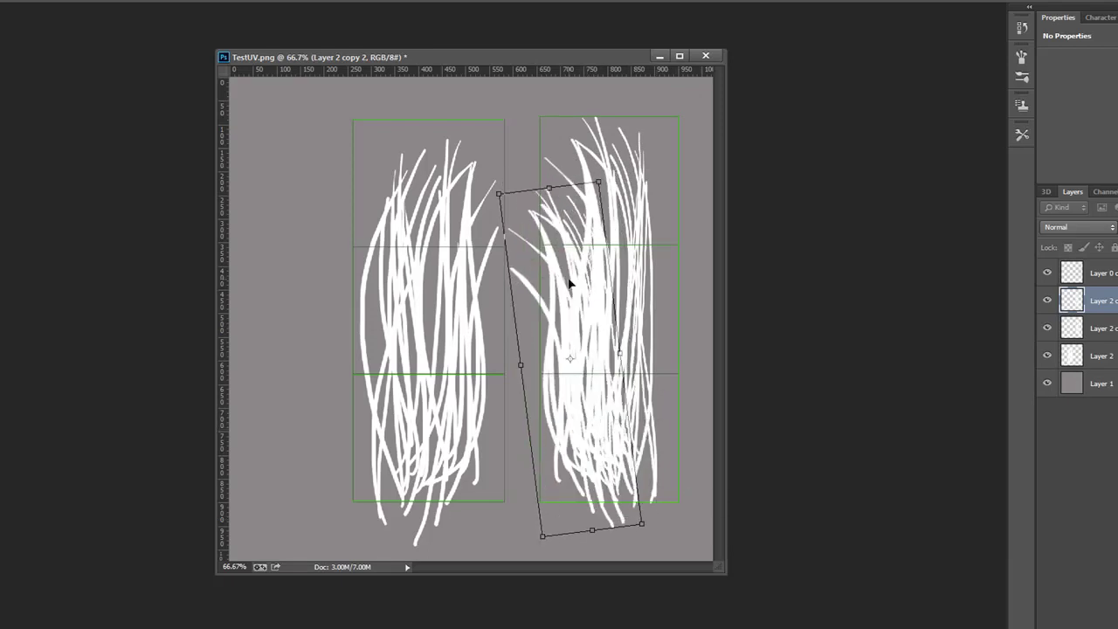
pyautogui.press('Return')
# Erase the duplicated strands that stick out past the second shell's left edge with an enlarged eraser.
pyautogui.keyDown('alt'); pyautogui.moveTo(453, 261); pyautogui.dragTo(491, 276, button='right'); pyautogui.keyUp('alt')
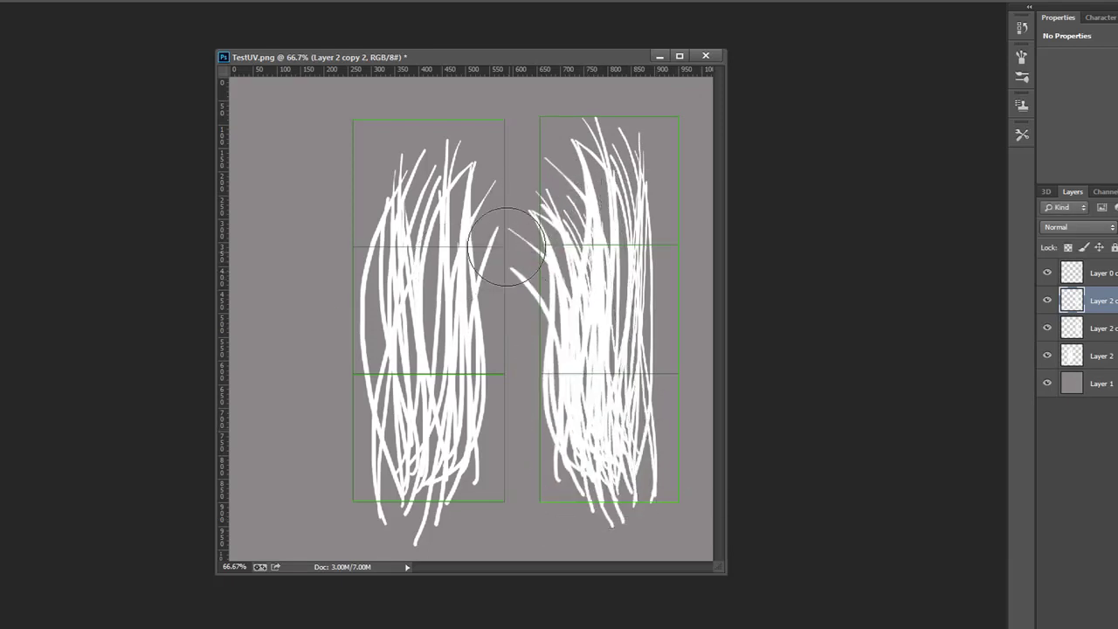
pyautogui.moveTo(507, 246); pyautogui.dragTo(510, 294)
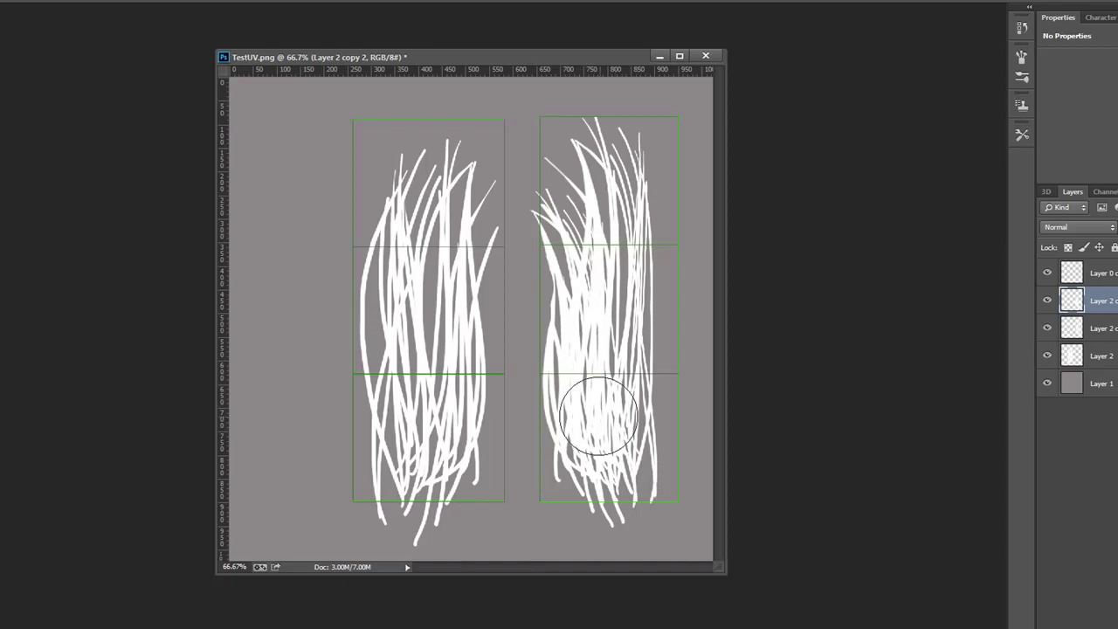
# Duplicate the strands on the first UV shell with a slight offset and free-transform the copy.
pyautogui.press('b')
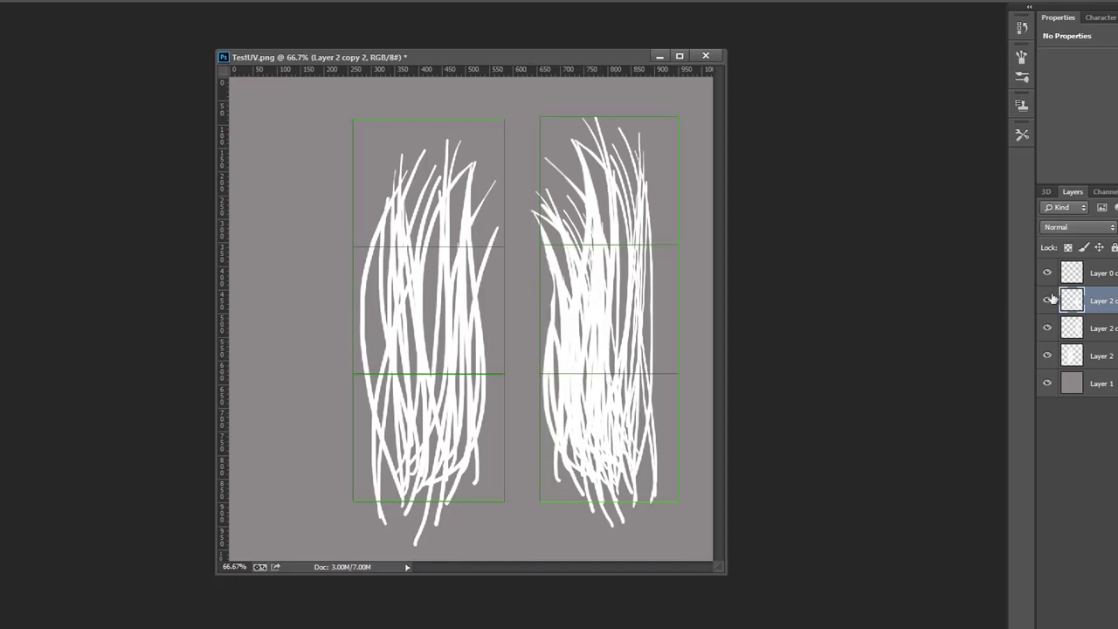
pyautogui.click(1047, 355)
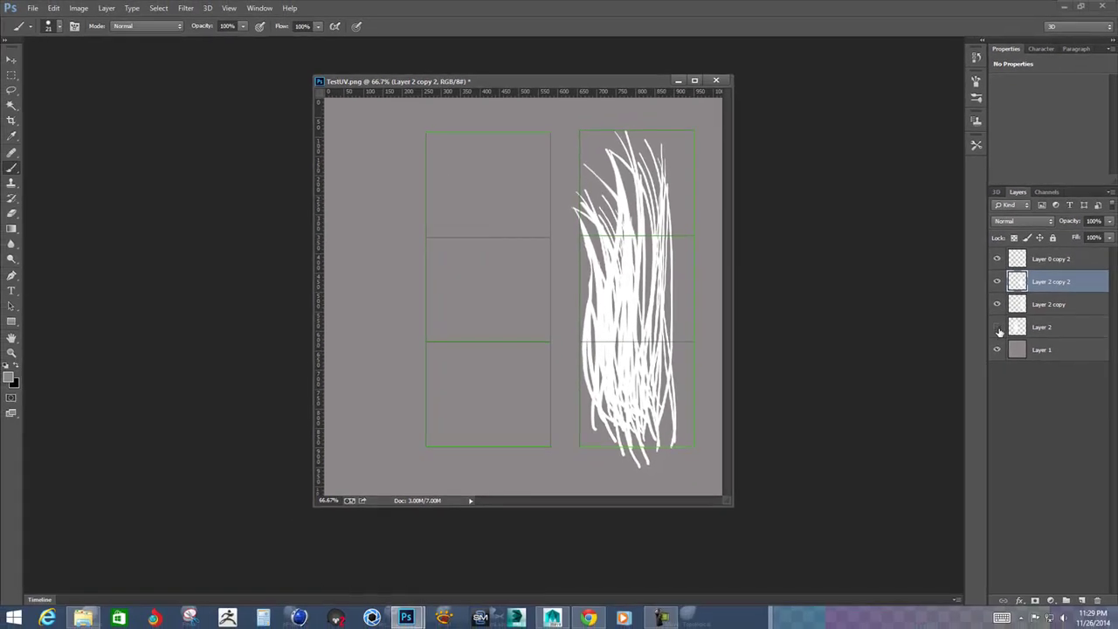
pyautogui.click(997, 327)
pyautogui.click(1021, 327)
pyautogui.press('v')
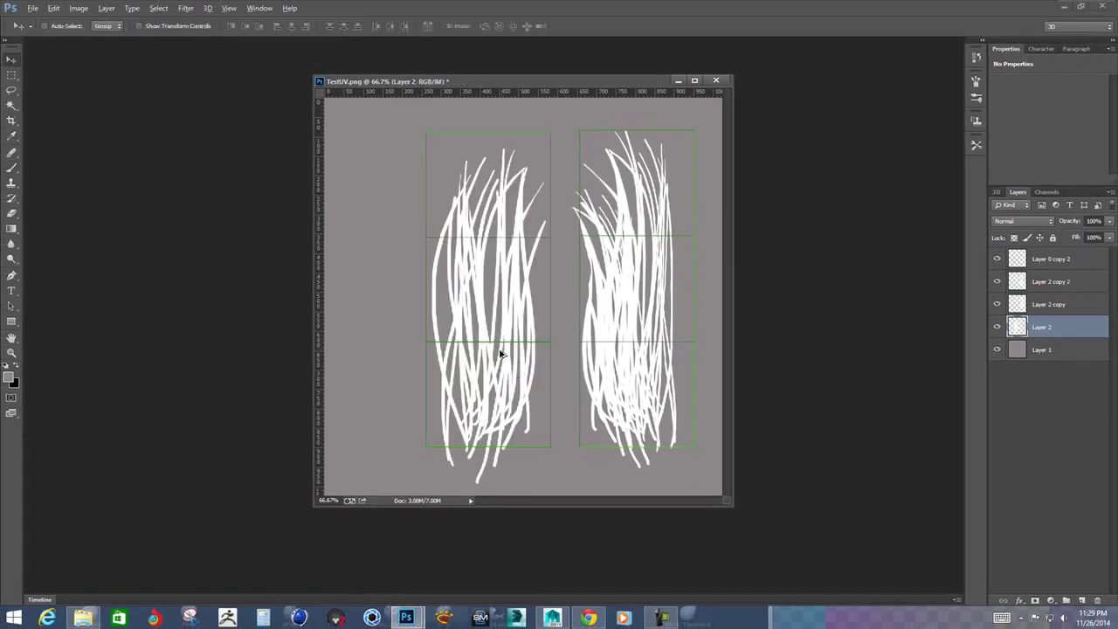
pyautogui.moveTo(498, 352)
pyautogui.keyDown('alt'); pyautogui.mouseDown()
pyautogui.moveTo(520, 325)
pyautogui.moveTo(513, 348)
pyautogui.mouseUp(); pyautogui.keyUp('alt')
pyautogui.hotkey('ctrl', 't')
pyautogui.rightClick(508, 320)
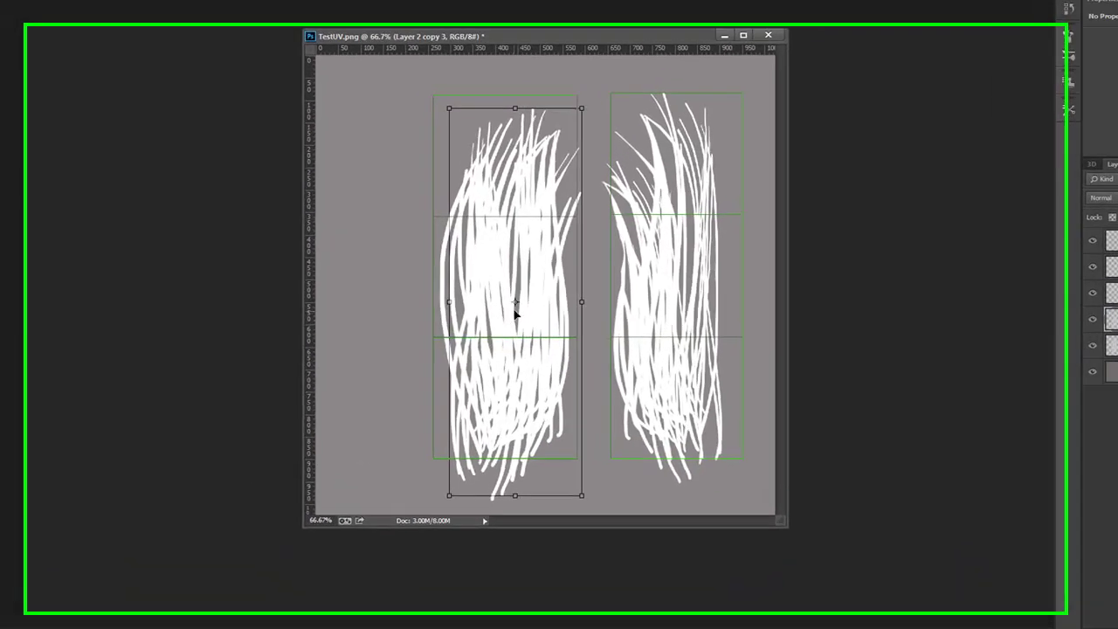
pyautogui.click(594, 523)
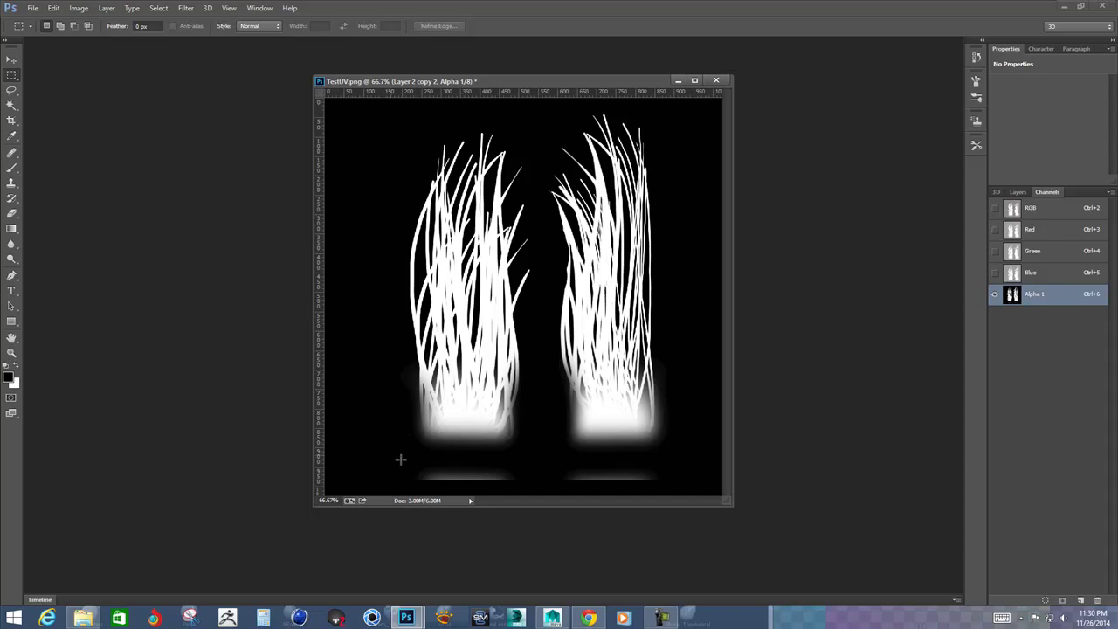
# Fill the faint streaks beneath the strands with black in the Alpha 1 channel and load that channel as a selection.
pyautogui.moveTo(433, 473); pyautogui.dragTo(888, 535)
pyautogui.hotkey('alt', 'BackSpace')
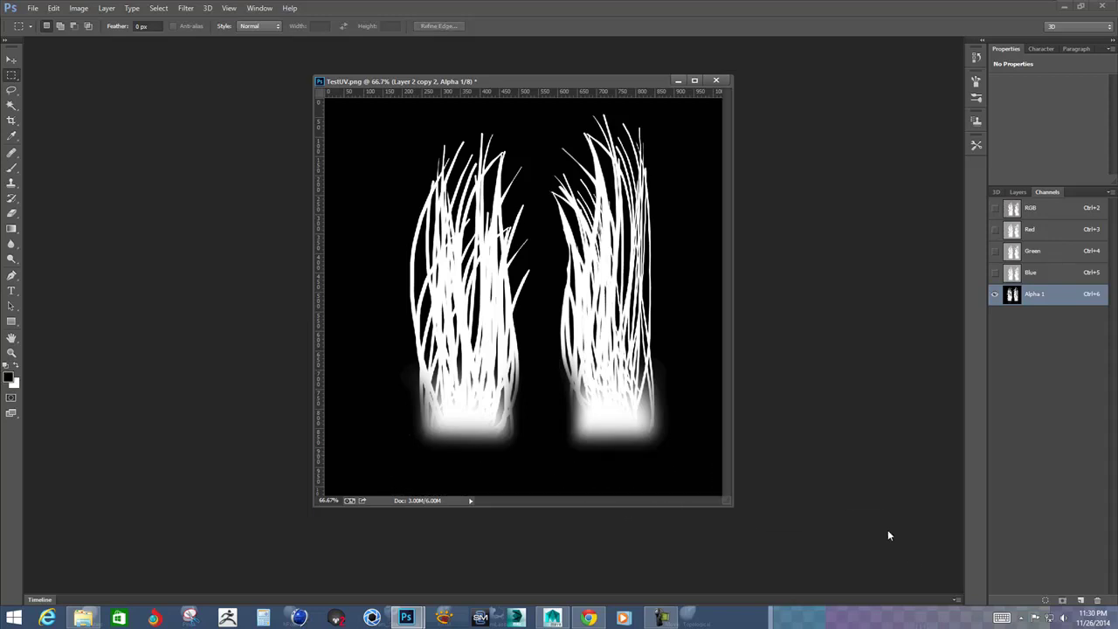
pyautogui.keyDown('ctrl'); pyautogui.click(1012, 295); pyautogui.keyUp('ctrl')
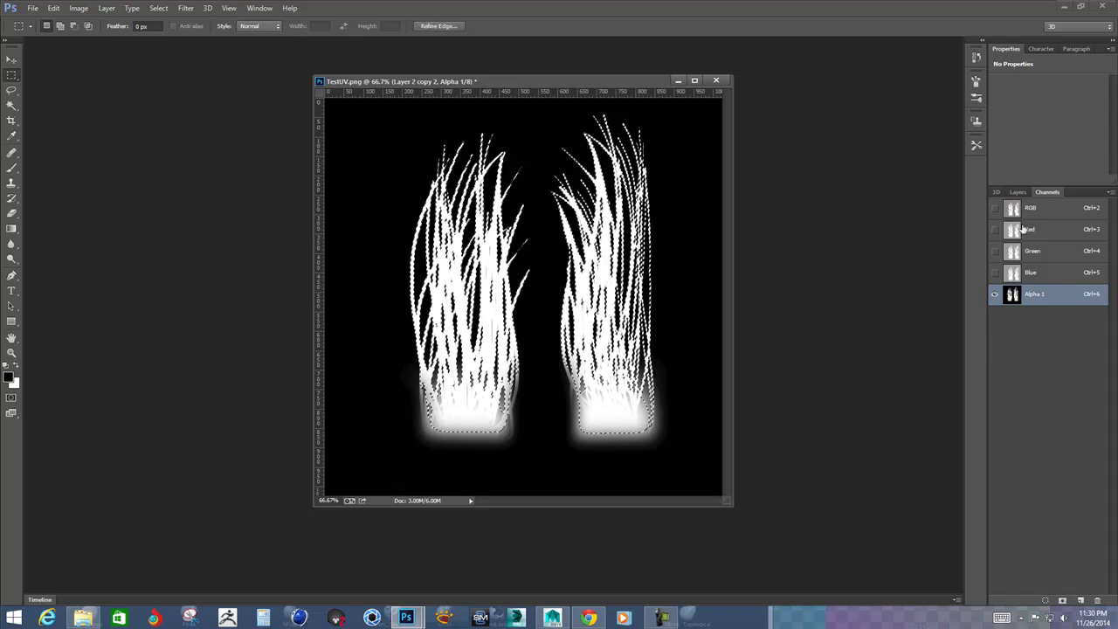
# Delete the merged strand layer, Layer 2 copy 2, while keeping the strand selection active.
pyautogui.click(1016, 193)
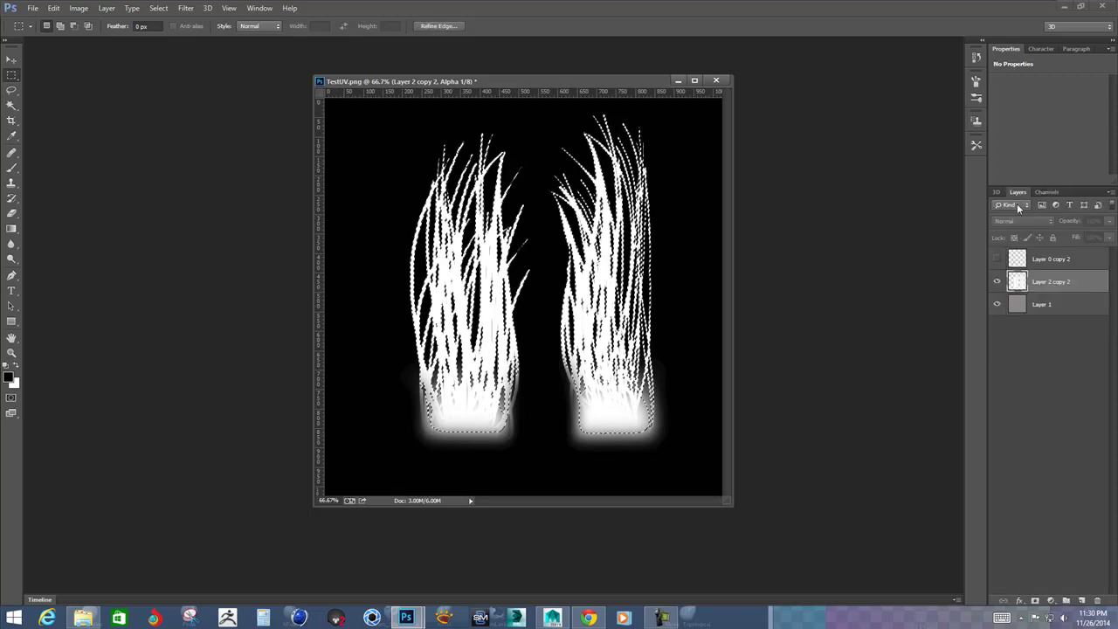
pyautogui.click(1035, 280)
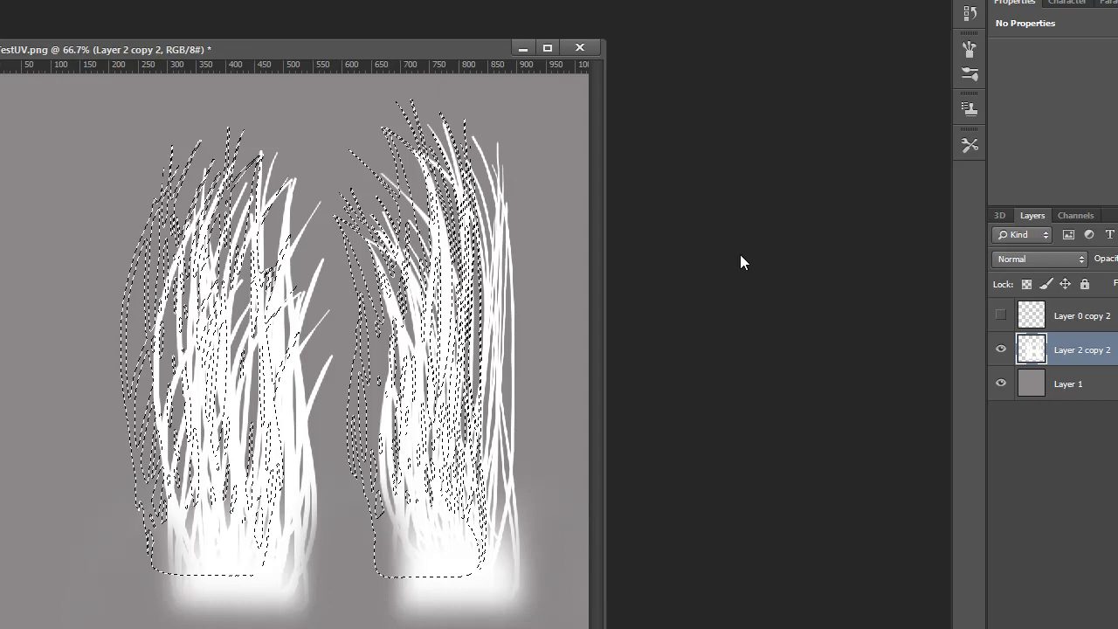
pyautogui.moveTo(1012, 347); pyautogui.dragTo(1117, 628)
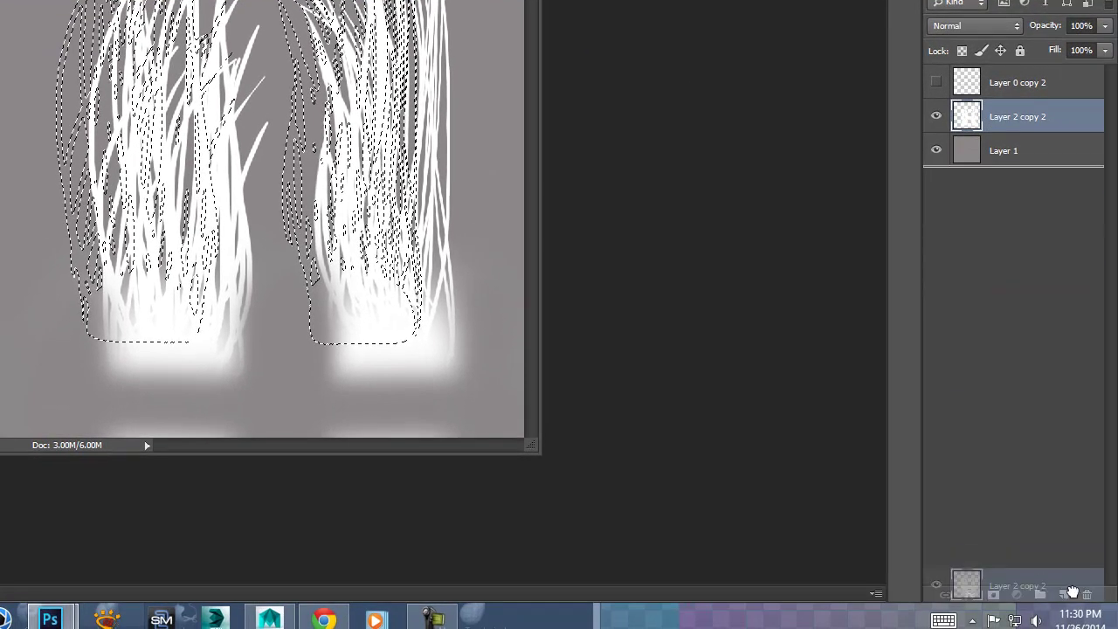
pyautogui.moveTo(1072, 593); pyautogui.dragTo(1085, 596)
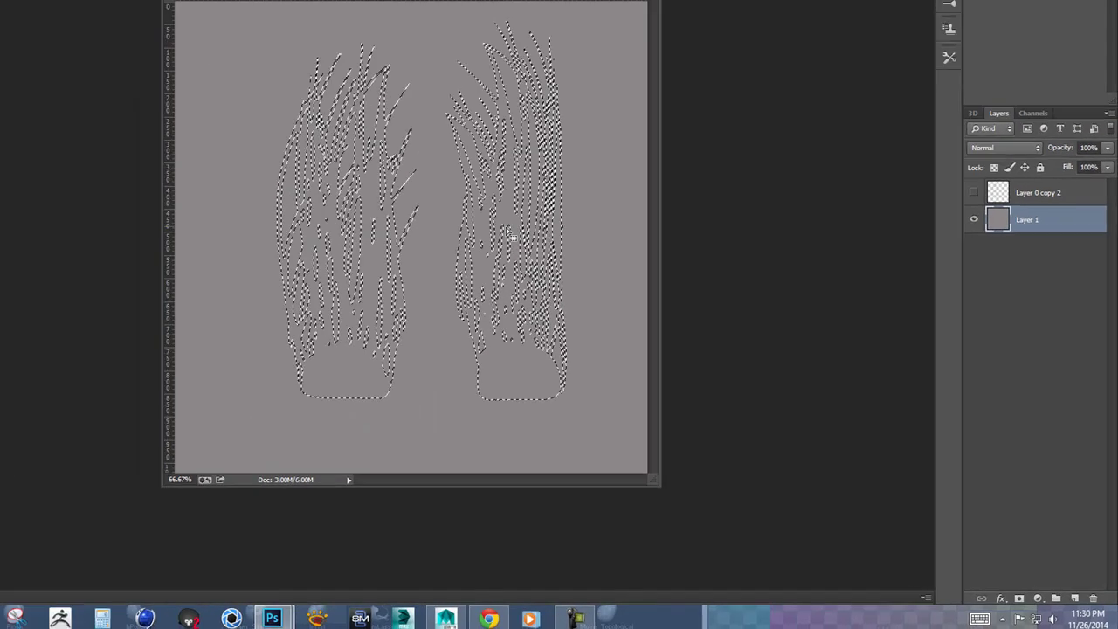
# Shade the selected strands on Layer 1 from dark roots to light tips, using a large soft brush and the Dodge tool.
pyautogui.press('b')
pyautogui.keyDown('alt'); pyautogui.moveTo(278, 205); pyautogui.dragTo(294, 211, button='right'); pyautogui.keyUp('alt')
pyautogui.keyDown('alt'); pyautogui.moveTo(568, 345); pyautogui.dragTo(603, 347, button='right'); pyautogui.keyUp('alt')
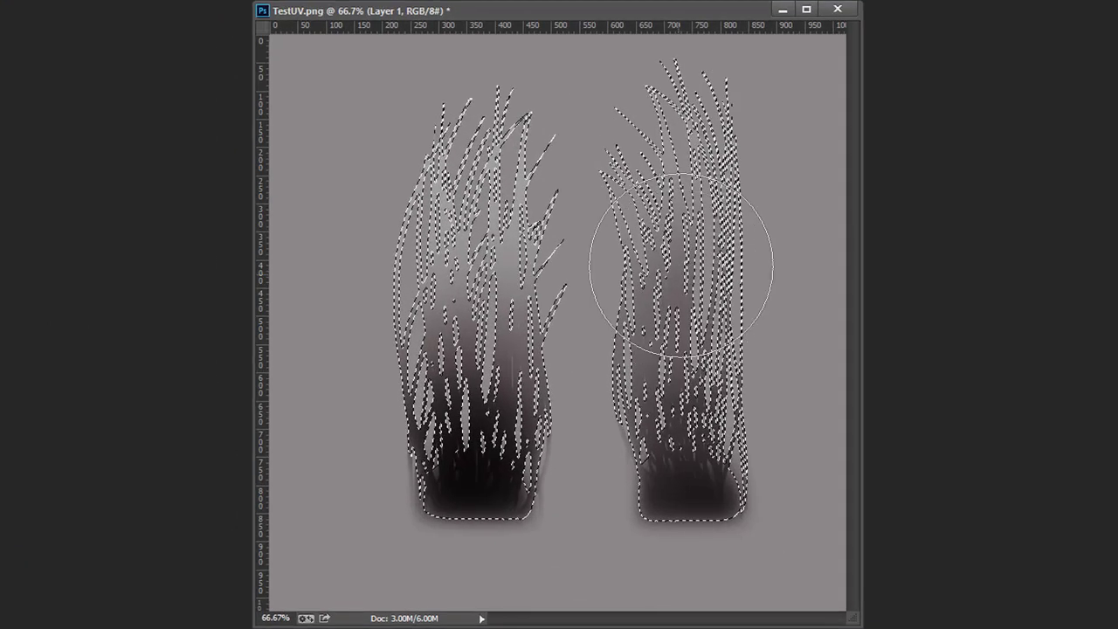
pyautogui.click(586, 273)
pyautogui.moveTo(559, 302); pyautogui.dragTo(375, 294)
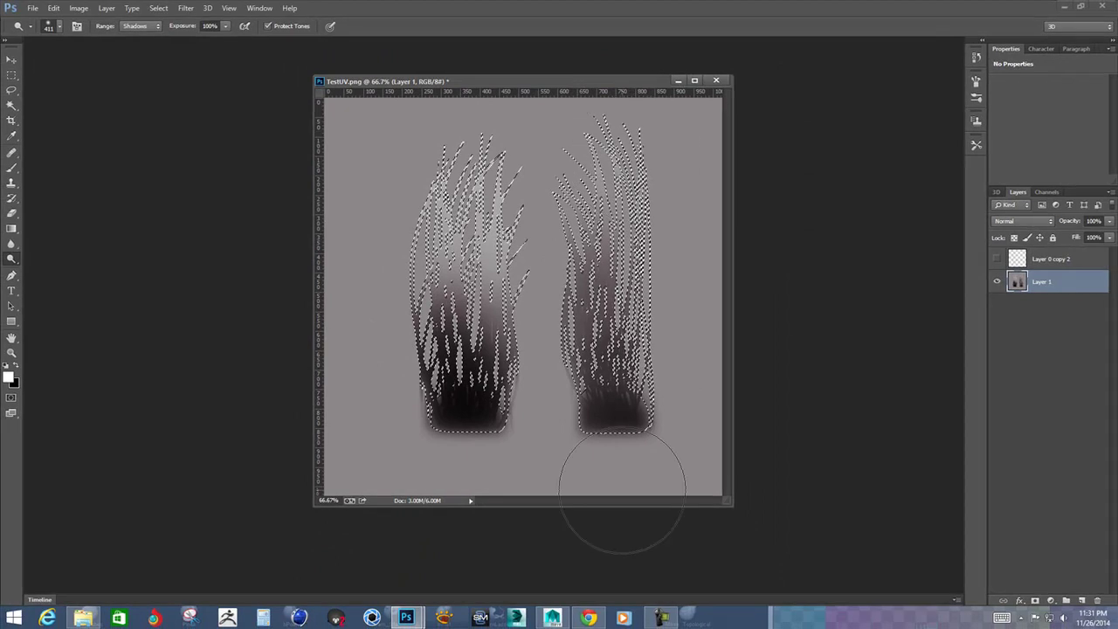
# Clear the strand selection and save the texture as Hair Alpha.psd.
pyautogui.hotkey('ctrl', 'd')
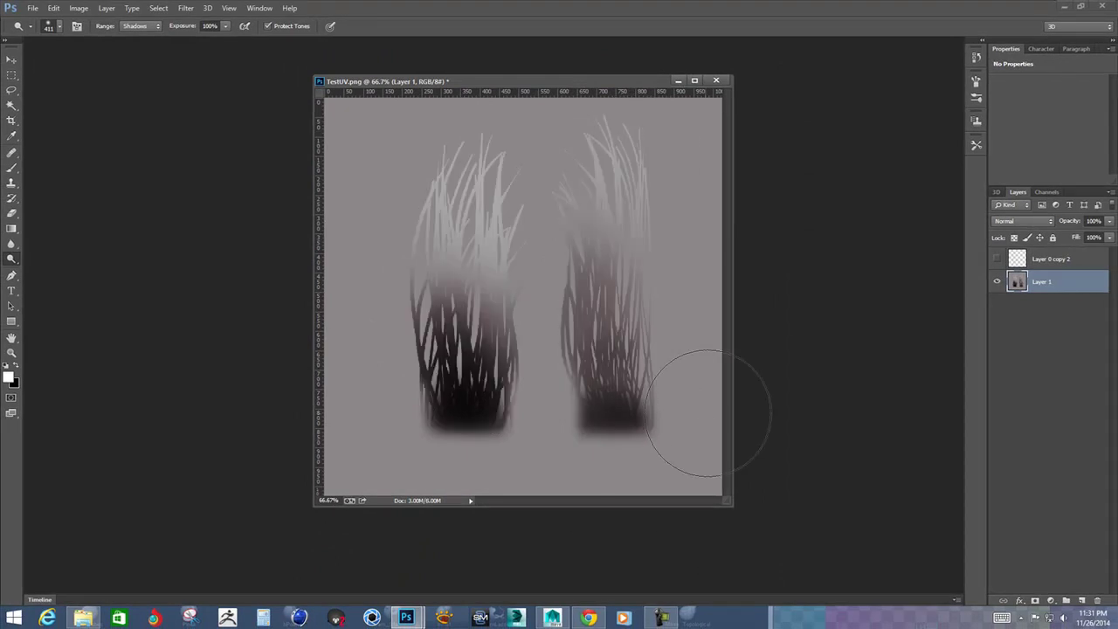
pyautogui.click(34, 9)
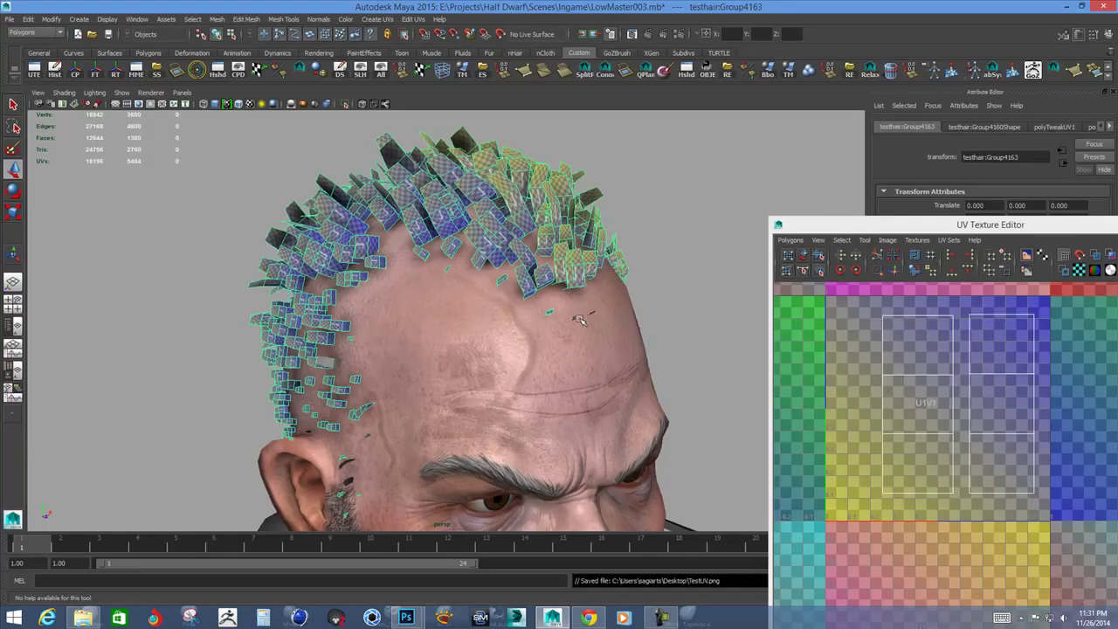
# Switch to Maya and assign a new Lambert material to the hair strip mesh.
pyautogui.keyDown('alt'); pyautogui.moveTo(579, 320); pyautogui.dragTo(580, 291); pyautogui.keyUp('alt')
pyautogui.keyDown('alt'); pyautogui.moveTo(561, 194); pyautogui.dragTo(498, 267); pyautogui.keyUp('alt')
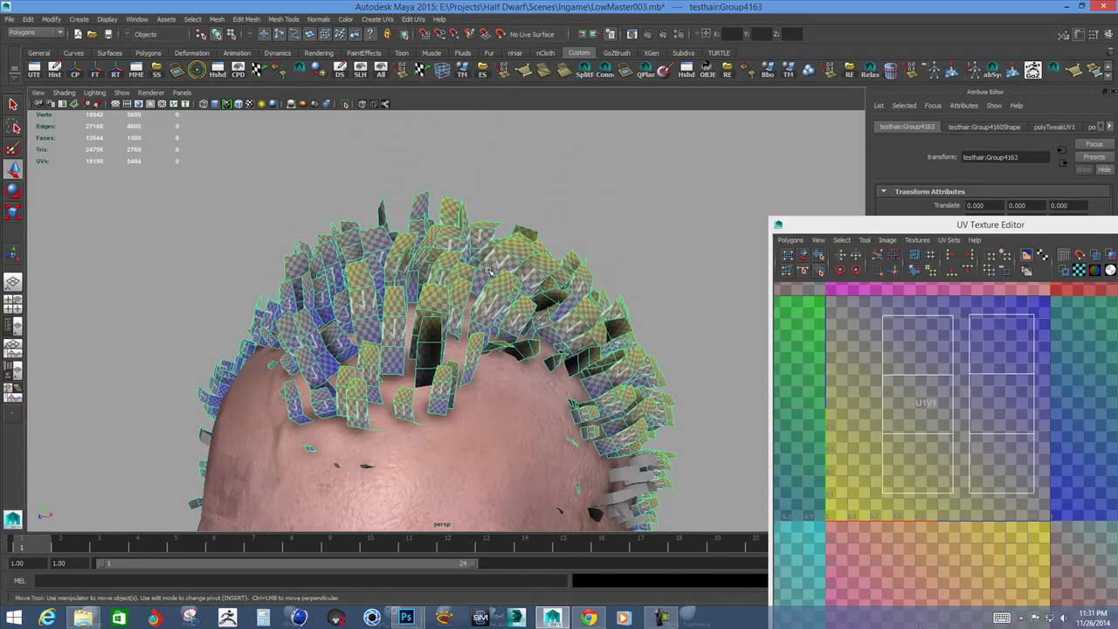
pyautogui.moveTo(499, 266); pyautogui.dragTo(516, 488, button='right')
pyautogui.click(563, 193)
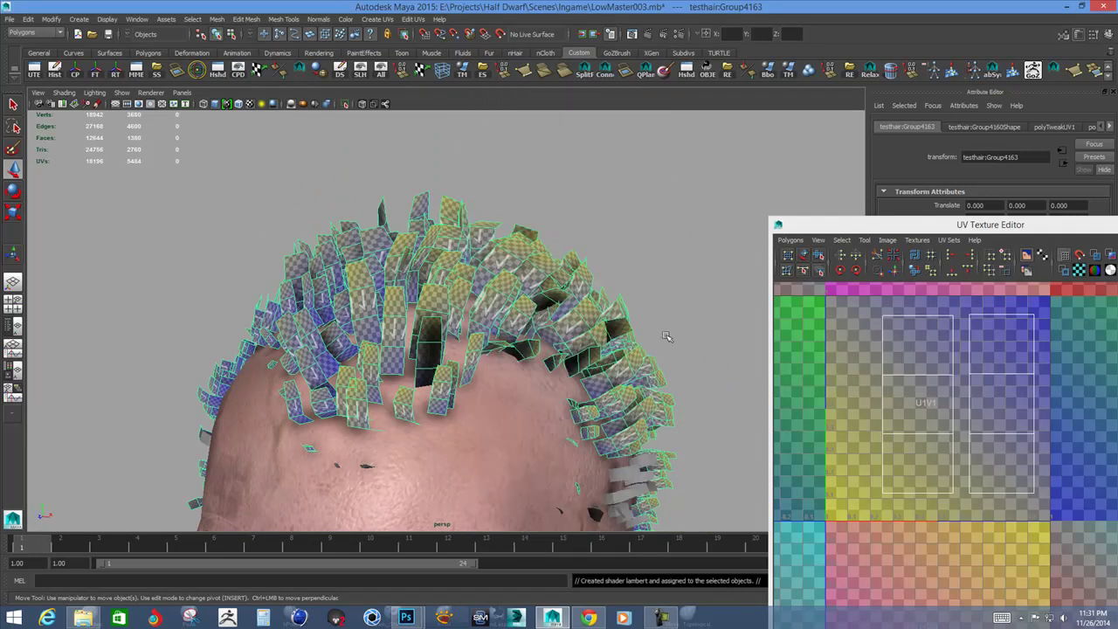
pyautogui.moveTo(851, 225); pyautogui.dragTo(786, 427)
pyautogui.click(928, 444)
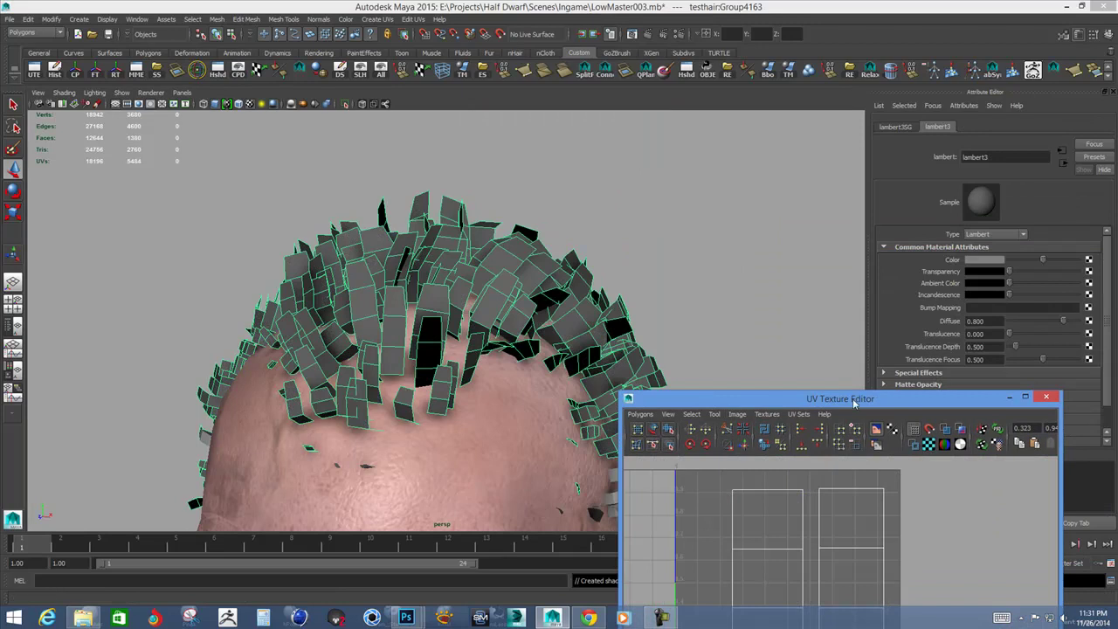
# Connect a PSD file texture using Hair Alpha.psd to the new Lambert's color and transparency.
pyautogui.moveTo(855, 404); pyautogui.dragTo(810, 503)
pyautogui.click(1088, 261)
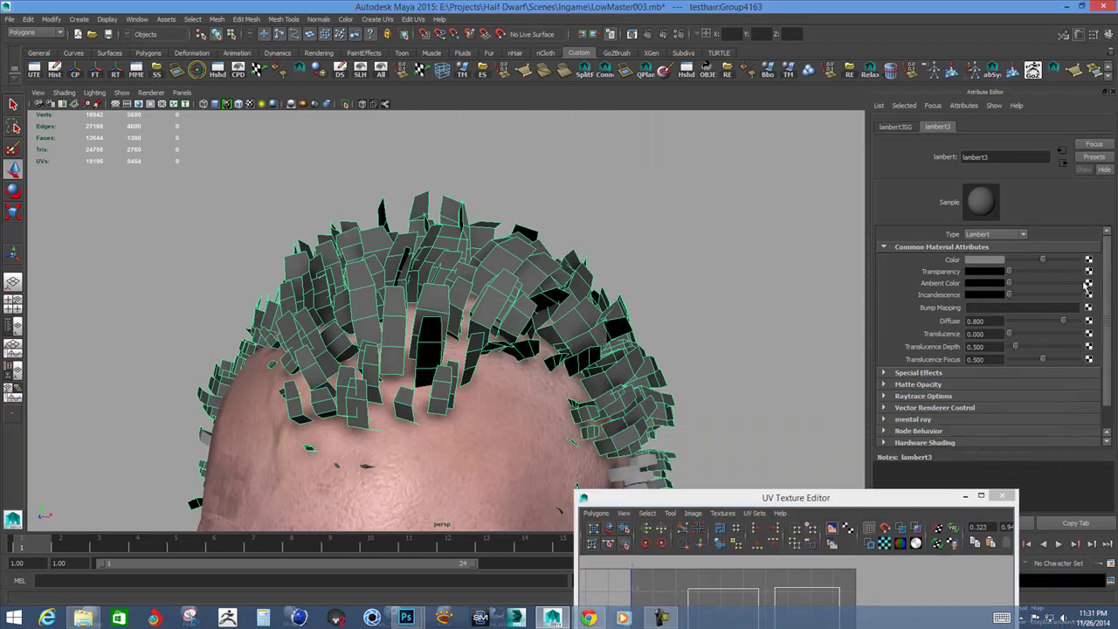
pyautogui.click(1088, 271)
pyautogui.click(478, 264)
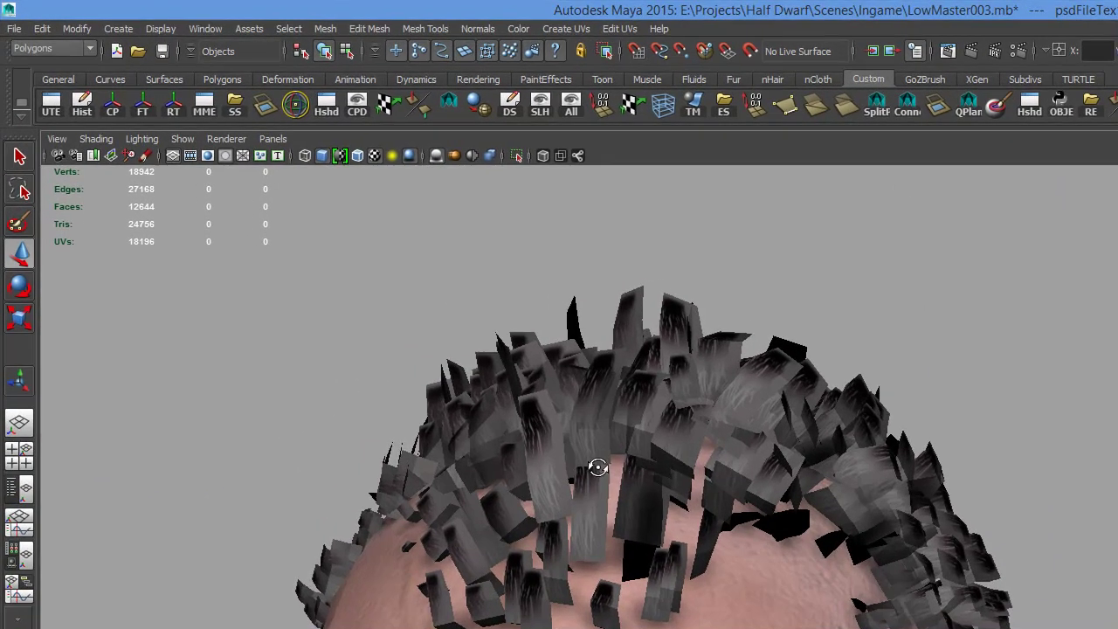
# Select the hair strip mesh and display its UVs over the hair texture in the UV Texture Editor.
pyautogui.keyDown('alt'); pyautogui.moveTo(399, 311); pyautogui.dragTo(449, 318); pyautogui.keyUp('alt')
pyautogui.keyDown('alt'); pyautogui.moveTo(673, 477); pyautogui.dragTo(805, 521, button='right'); pyautogui.keyUp('alt')
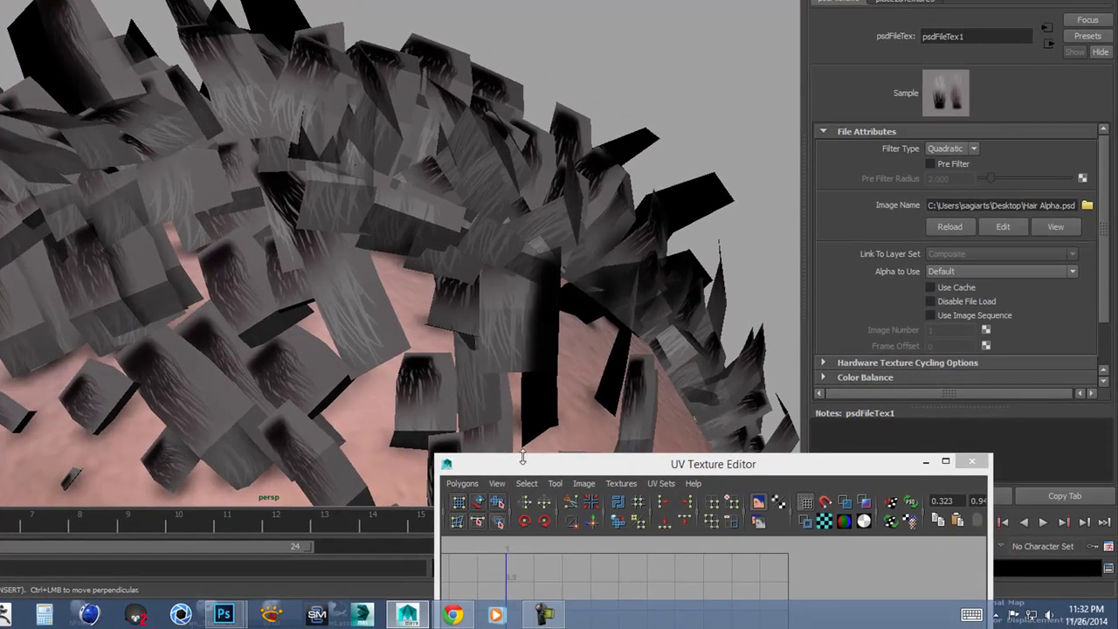
pyautogui.moveTo(546, 479); pyautogui.dragTo(628, 293)
pyautogui.click(417, 229)
pyautogui.click(761, 430)
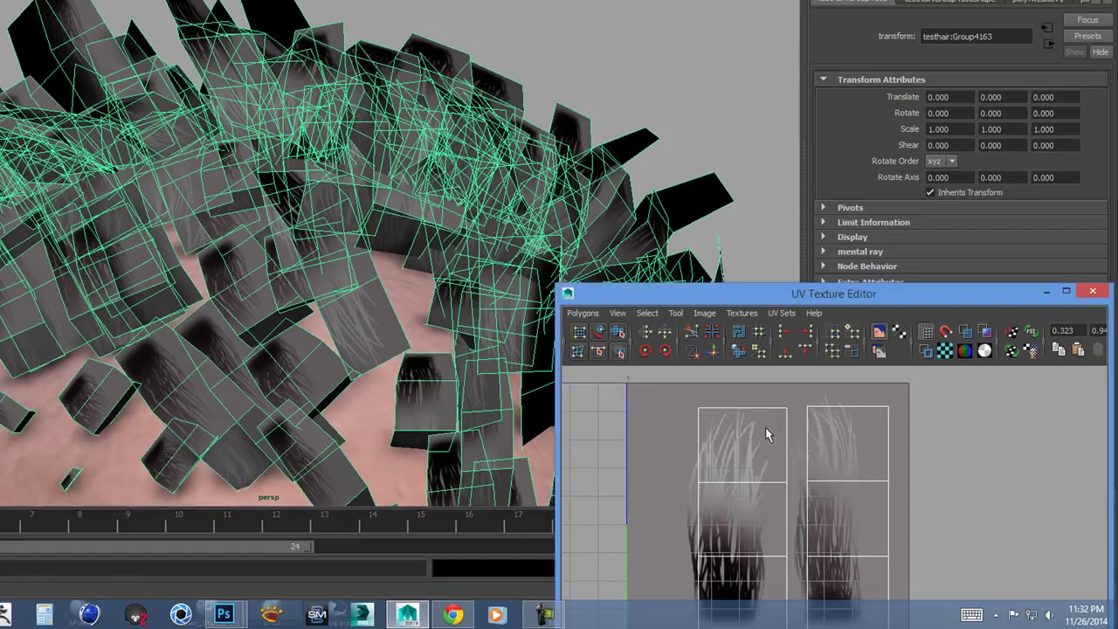
# Select all UVs of both hair shells and flip them vertically so the dark roots sit against the scalp.
pyautogui.keyDown('alt'); pyautogui.moveTo(789, 452); pyautogui.dragTo(755, 435, button='middle'); pyautogui.keyUp('alt')
pyautogui.keyDown('alt'); pyautogui.moveTo(755, 435); pyautogui.dragTo(733, 454, button='right'); pyautogui.keyUp('alt')
pyautogui.keyDown('alt'); pyautogui.moveTo(732, 454); pyautogui.dragTo(757, 424, button='middle'); pyautogui.keyUp('alt')
pyautogui.keyDown('alt'); pyautogui.moveTo(757, 423); pyautogui.dragTo(718, 432, button='right'); pyautogui.keyUp('alt')
pyautogui.keyDown('alt'); pyautogui.moveTo(769, 473); pyautogui.dragTo(746, 406, button='middle'); pyautogui.keyUp('alt')
pyautogui.moveTo(749, 434); pyautogui.dragTo(773, 435, button='right')
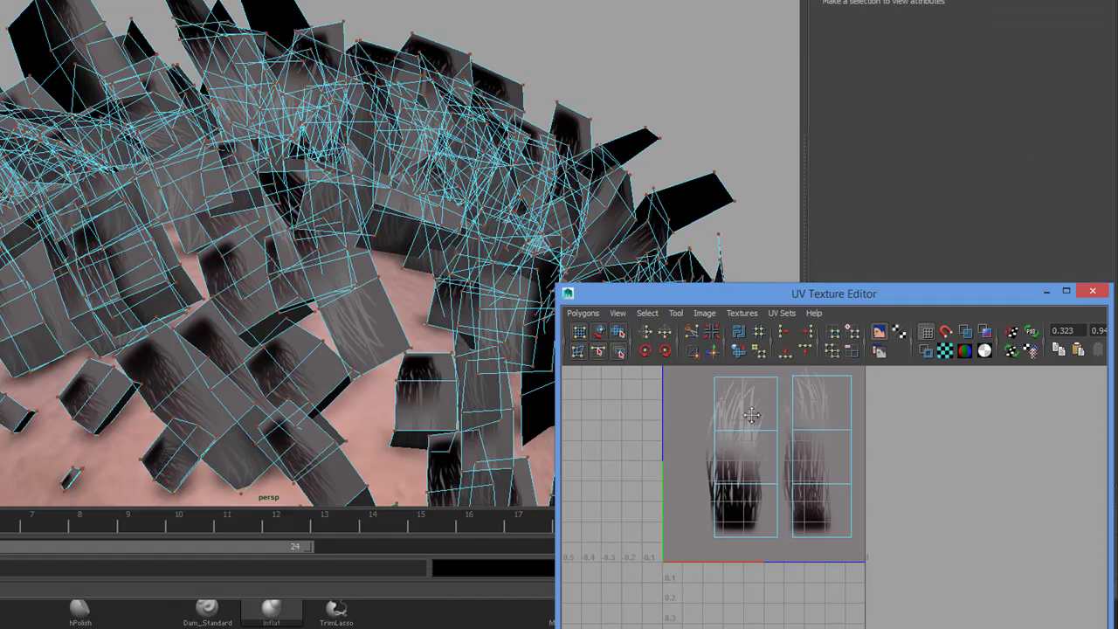
pyautogui.keyDown('alt'); pyautogui.moveTo(742, 408); pyautogui.dragTo(723, 429, button='middle'); pyautogui.keyUp('alt')
pyautogui.moveTo(901, 600); pyautogui.dragTo(899, 598)
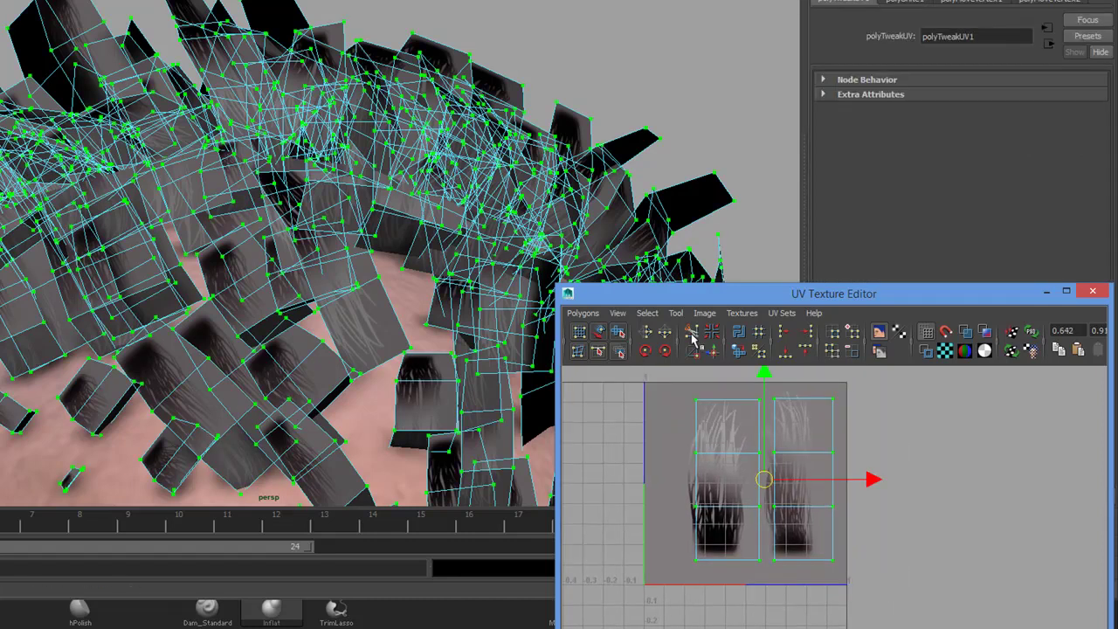
pyautogui.click(664, 335)
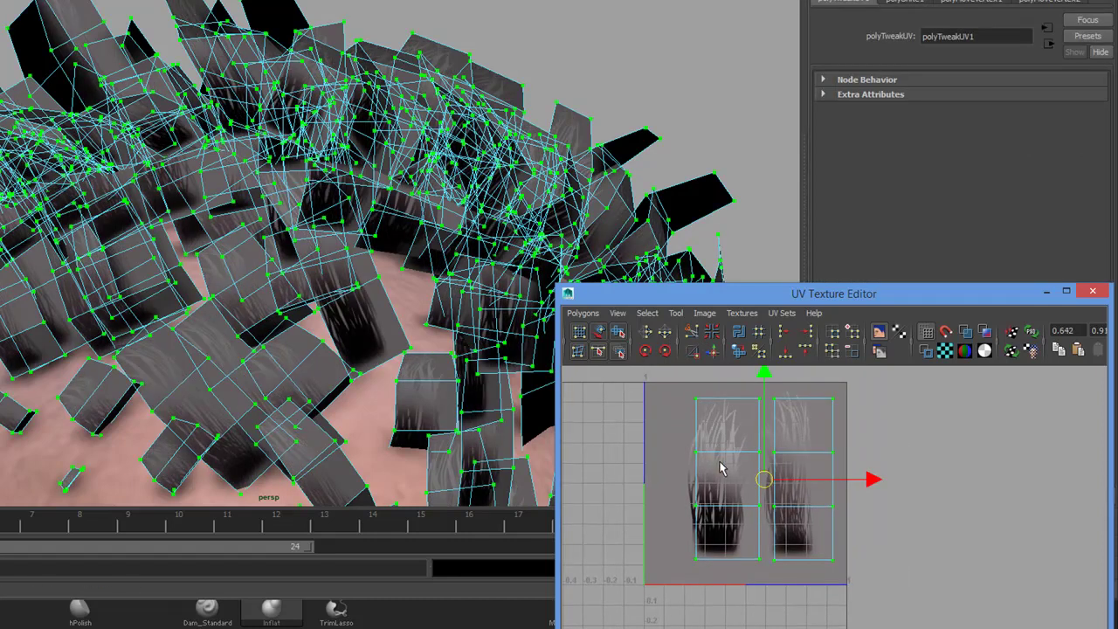
# Move the first UV shell's side and bottom edges to fit around its painted strands.
pyautogui.moveTo(717, 571); pyautogui.dragTo(717, 571)
pyautogui.moveTo(804, 478); pyautogui.dragTo(790, 477)
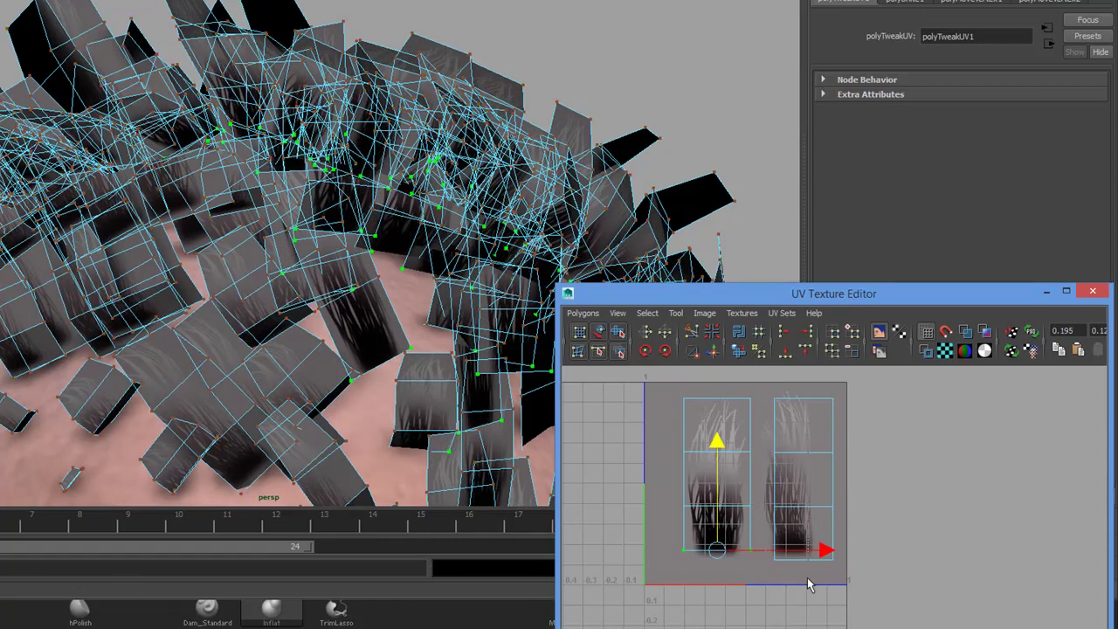
# Move the second UV shell's left and right edges leftward and its bottom and top edges upward to frame its strands.
pyautogui.moveTo(807, 578); pyautogui.dragTo(809, 578)
pyautogui.moveTo(877, 479); pyautogui.dragTo(859, 480)
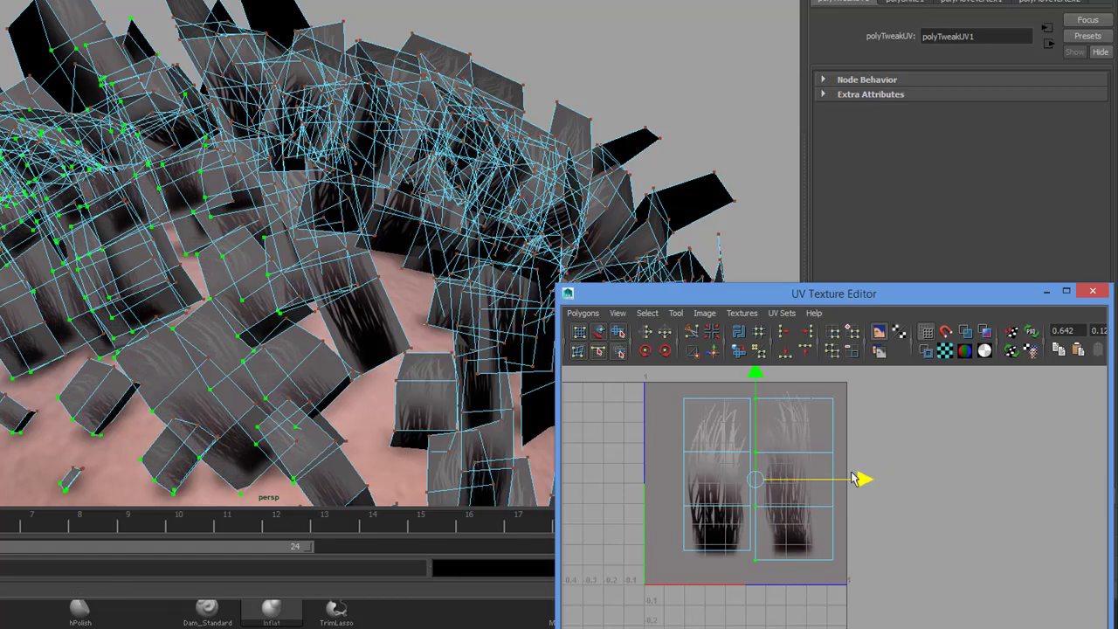
pyautogui.moveTo(873, 572); pyautogui.dragTo(817, 389)
pyautogui.moveTo(941, 480); pyautogui.dragTo(928, 477)
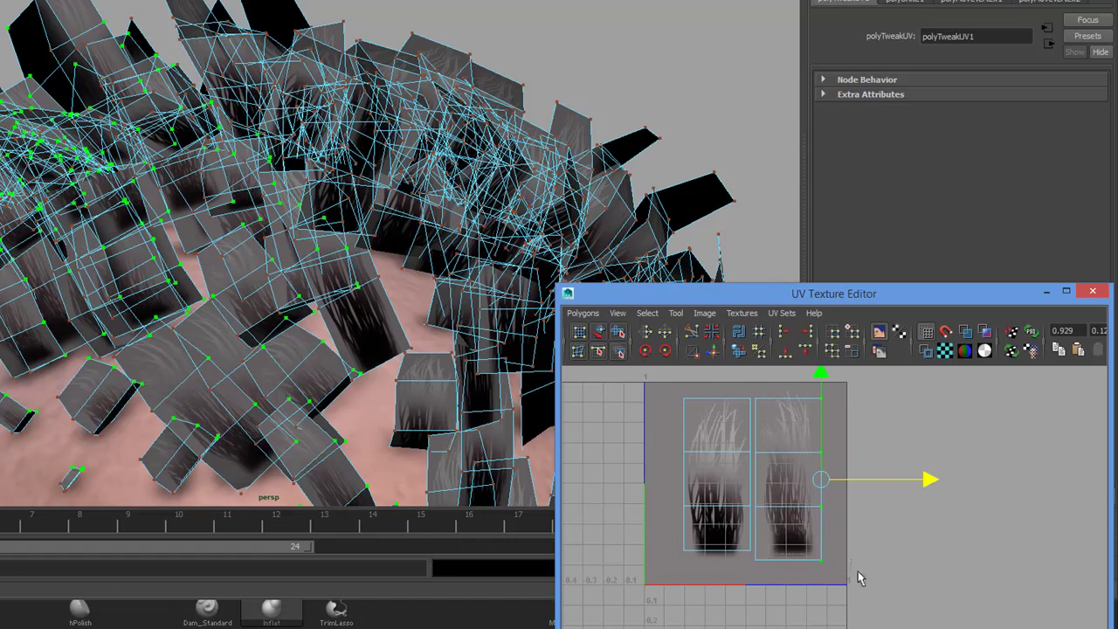
pyautogui.moveTo(858, 571); pyautogui.dragTo(859, 573)
pyautogui.moveTo(788, 521); pyautogui.dragTo(788, 514)
pyautogui.moveTo(796, 414); pyautogui.dragTo(788, 378)
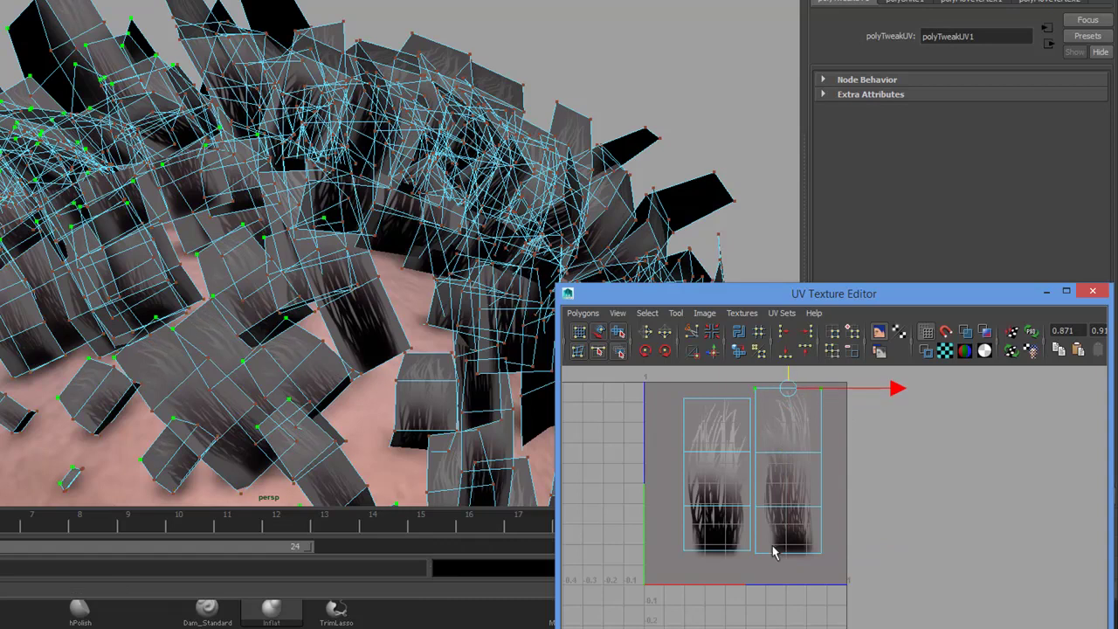
# Set the PSD texture feeding the hair Lambert's transparency to use Alpha 1 as its alpha.
pyautogui.click(584, 44)
pyautogui.keyDown('alt'); pyautogui.moveTo(589, 244); pyautogui.dragTo(459, 227); pyautogui.keyUp('alt')
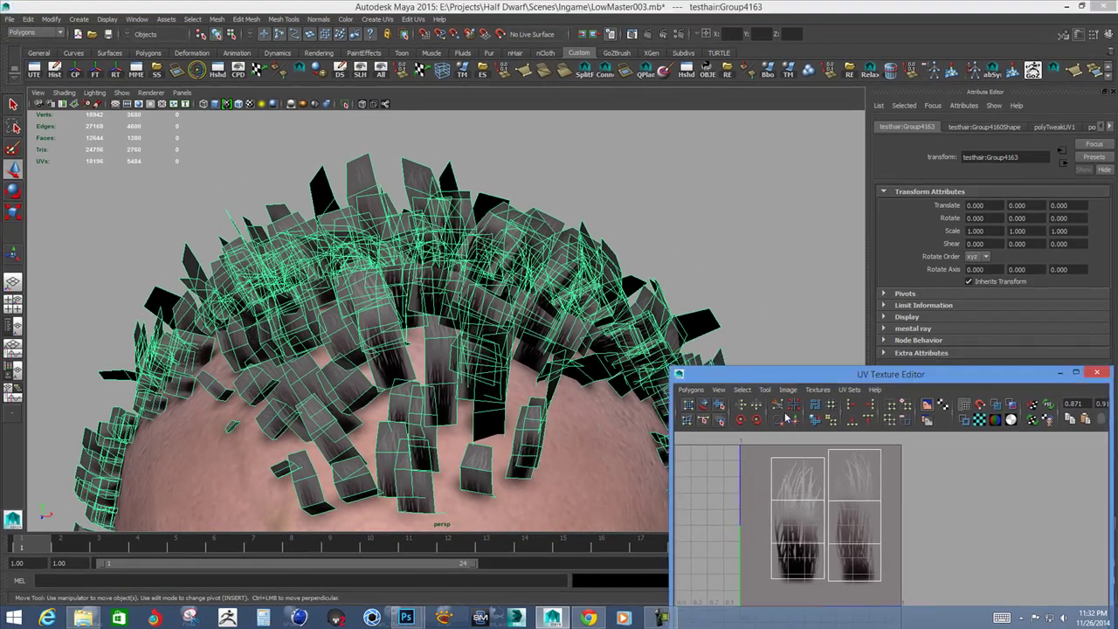
pyautogui.click(1107, 128)
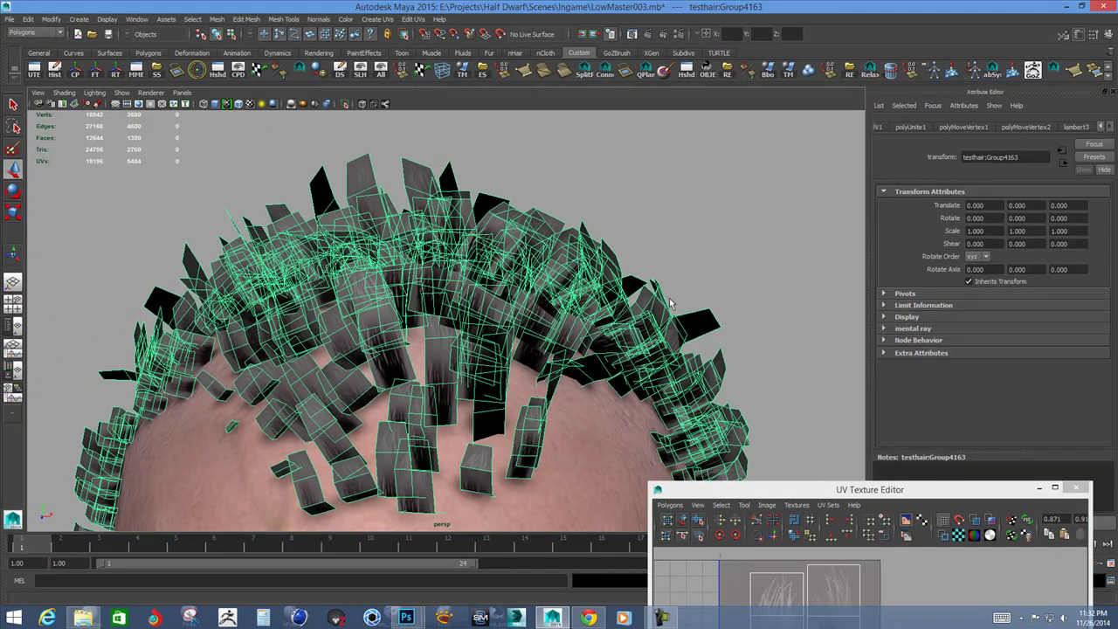
pyautogui.moveTo(622, 319); pyautogui.dragTo(657, 518, button='right')
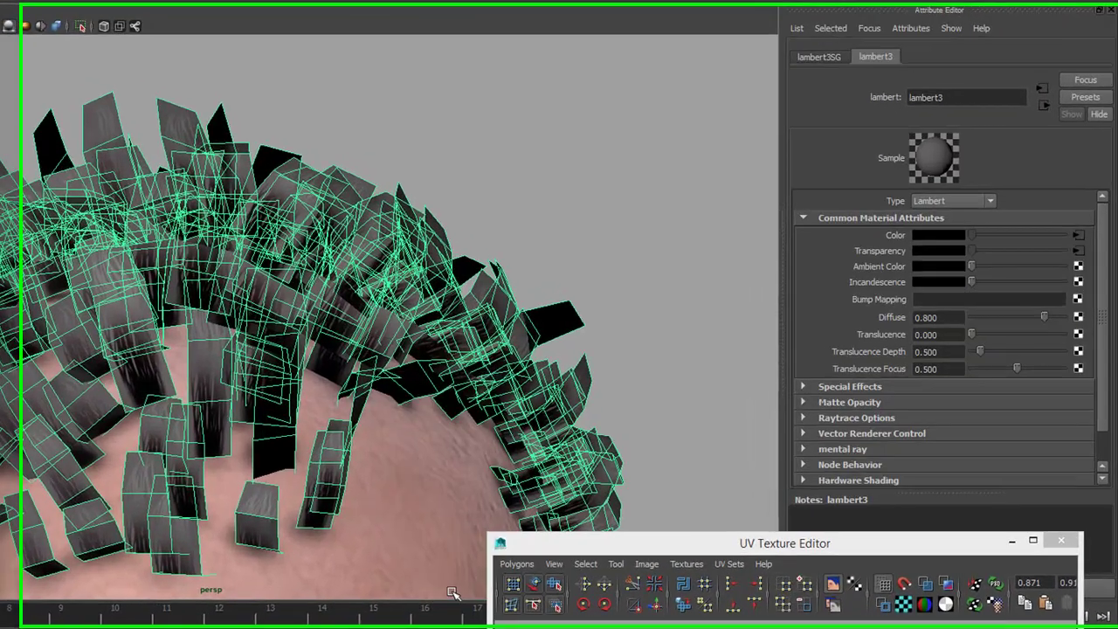
pyautogui.click(1077, 250)
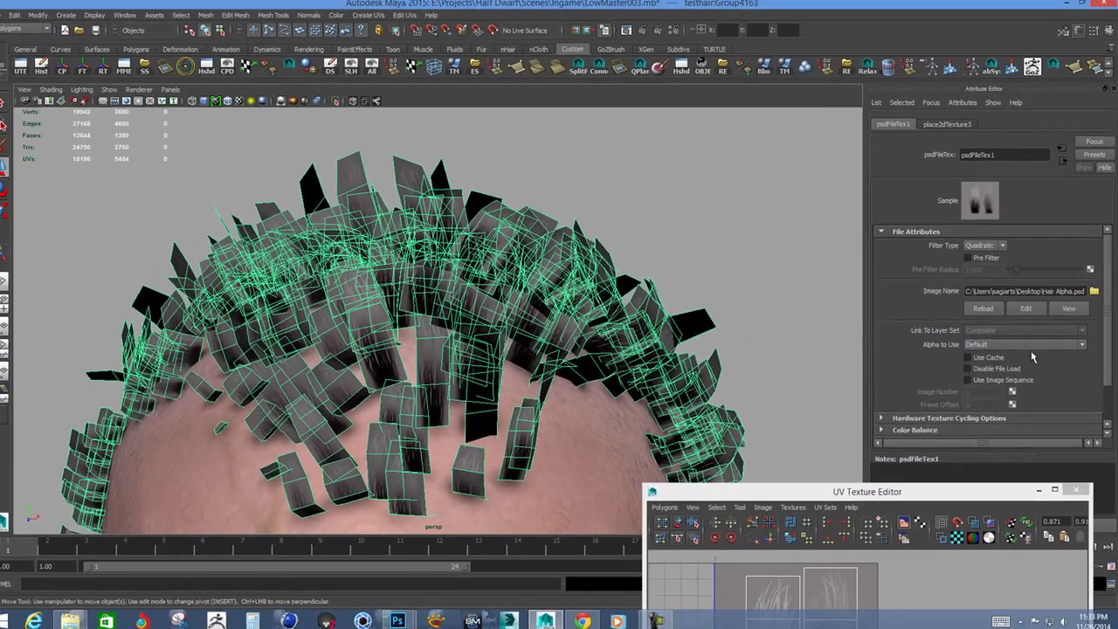
pyautogui.click(1007, 348)
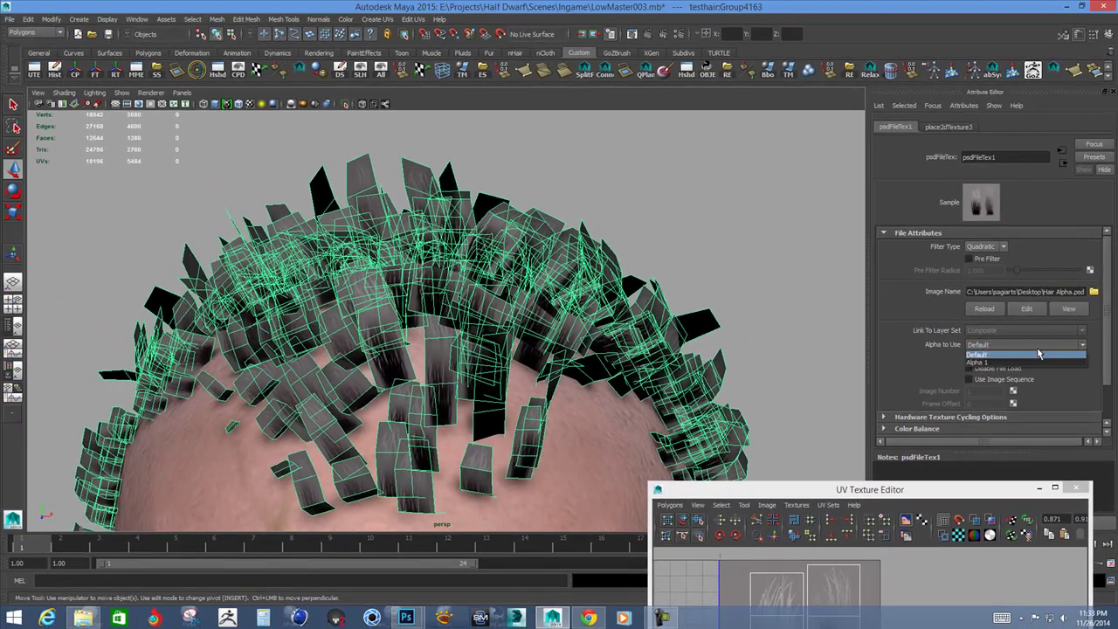
pyautogui.click(1035, 362)
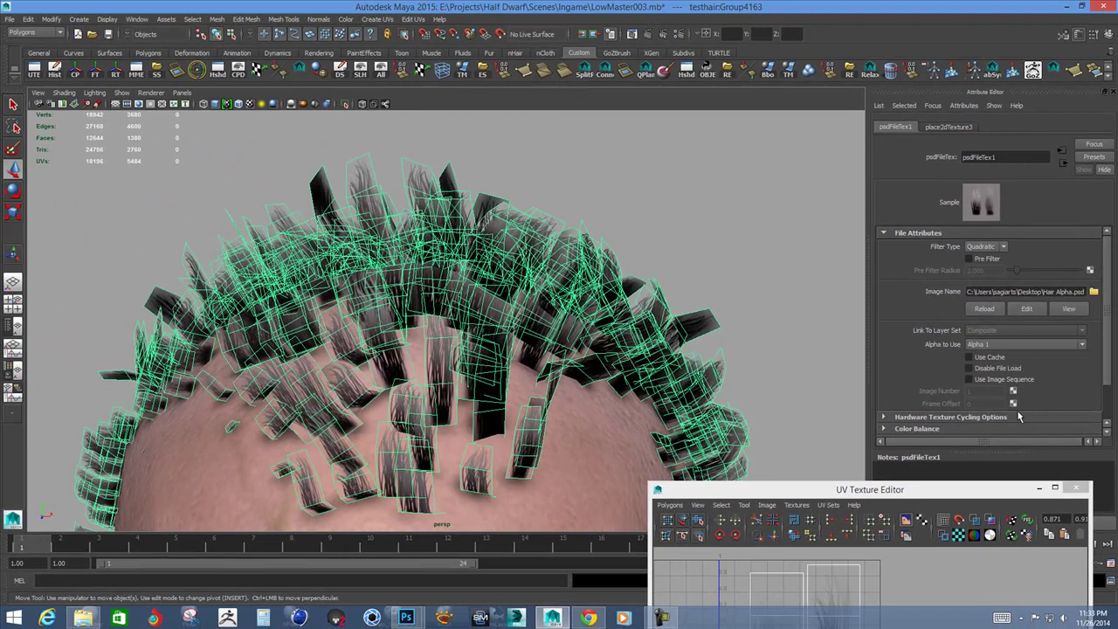
# Deselect the hair, switch the viewport to the legacy default renderer, and enable Polygon Transparency Sorting.
pyautogui.click(785, 320)
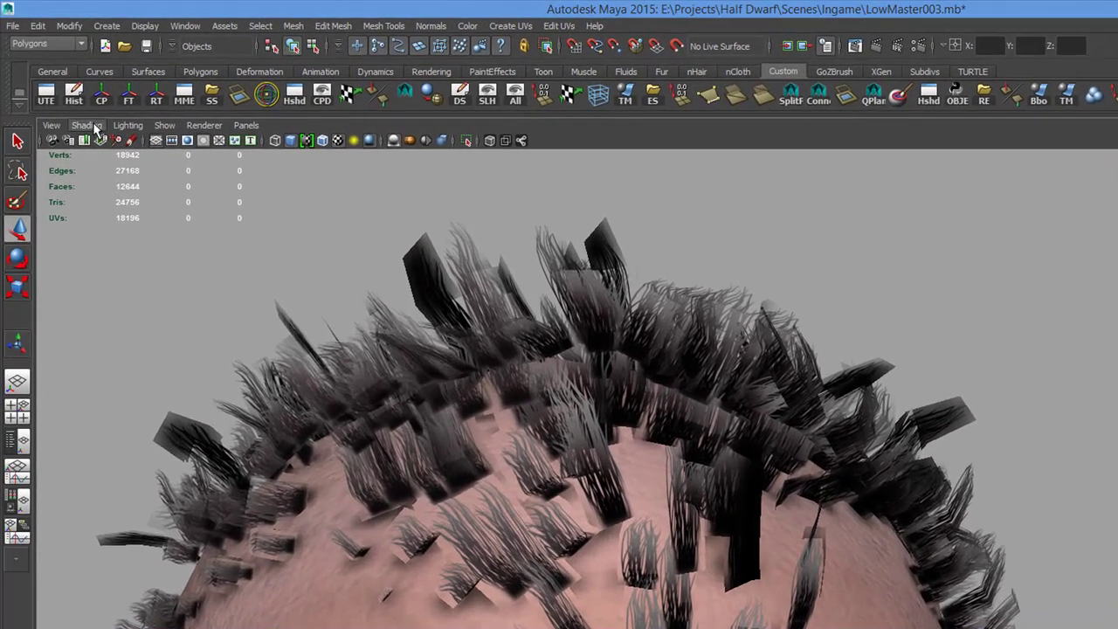
pyautogui.click(87, 125)
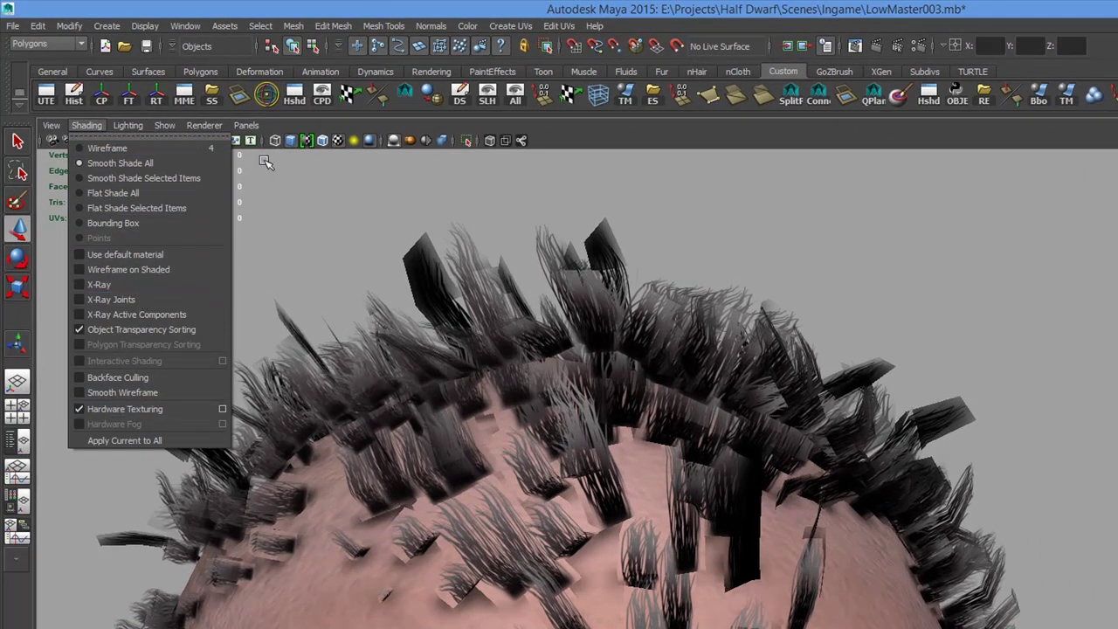
pyautogui.click(204, 125)
pyautogui.click(214, 165)
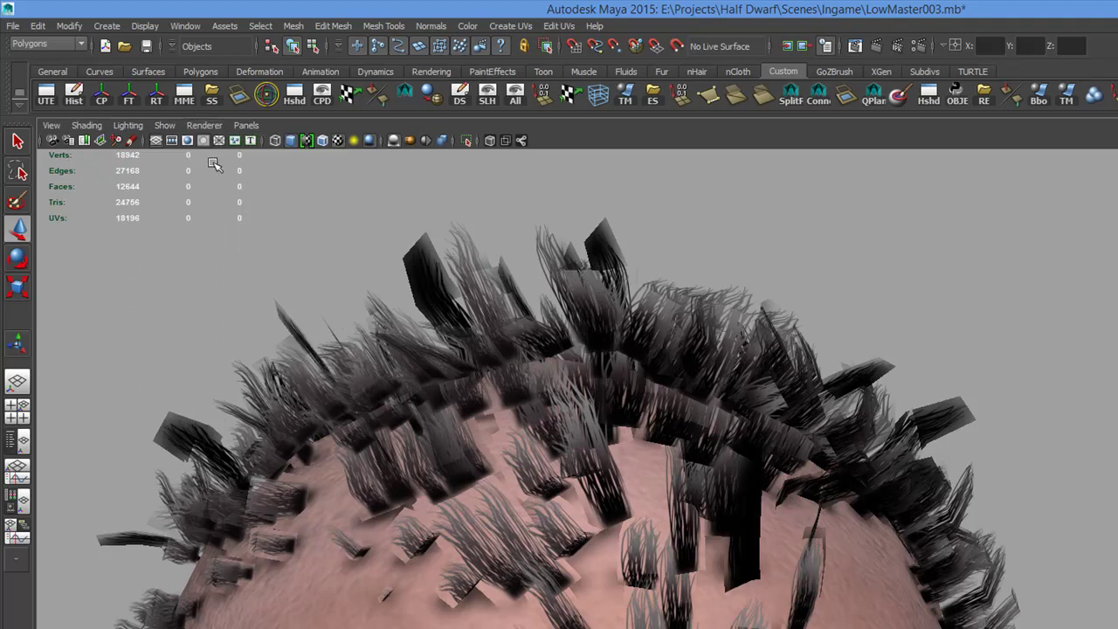
pyautogui.click(86, 126)
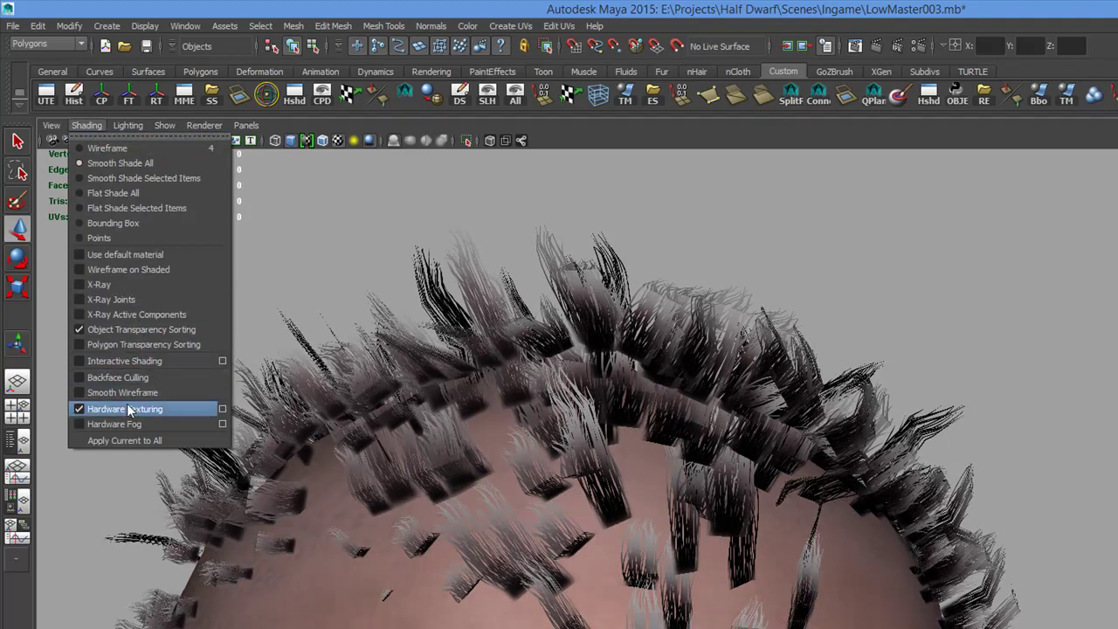
pyautogui.click(97, 345)
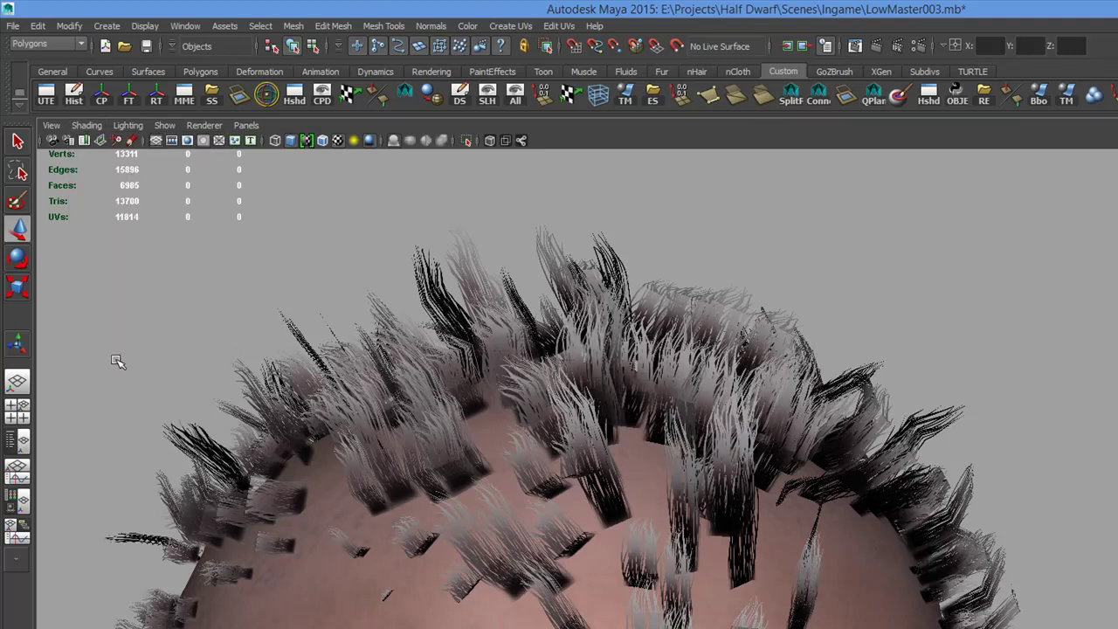
# Examine the transparent hair strips on the head from the front and side, both from afar and close up.
pyautogui.keyDown('alt'); pyautogui.moveTo(685, 417); pyautogui.dragTo(707, 490); pyautogui.keyUp('alt')
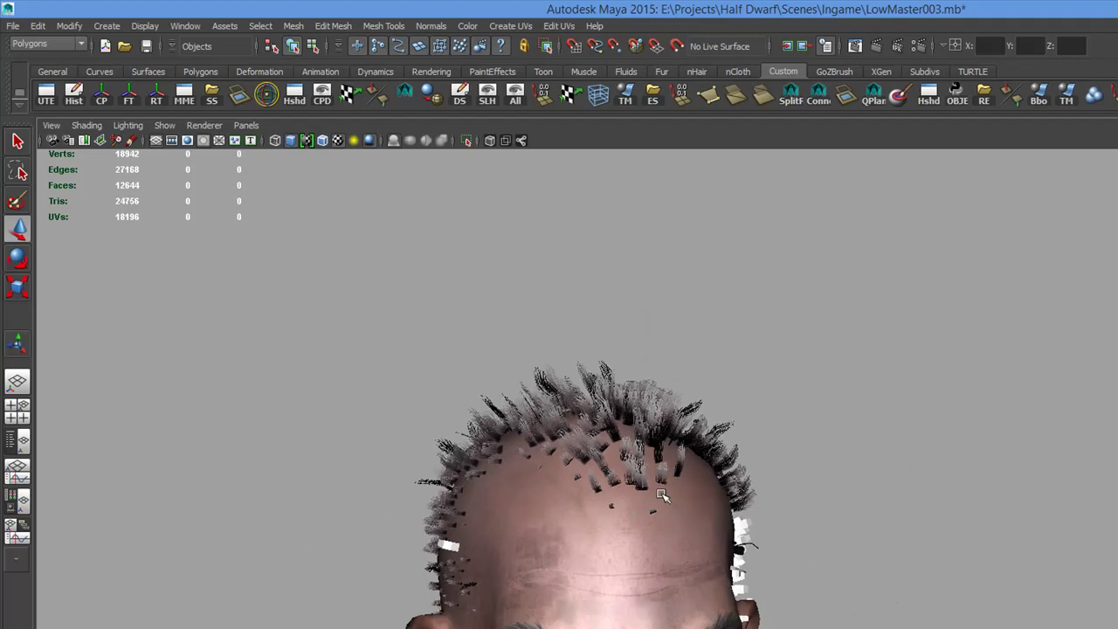
pyautogui.keyDown('alt'); pyautogui.moveTo(680, 417); pyautogui.dragTo(641, 399); pyautogui.keyUp('alt')
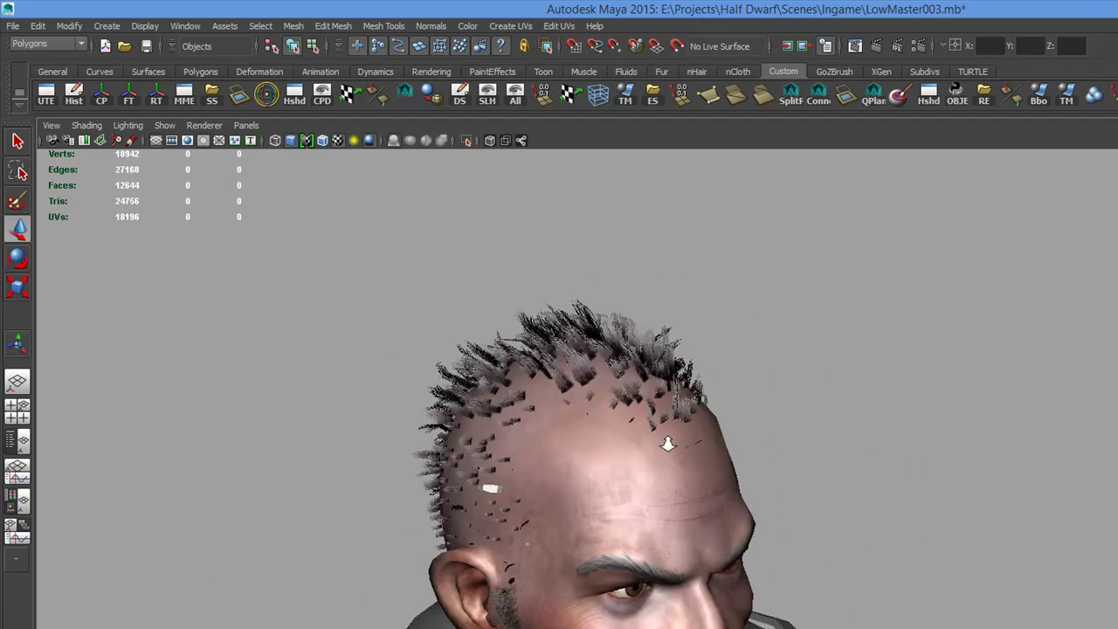
pyautogui.keyDown('alt'); pyautogui.moveTo(741, 496); pyautogui.dragTo(711, 469); pyautogui.keyUp('alt')
pyautogui.scroll(3, 658, 439)
pyautogui.keyDown('alt'); pyautogui.moveTo(669, 419); pyautogui.dragTo(698, 462, button='middle'); pyautogui.keyUp('alt')
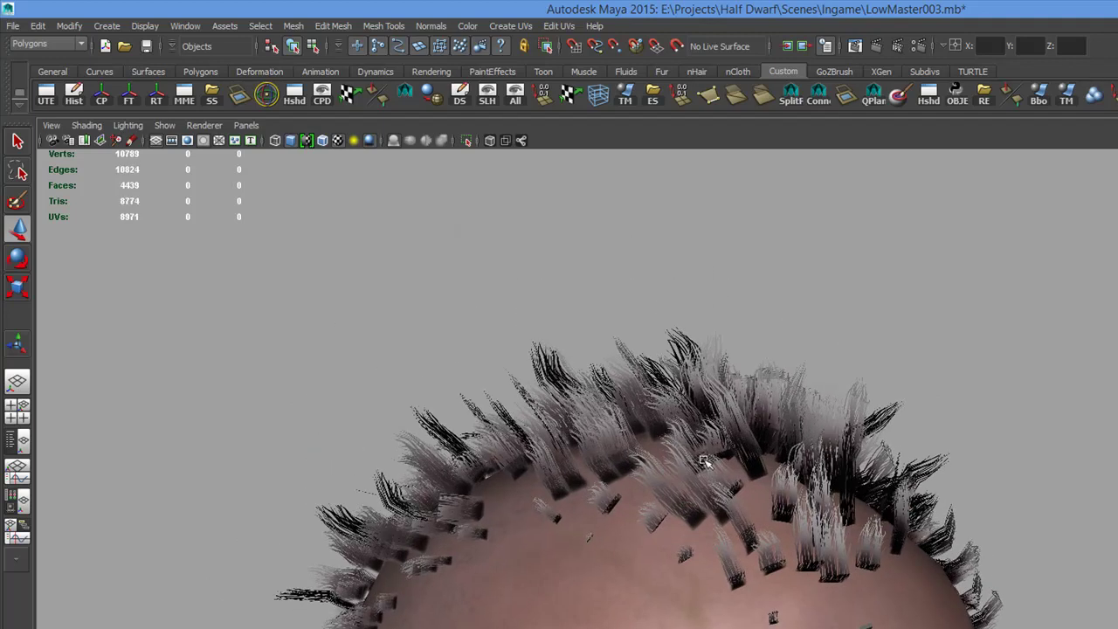
pyautogui.keyDown('alt'); pyautogui.moveTo(699, 462); pyautogui.dragTo(689, 469); pyautogui.keyUp('alt')
pyautogui.keyDown('alt'); pyautogui.moveTo(667, 435); pyautogui.dragTo(663, 428, button='middle'); pyautogui.keyUp('alt')
pyautogui.keyDown('alt'); pyautogui.moveTo(661, 427); pyautogui.dragTo(662, 489); pyautogui.keyUp('alt')
# Select the hair mesh and inspect how the painted strands fit its strips along the hairline.
pyautogui.click(662, 489)
pyautogui.keyDown('alt'); pyautogui.moveTo(662, 489); pyautogui.dragTo(662, 512, button='right'); pyautogui.keyUp('alt')
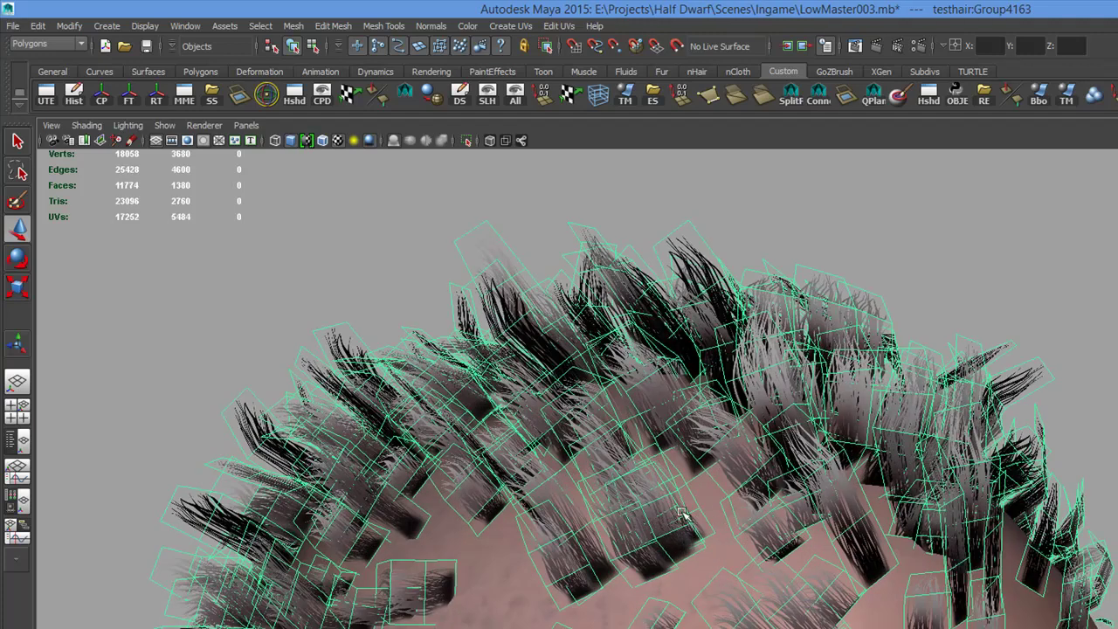
pyautogui.keyDown('alt'); pyautogui.moveTo(601, 557); pyautogui.dragTo(630, 515, button='right'); pyautogui.keyUp('alt')
pyautogui.moveTo(630, 515)
pyautogui.keyDown('alt'); pyautogui.mouseDown()
pyautogui.moveTo(721, 454)
pyautogui.moveTo(686, 532)
pyautogui.moveTo(638, 462)
pyautogui.moveTo(688, 503)
pyautogui.moveTo(564, 476)
pyautogui.moveTo(639, 496)
pyautogui.mouseUp(); pyautogui.keyUp('alt')
pyautogui.keyDown('alt'); pyautogui.moveTo(603, 462); pyautogui.dragTo(623, 424); pyautogui.keyUp('alt')
pyautogui.keyDown('alt'); pyautogui.moveTo(623, 424); pyautogui.dragTo(653, 444, button='right'); pyautogui.keyUp('alt')
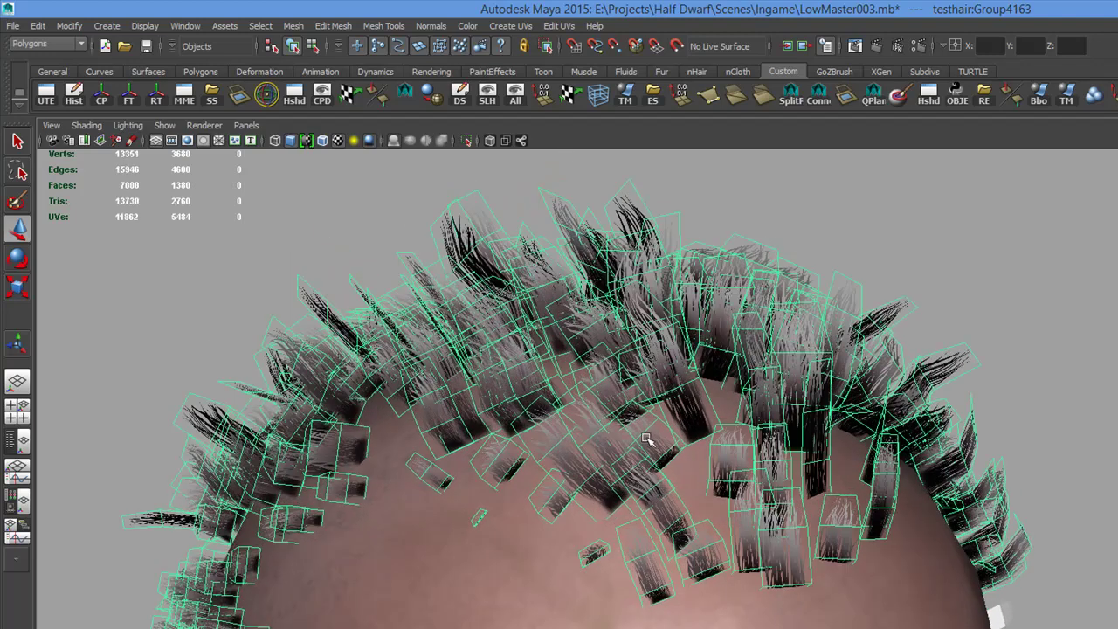
pyautogui.moveTo(650, 437)
pyautogui.keyDown('alt'); pyautogui.mouseDown()
pyautogui.moveTo(626, 411)
pyautogui.moveTo(643, 440)
pyautogui.mouseUp(); pyautogui.keyUp('alt')
pyautogui.scroll(1, 657, 453)
pyautogui.scroll(-2, 661, 458)
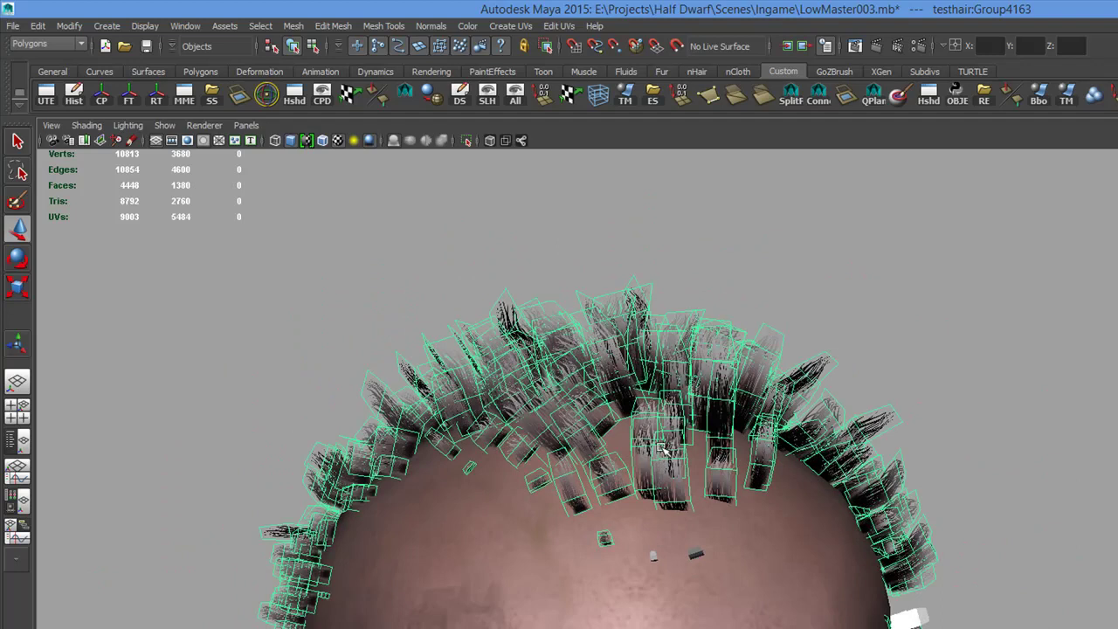